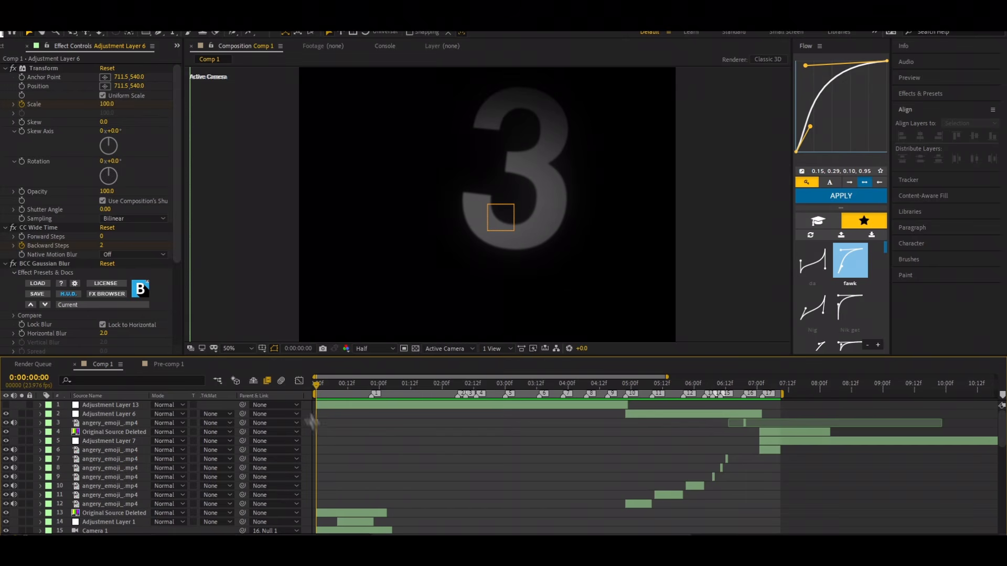
Step: Preview the finished Comp 1 edit from the start, replaying the opening text section
key("space")
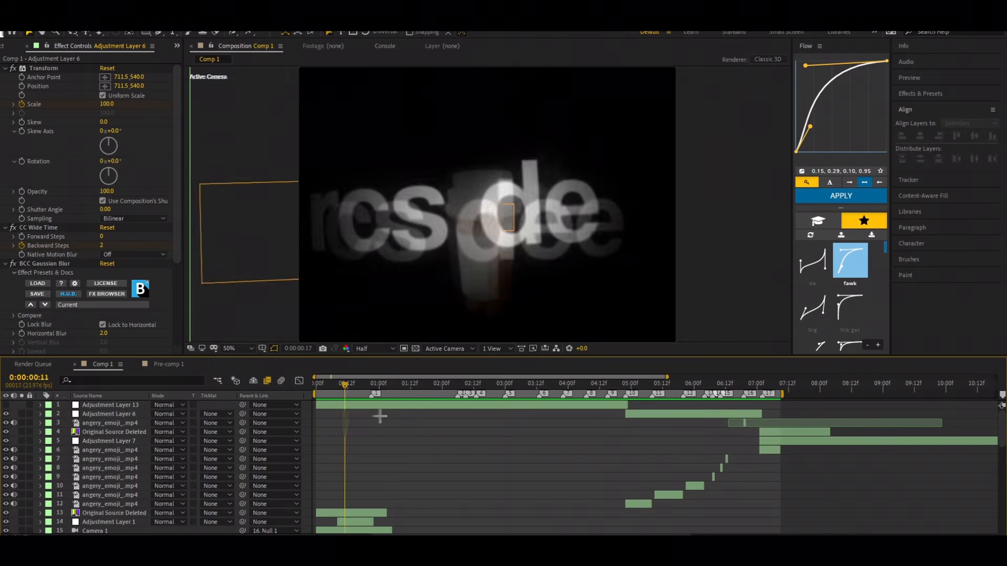
key("space")
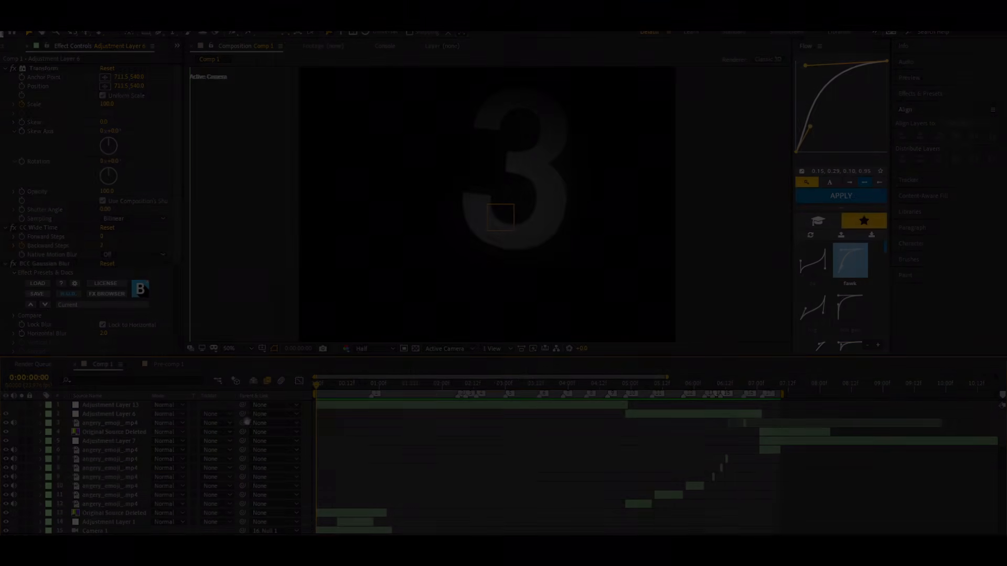
key("space")
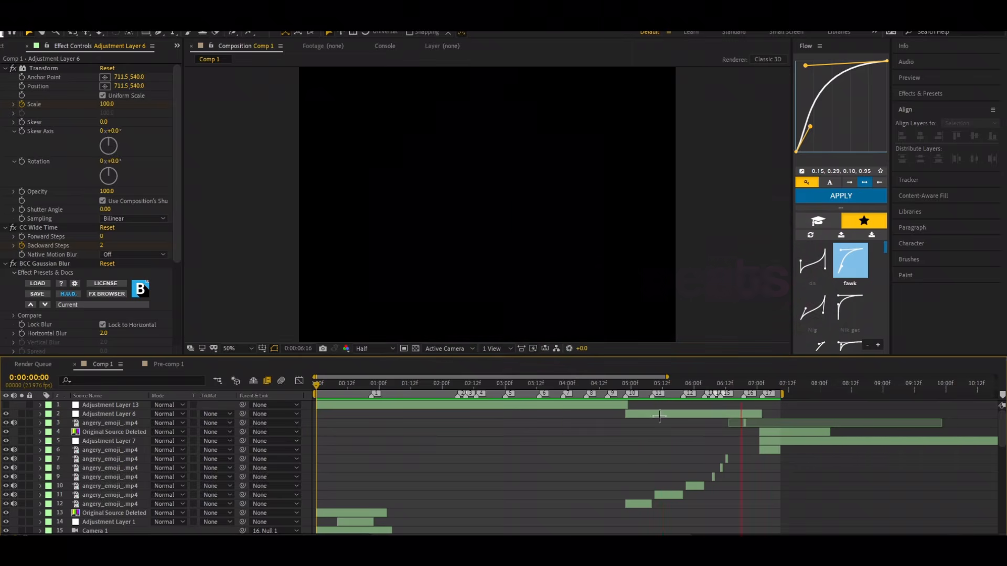
left_click(350, 384)
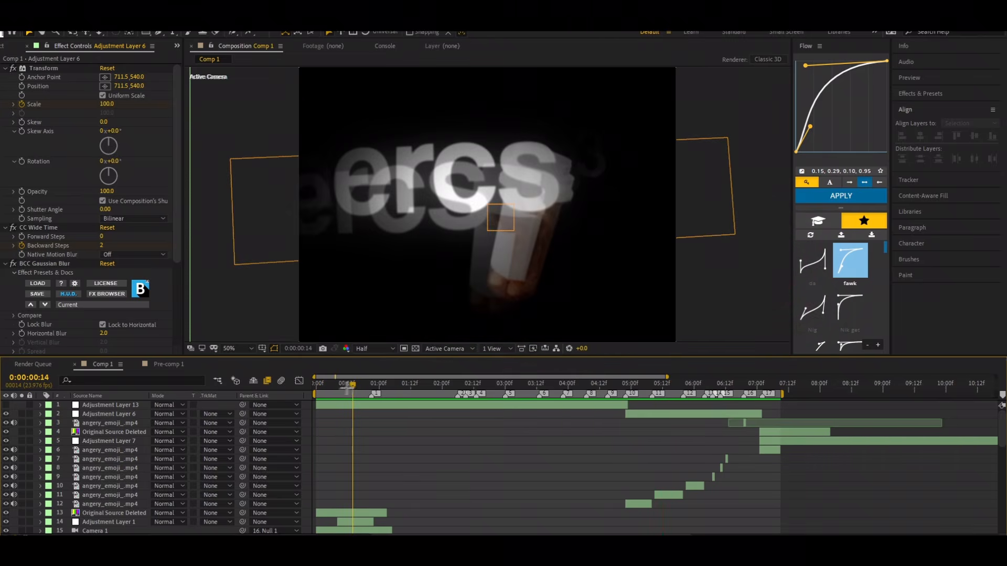
key("space")
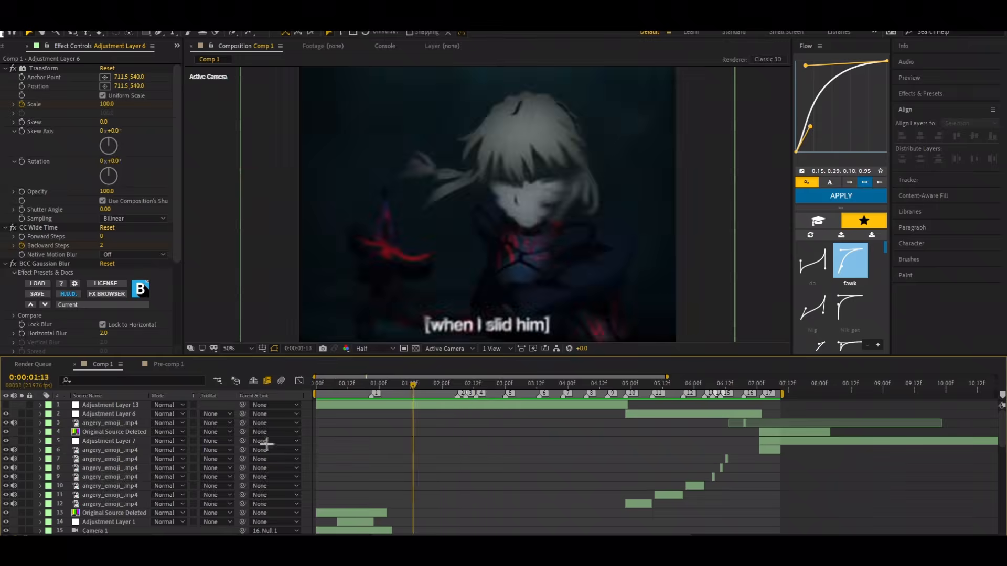
key("space")
key("Home")
Step: Play and scrub the timeline to compare the clip cuts with the numbered beat markers, ending at the audio layer
scroll(414, 441, "down", 10)
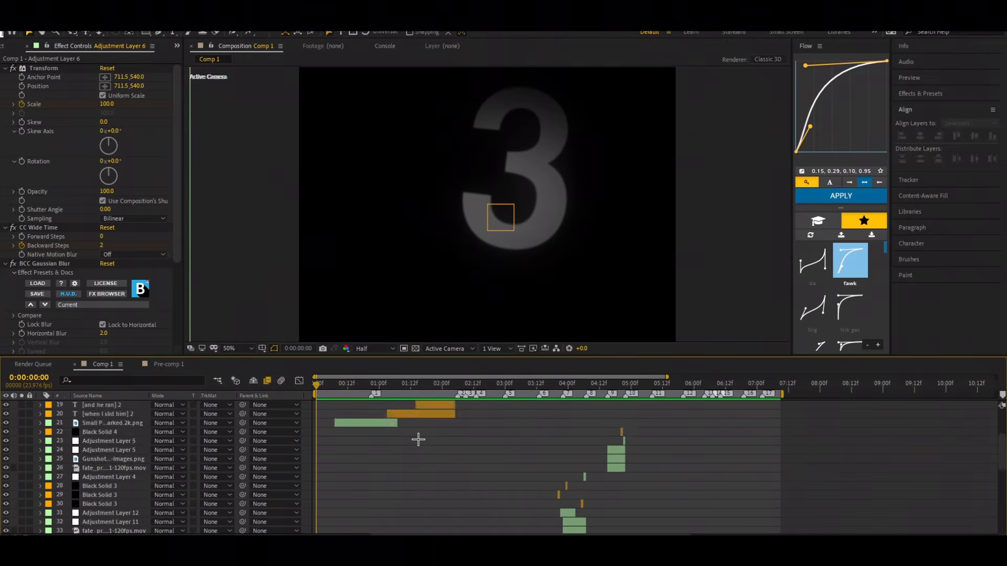
left_click_drag(320, 381, 377, 383)
key("Home")
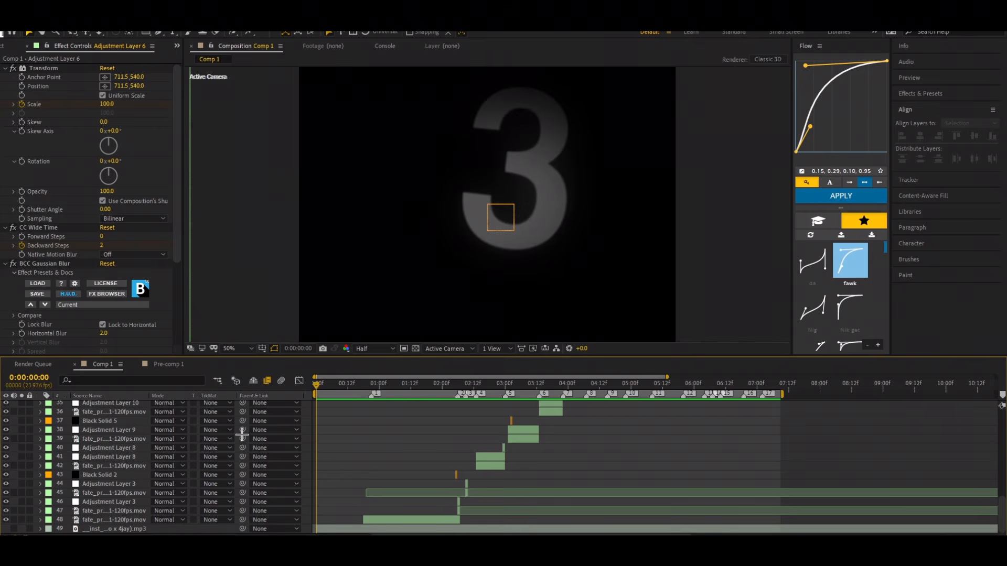
key("space")
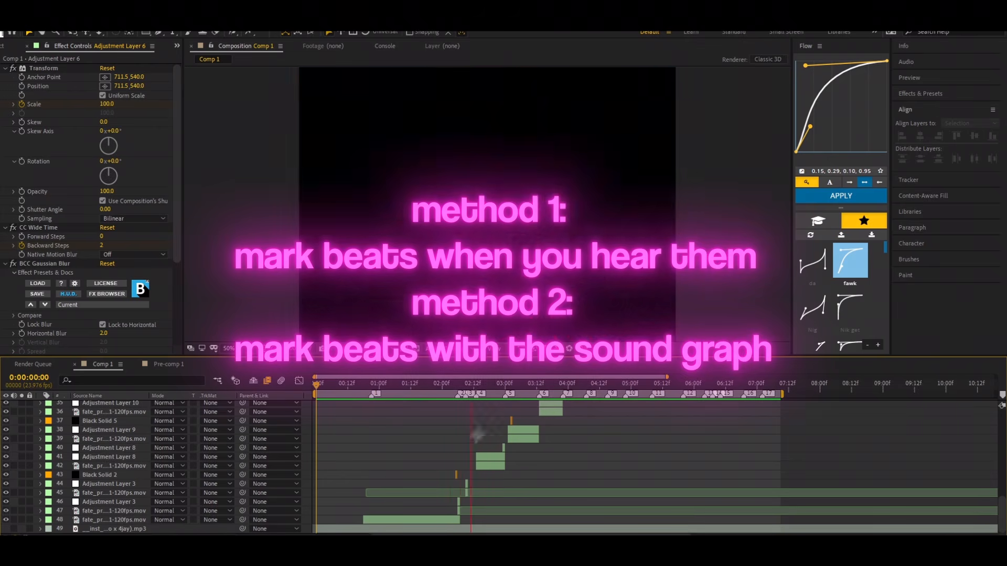
key("space")
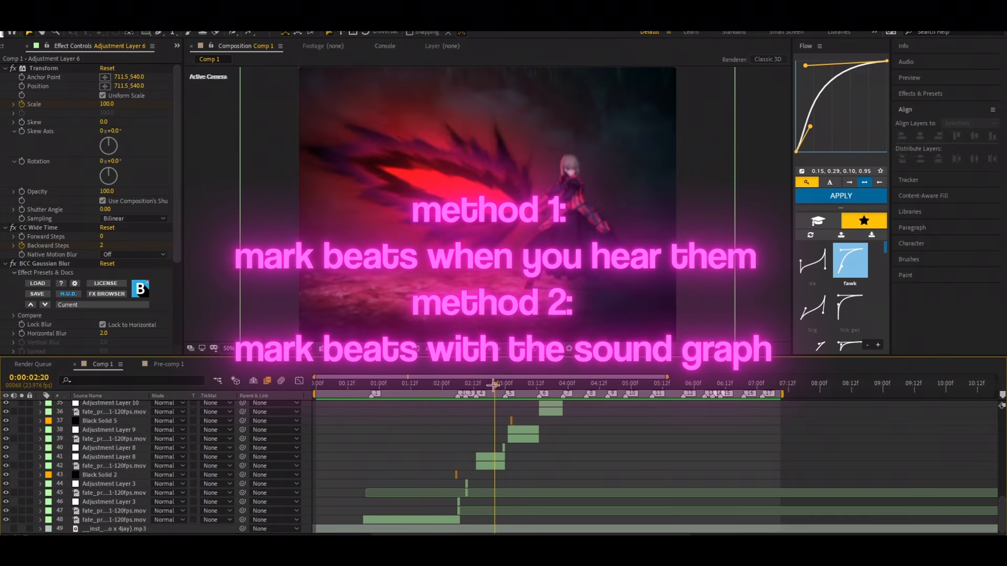
left_click_drag(493, 385, 368, 413)
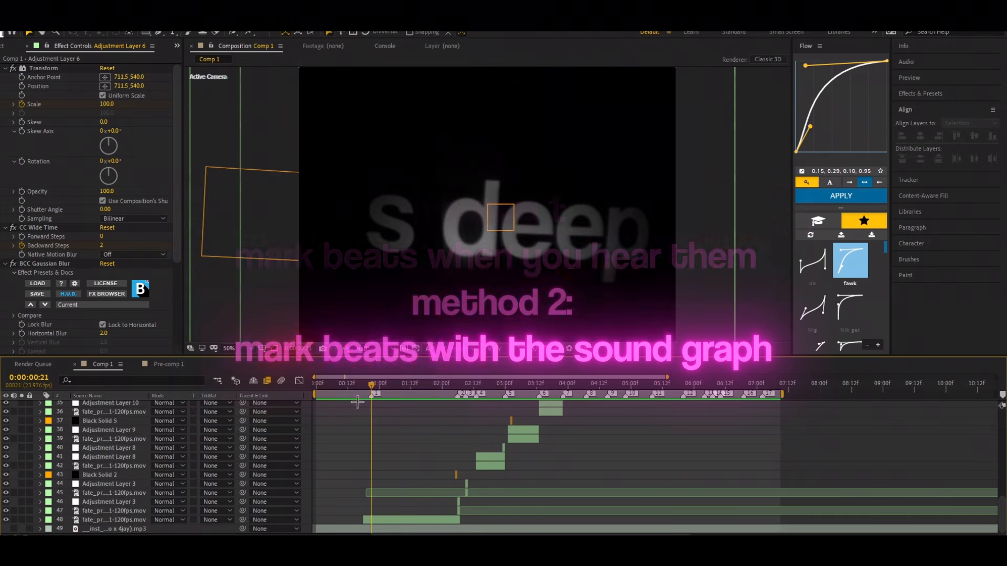
left_click(372, 383)
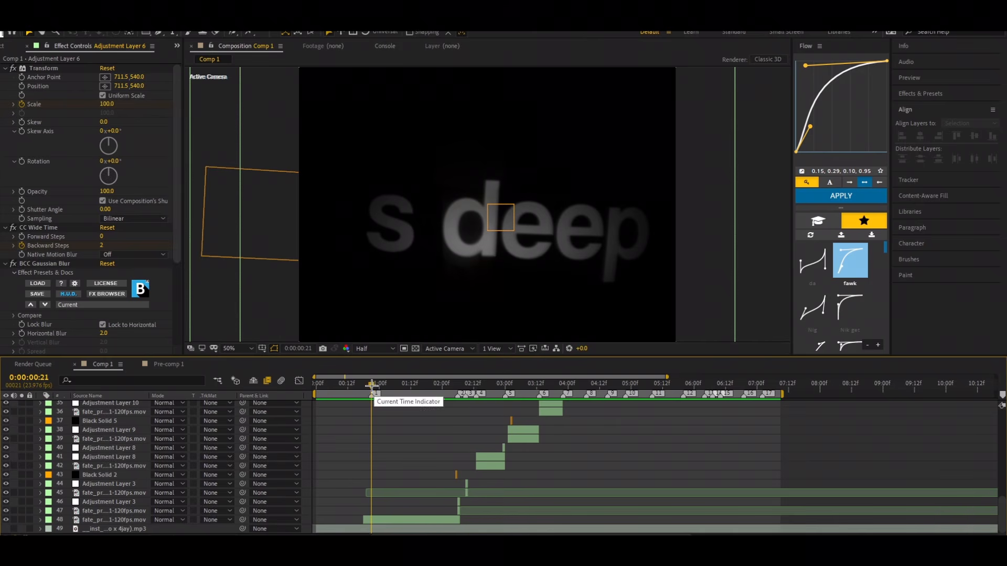
left_click_drag(372, 384, 686, 491)
left_click_drag(522, 499, 298, 511)
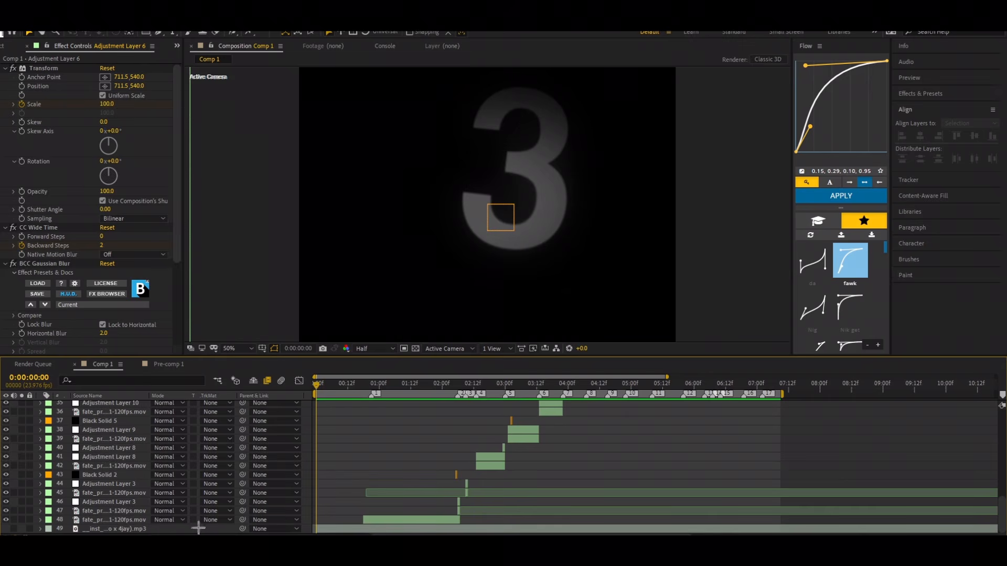
Step: Convert the mp3 layer's audio to keyframes with the Keyframe Assistant
left_click(350, 528)
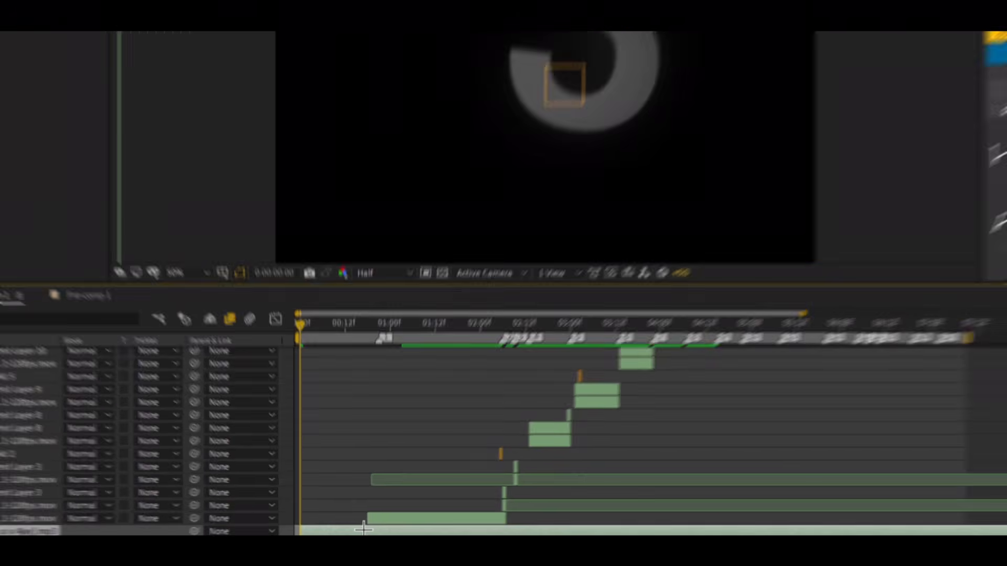
right_click(361, 528)
mouse_move(395, 432)
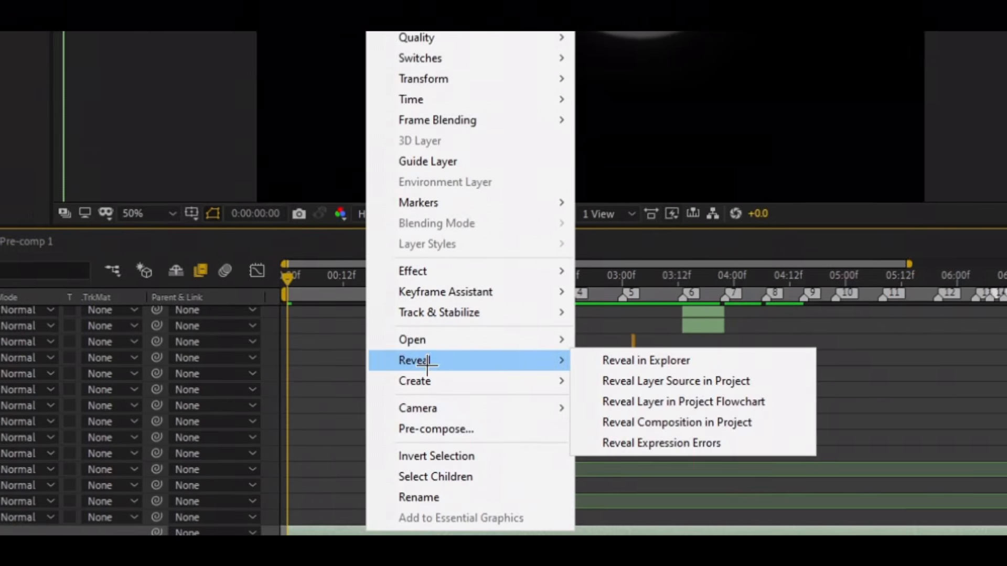
mouse_move(460, 290)
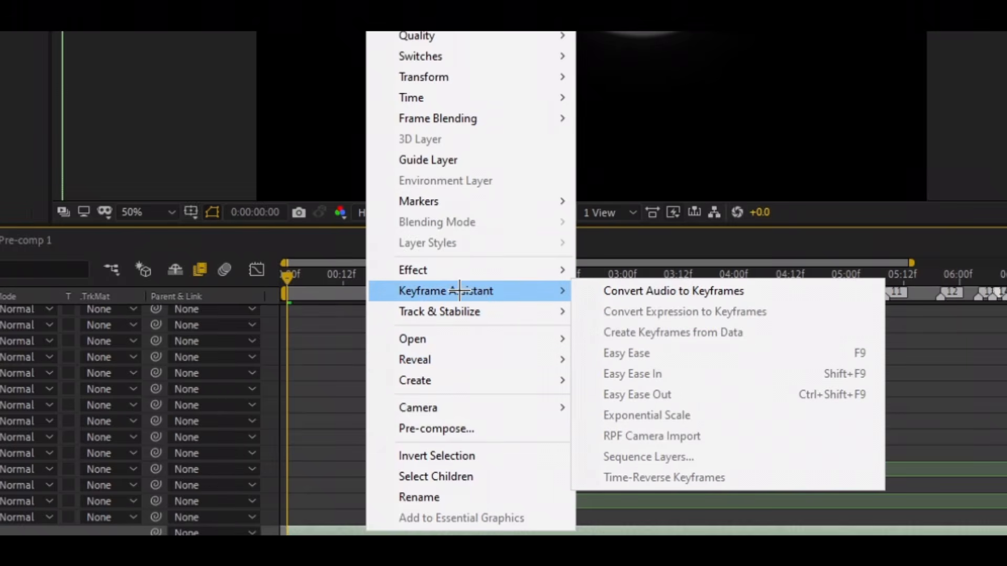
left_click(634, 290)
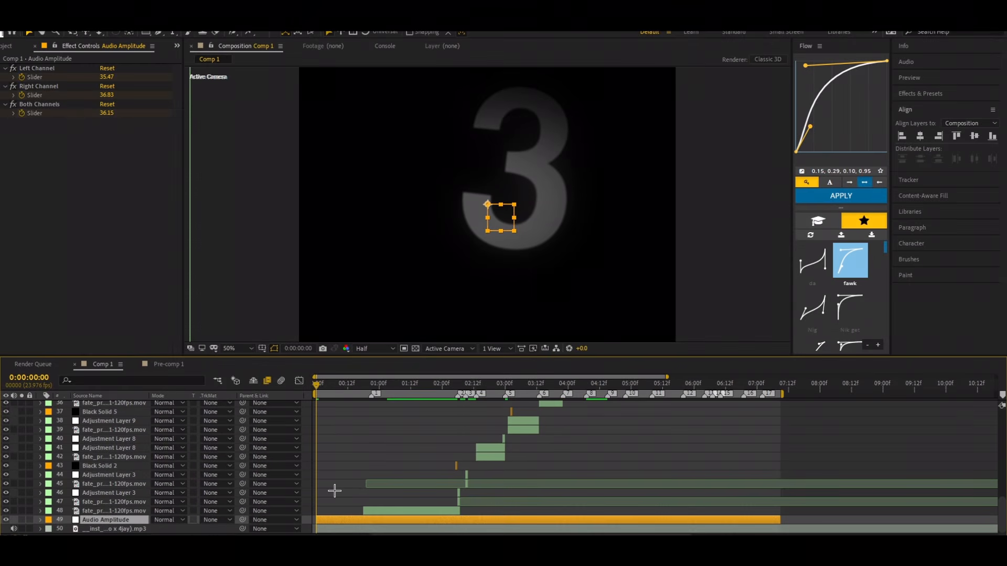
Step: Select the Audio Amplitude layer and reveal its keyframed Left, Right and Both Channels sliders
left_click(98, 529)
left_click(101, 520)
left_click(123, 528)
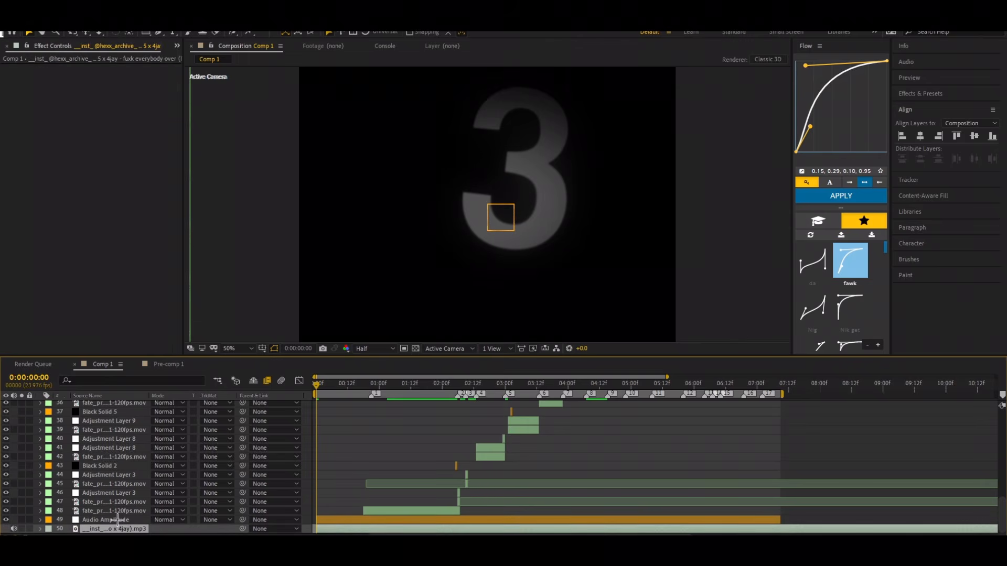
left_click(118, 520)
left_click(117, 529)
left_click(117, 521)
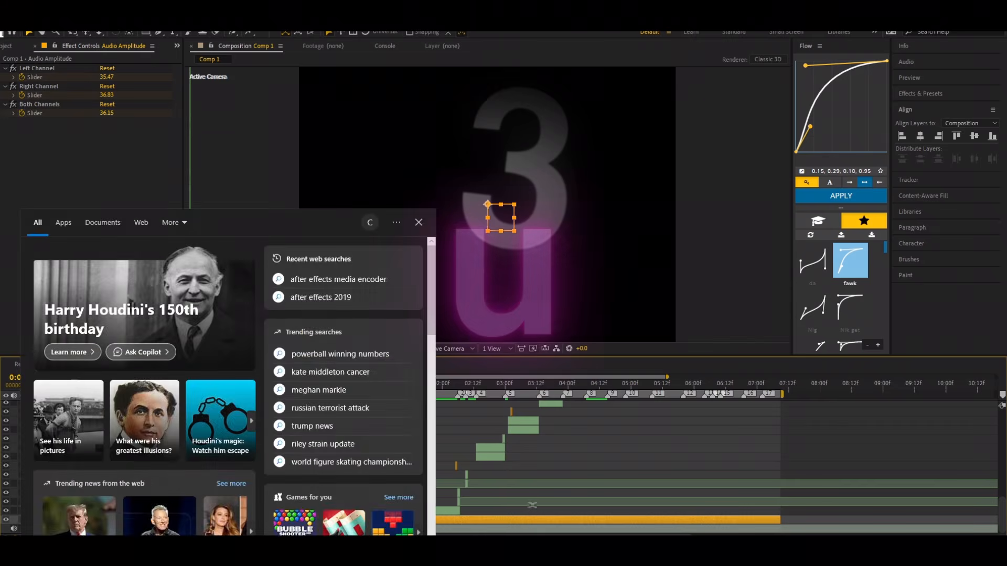
key("u")
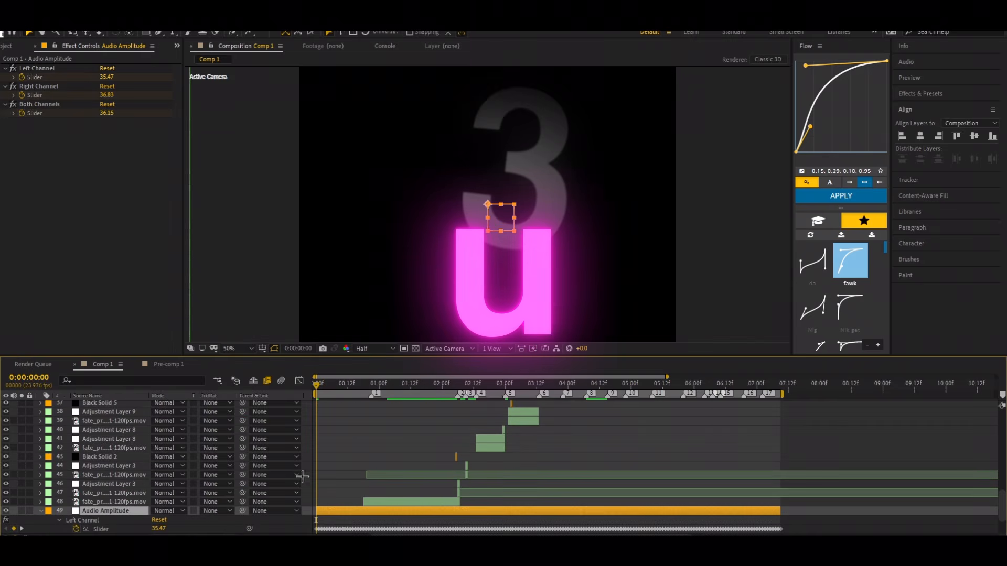
scroll(328, 475, "down", 3)
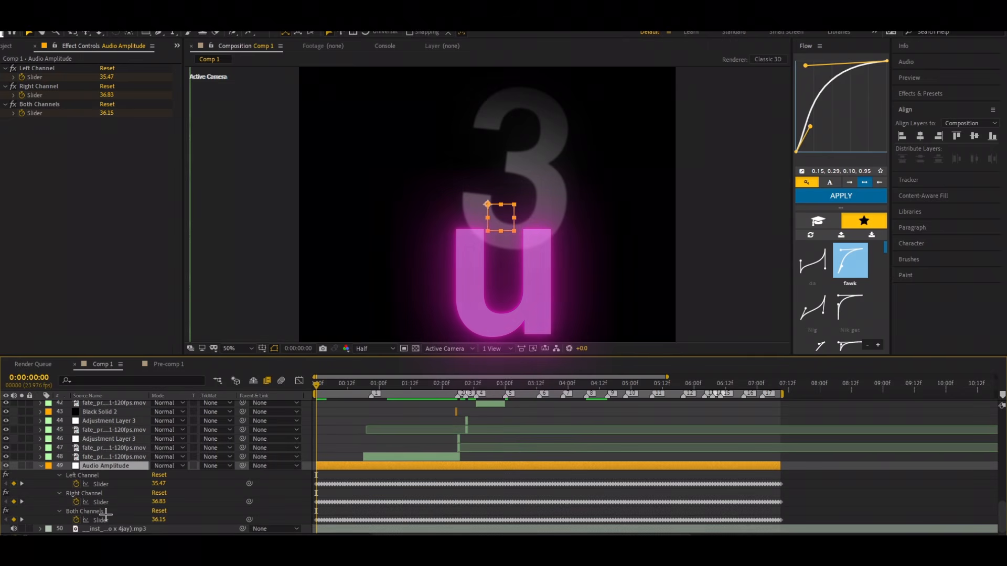
Step: Display the Both Channels slider keyframes in the graph editor, enlarged around the opening seconds
left_click(104, 516)
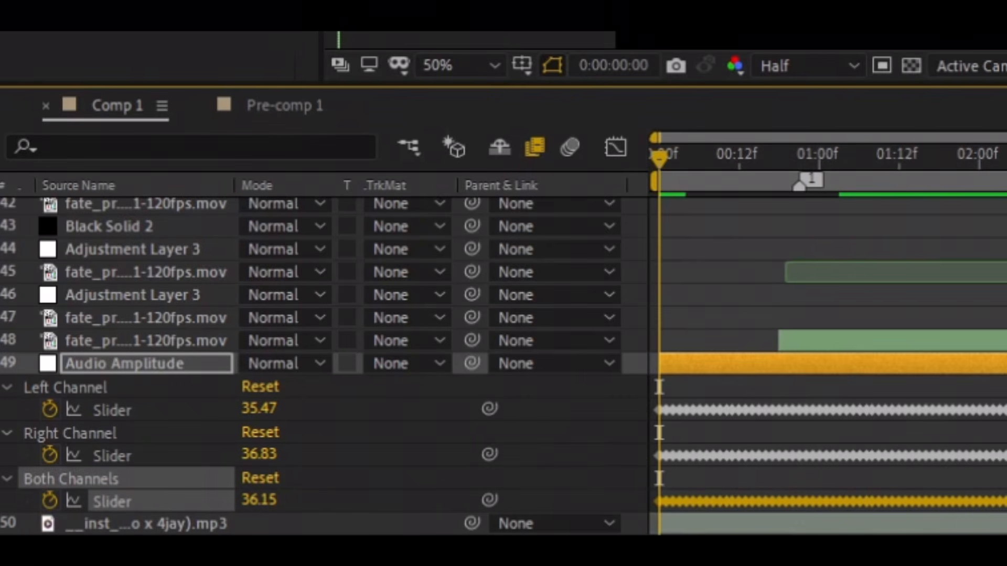
left_click(618, 147)
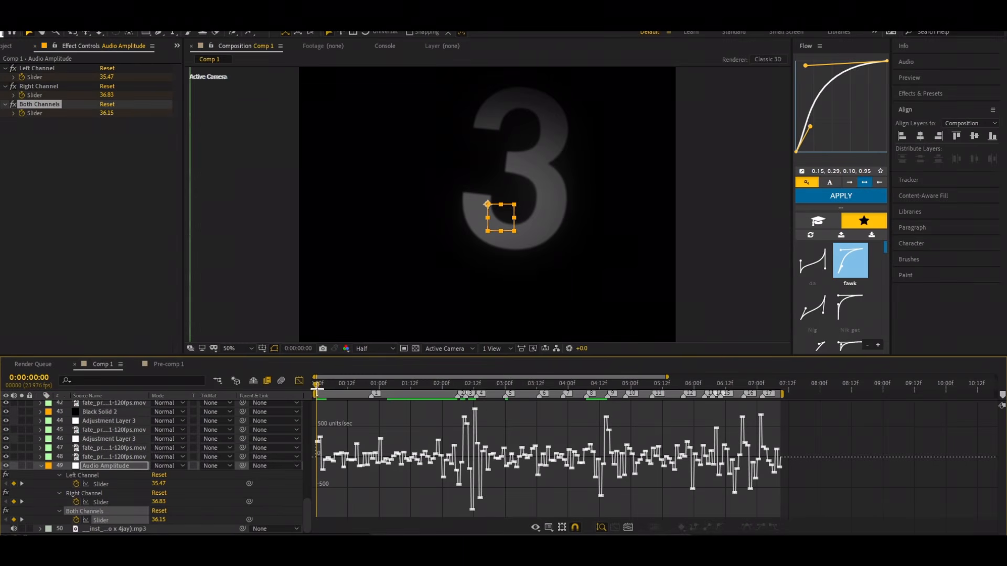
left_click_drag(317, 388, 320, 389)
left_click_drag(341, 535, 346, 534)
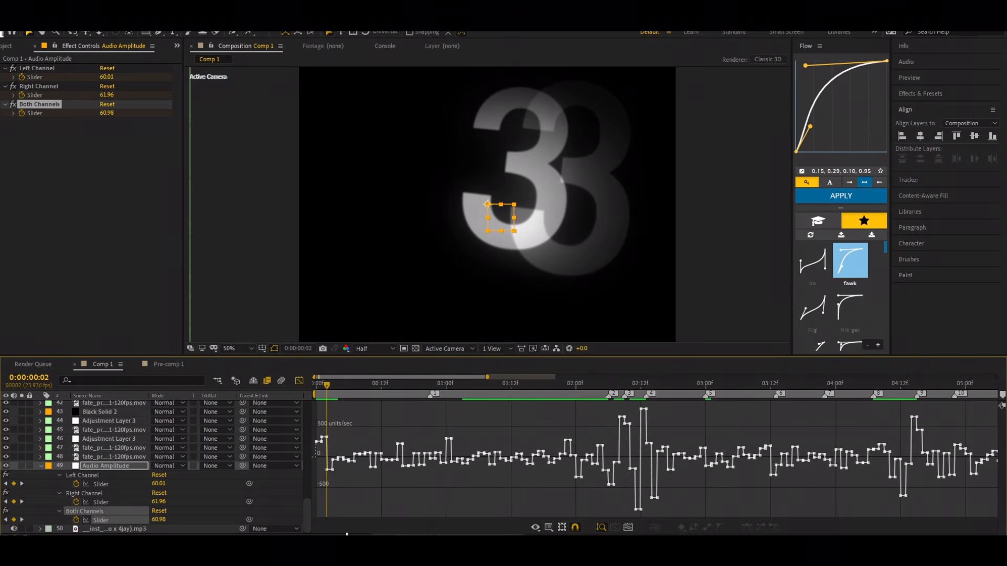
Step: Inspect the audio graph's spikes by placing the current time at 0:00:01:00 and 0:00:02:08
left_click_drag(326, 387, 445, 450)
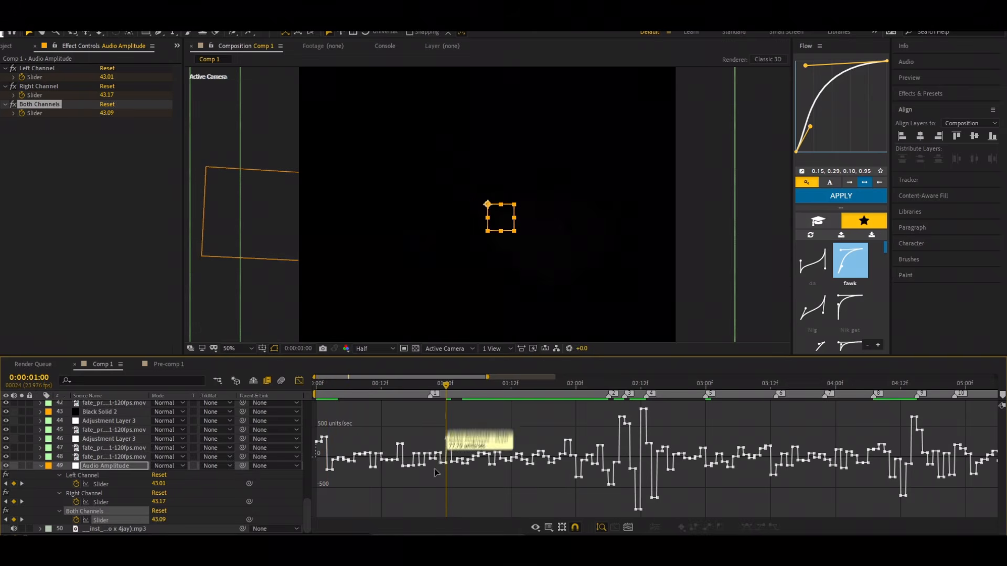
left_click_drag(347, 534, 350, 535)
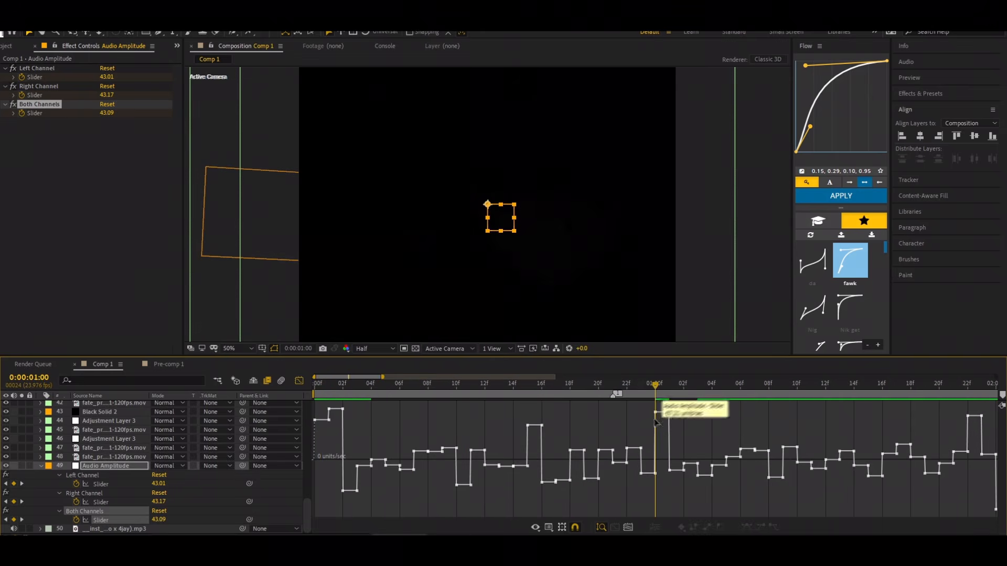
left_click_drag(655, 383, 659, 414)
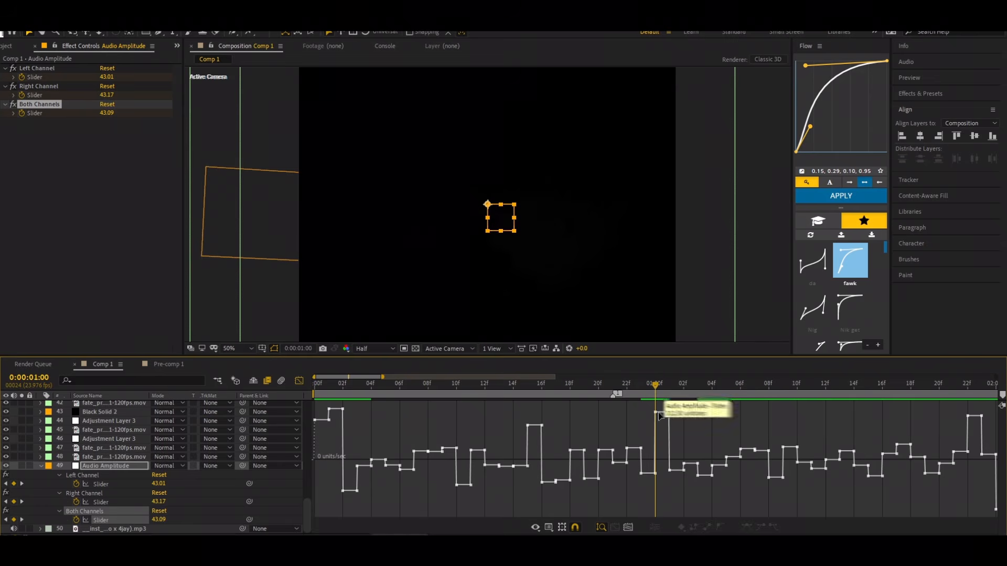
left_click_drag(382, 377, 532, 377)
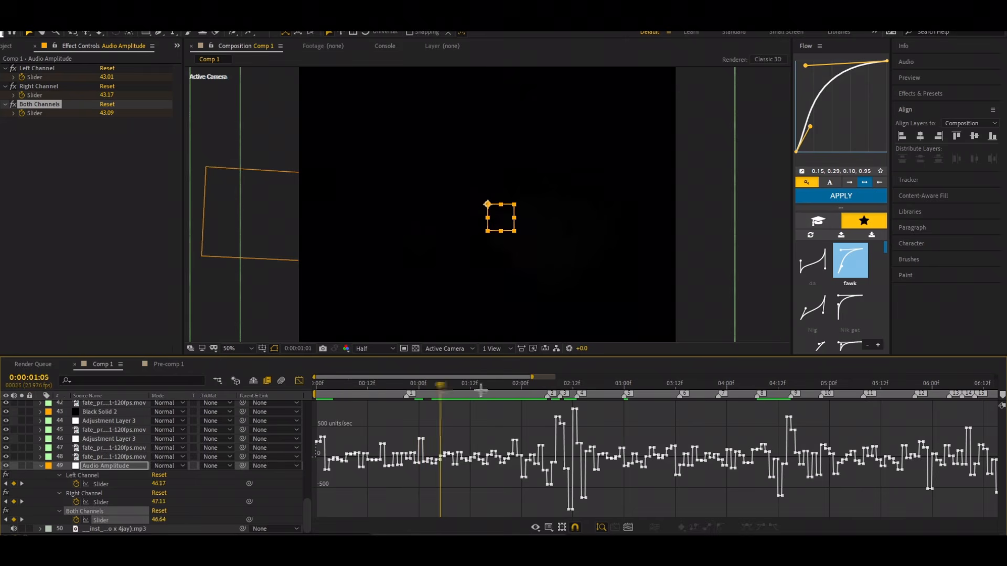
left_click_drag(480, 389, 550, 432)
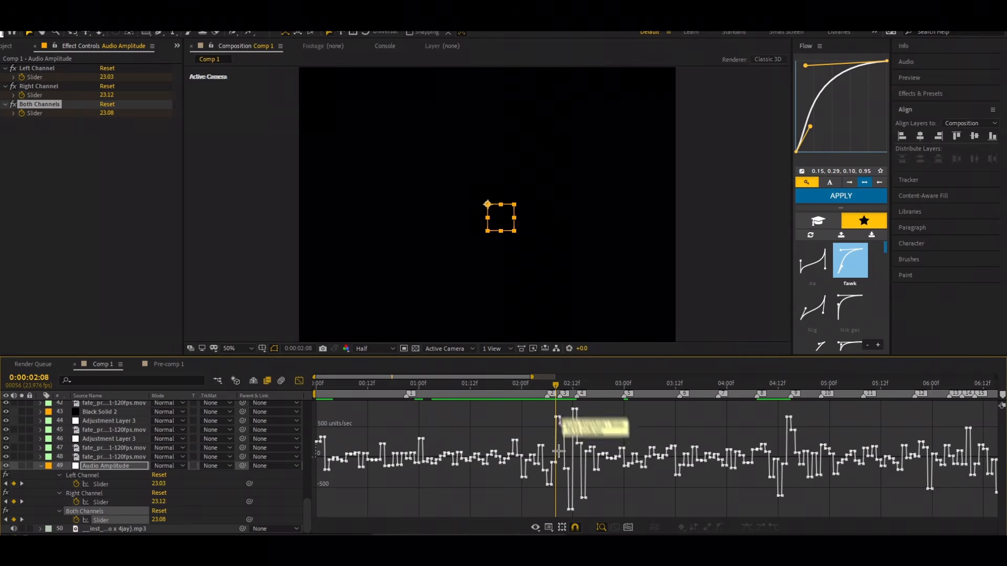
mouse_move(561, 421)
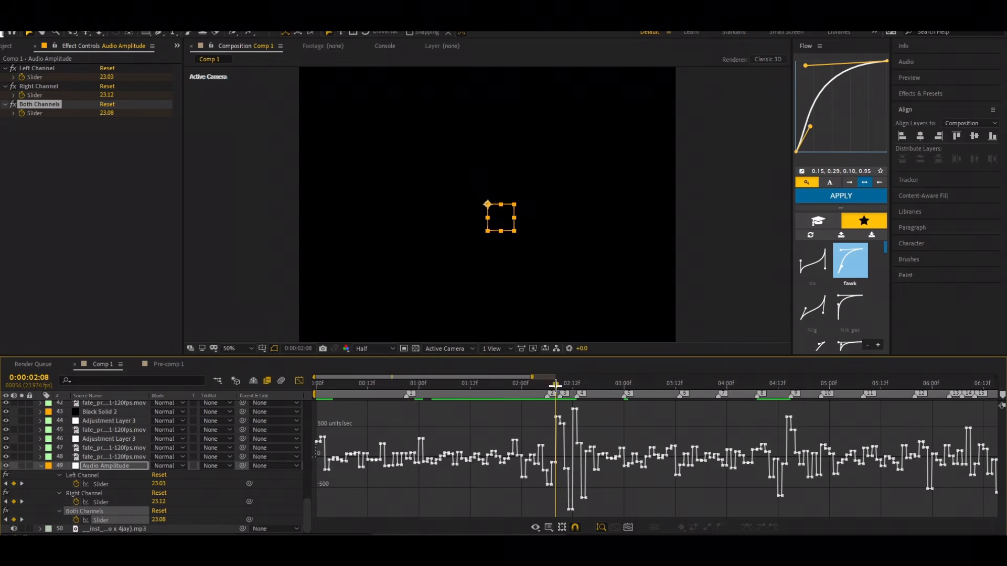
Step: Try placing a composition marker near 0:00:01:11 and move marker 1 back to about 0:00:00:21
left_click_drag(555, 384, 466, 386)
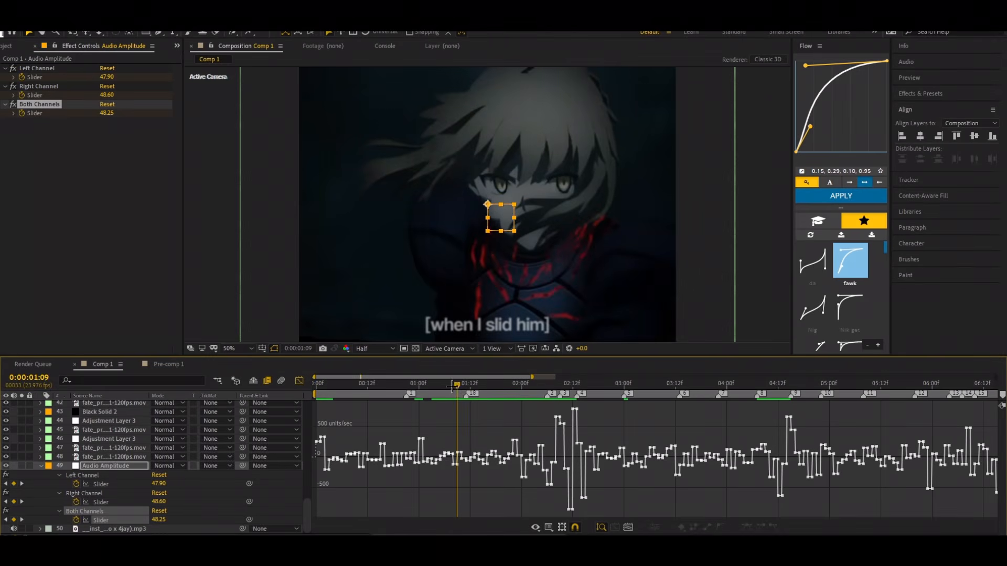
left_click_drag(457, 386, 471, 400)
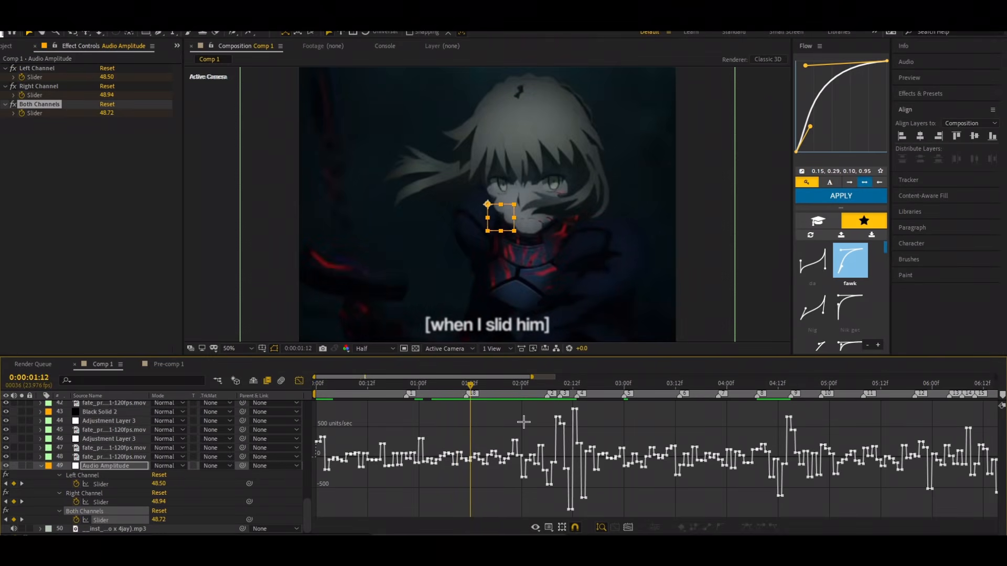
key("Page_Up")
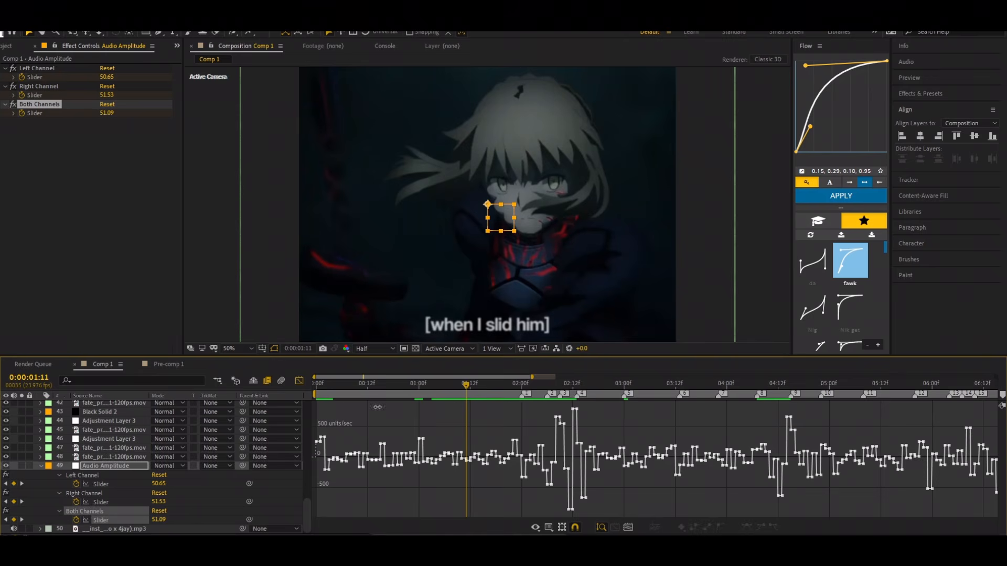
left_click_drag(484, 395, 406, 397)
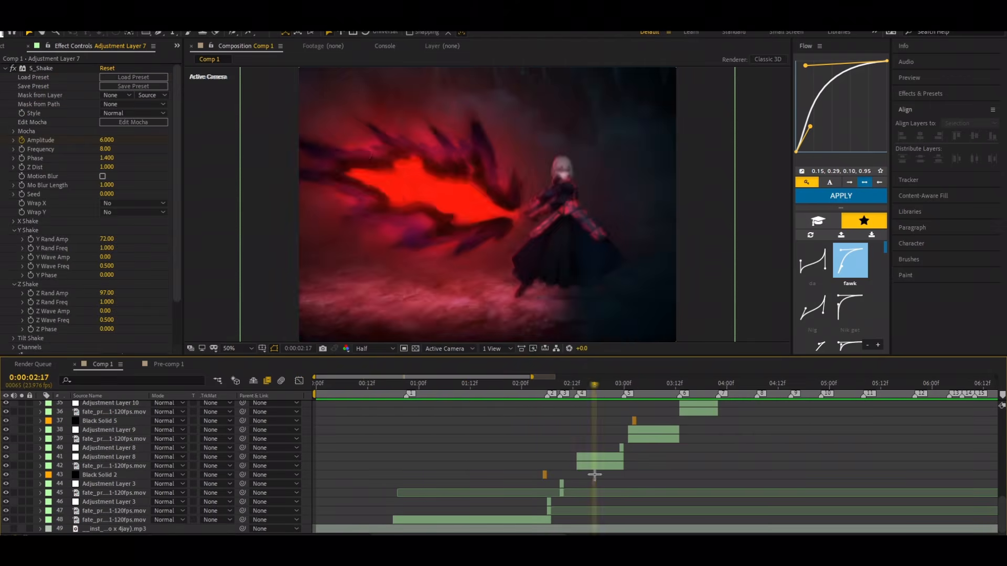
Step: Play back the composition to check the clip cuts against the beat markers
key("space")
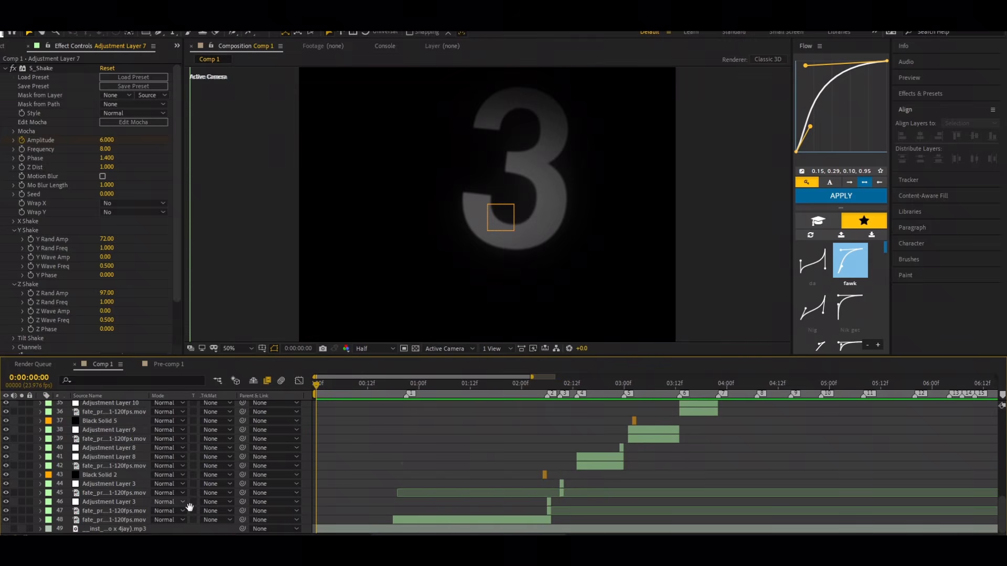
key("space")
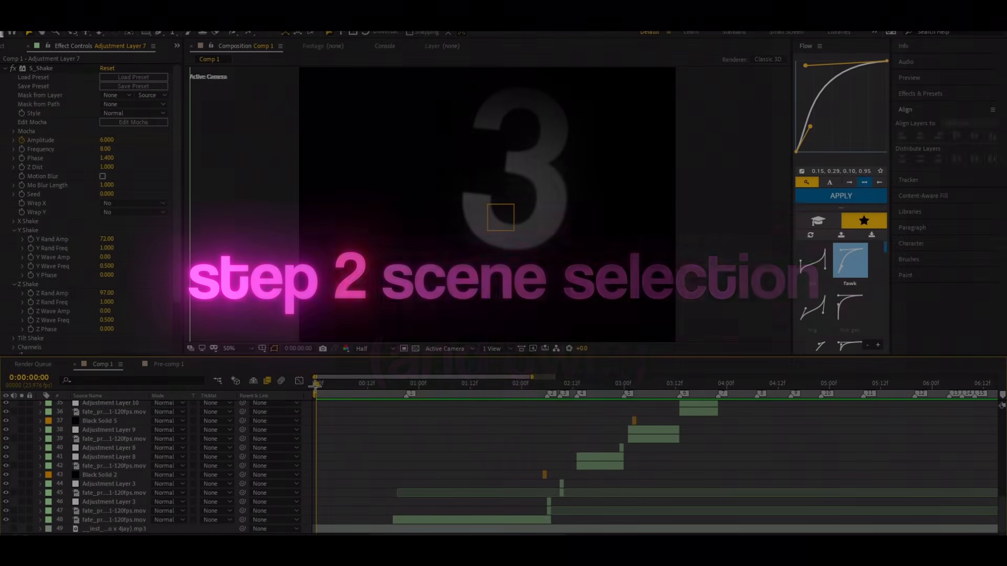
Step: Play the composition from the beginning to review the opening scenes, and return the current time to 0:00:00:00
left_click_drag(316, 386, 198, 455)
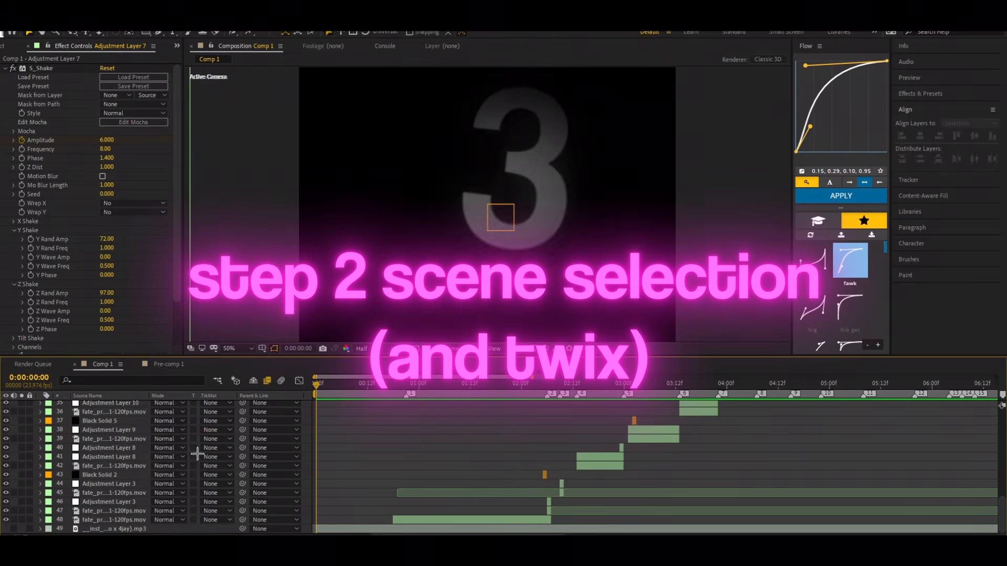
key("space")
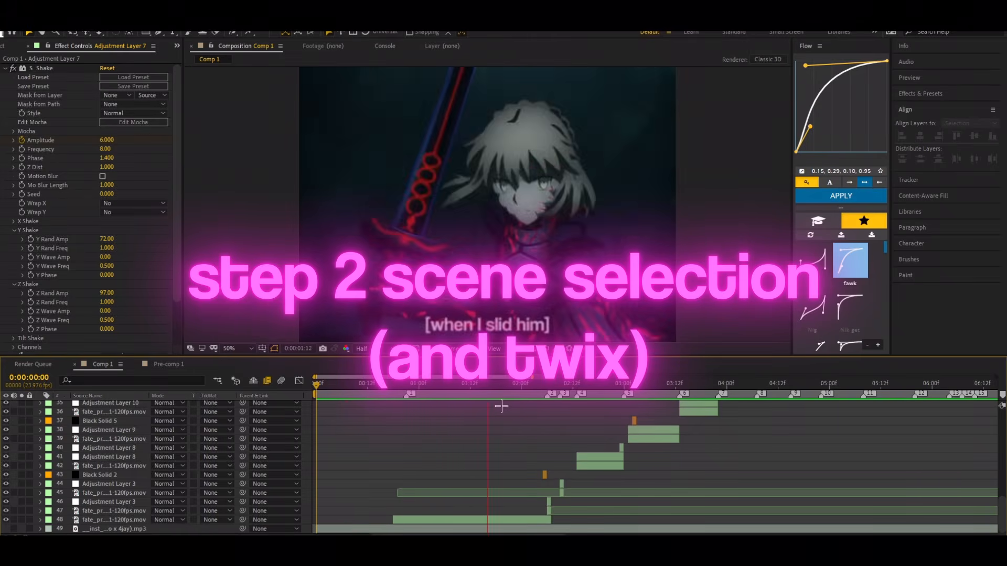
key("space")
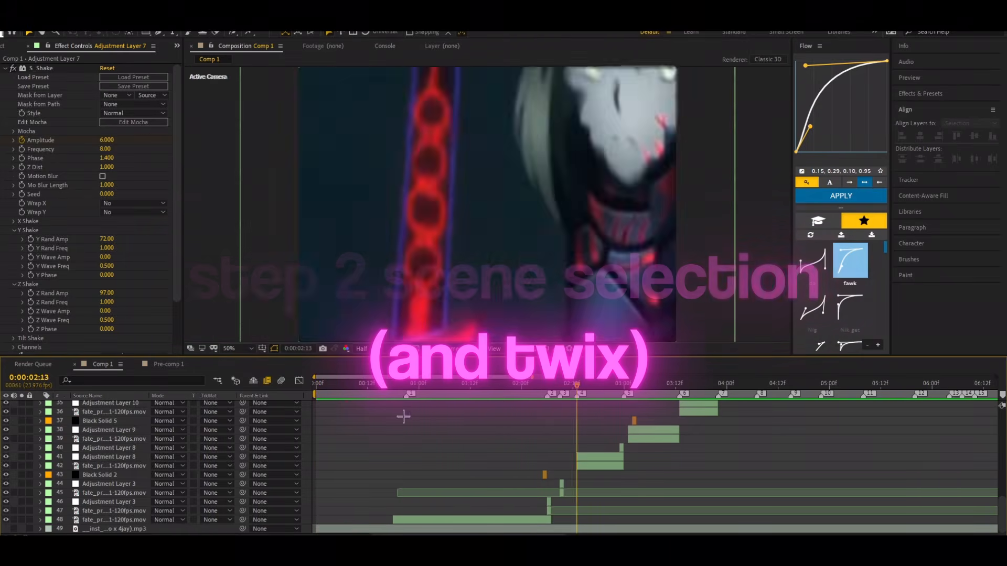
left_click_drag(509, 445, 317, 474)
left_click_drag(328, 385, 204, 408)
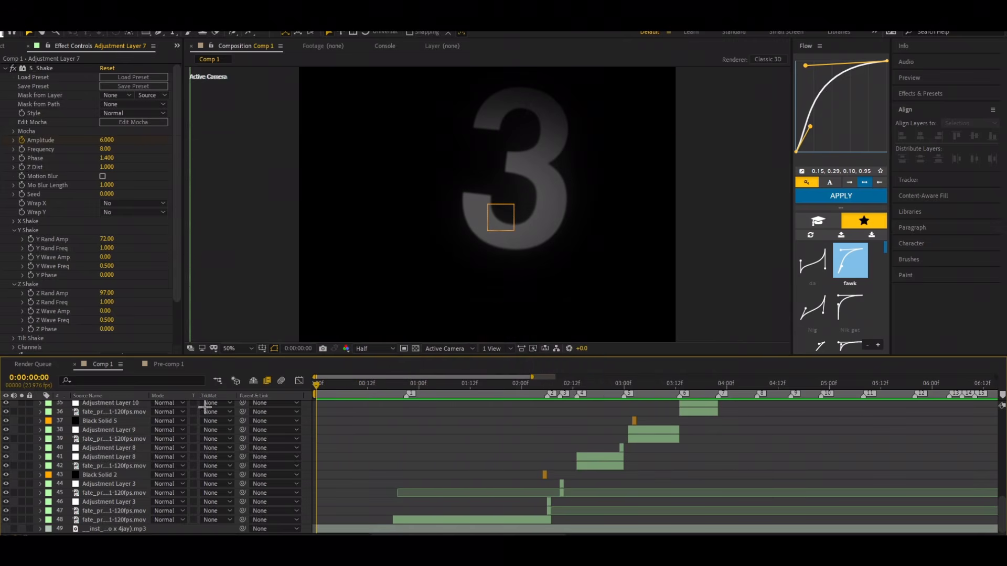
Step: Bring the opening text and camera layers into view and replay the intro to review its scene and caption timing
scroll(396, 440, "up", 9)
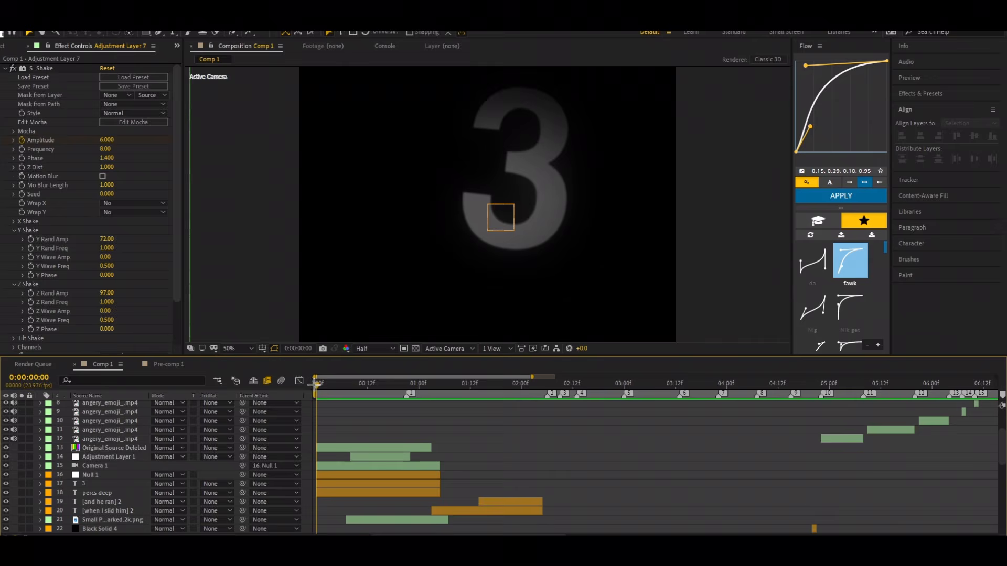
key("space")
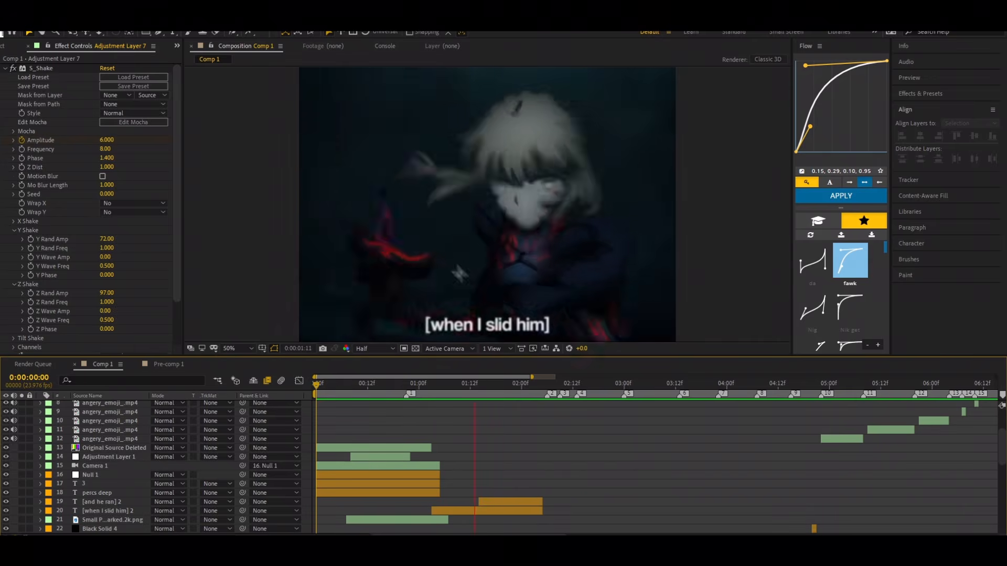
left_click(351, 414)
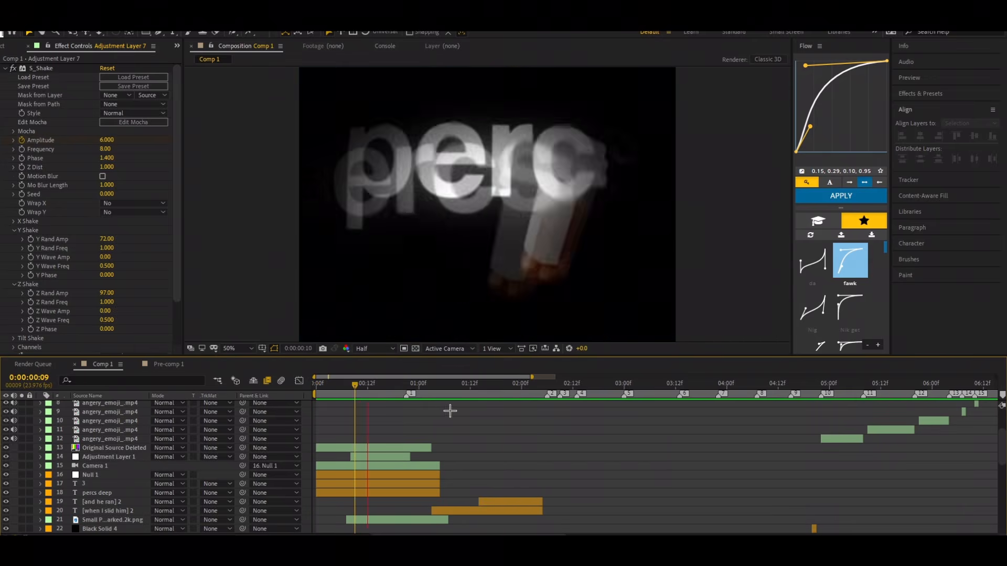
key("space")
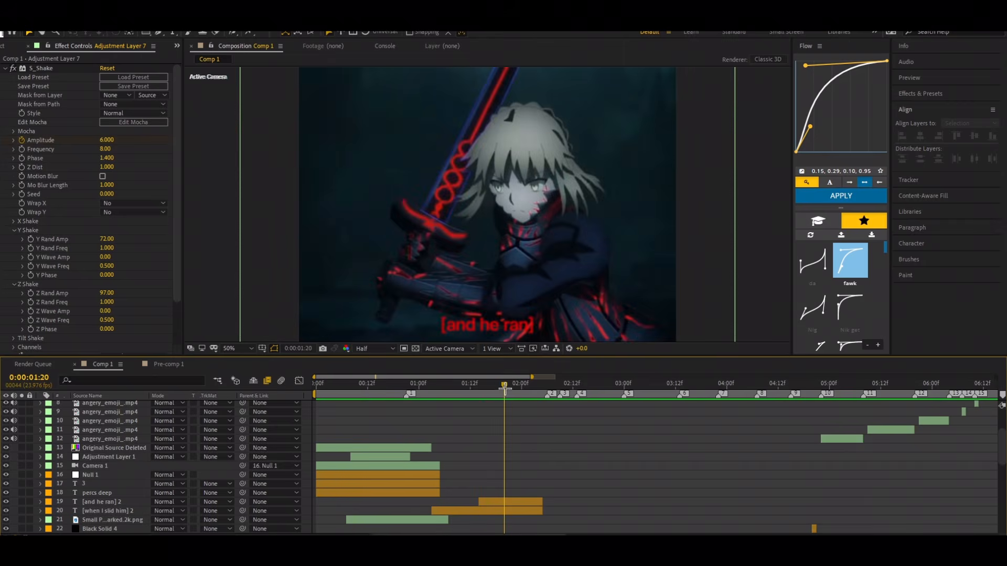
left_click_drag(505, 388, 226, 396)
key("space")
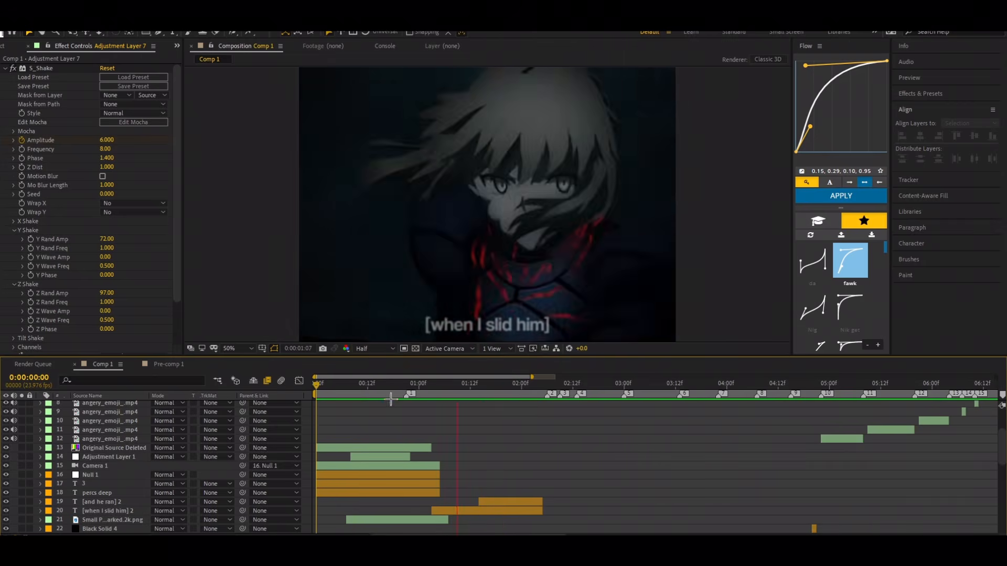
key("space")
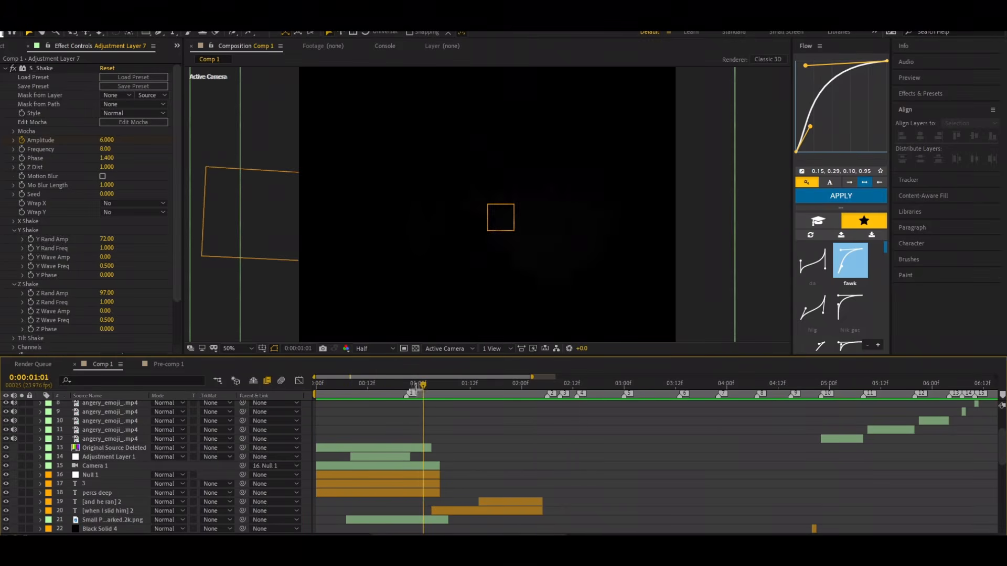
Step: Set the current time to 0:00:01:03 and check the Opacity keyframes of the [when I slid him] 2 text layer
mouse_move(417, 389)
left_mouse_down()
mouse_move(407, 405)
mouse_move(326, 414)
mouse_move(406, 418)
mouse_move(423, 393)
mouse_move(431, 400)
left_mouse_up()
scroll(441, 429, "down", 3)
left_click(426, 411)
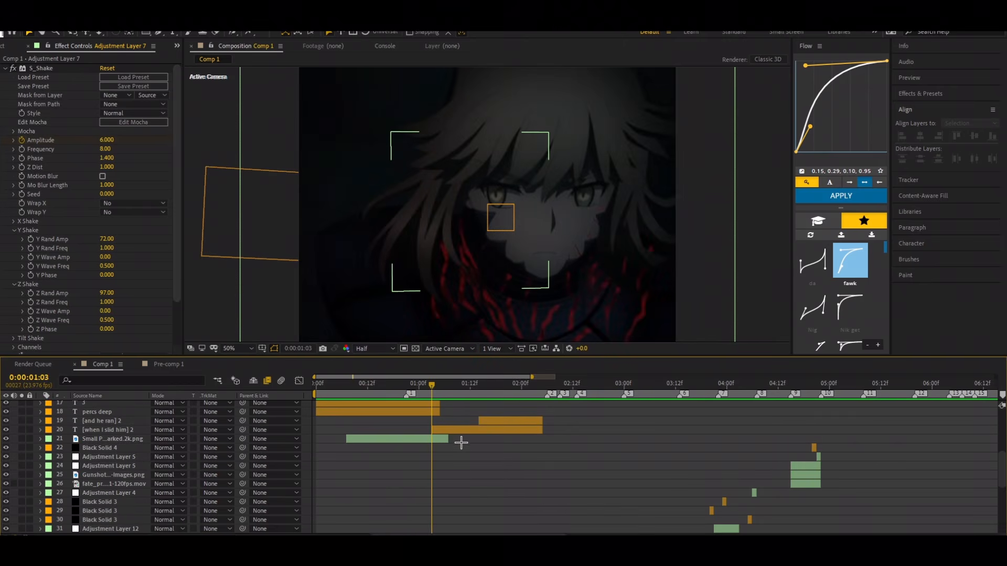
left_click(458, 432)
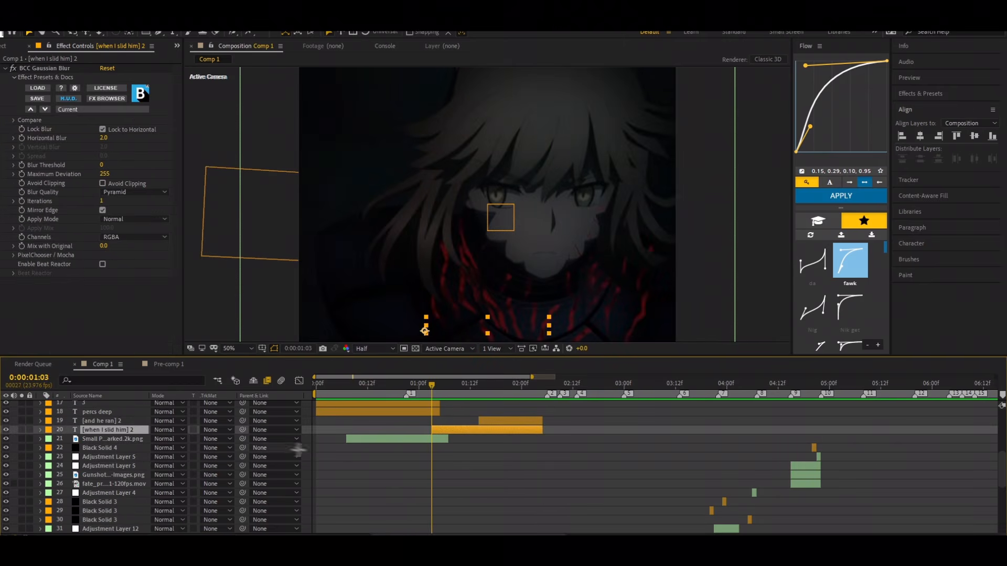
key("t")
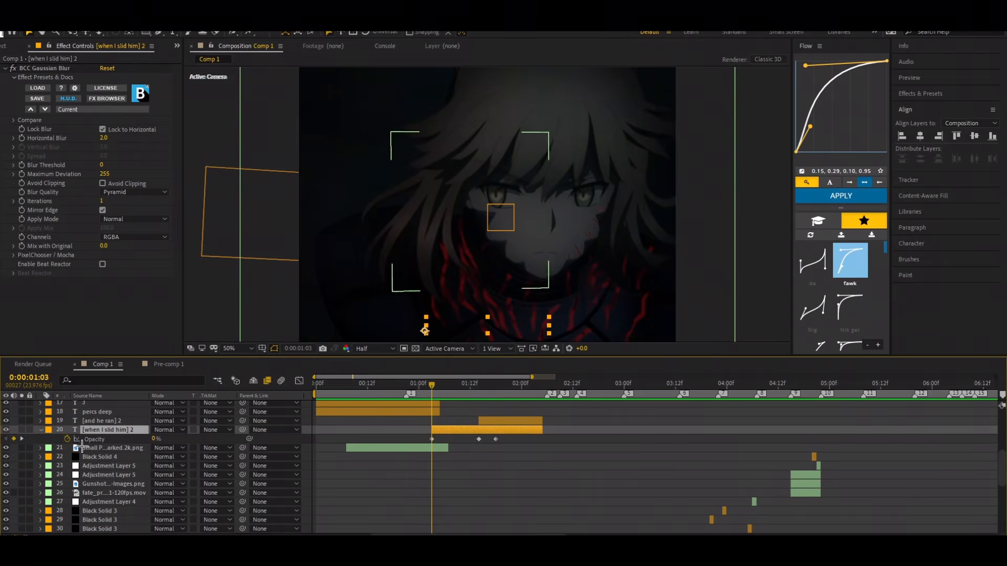
key("t")
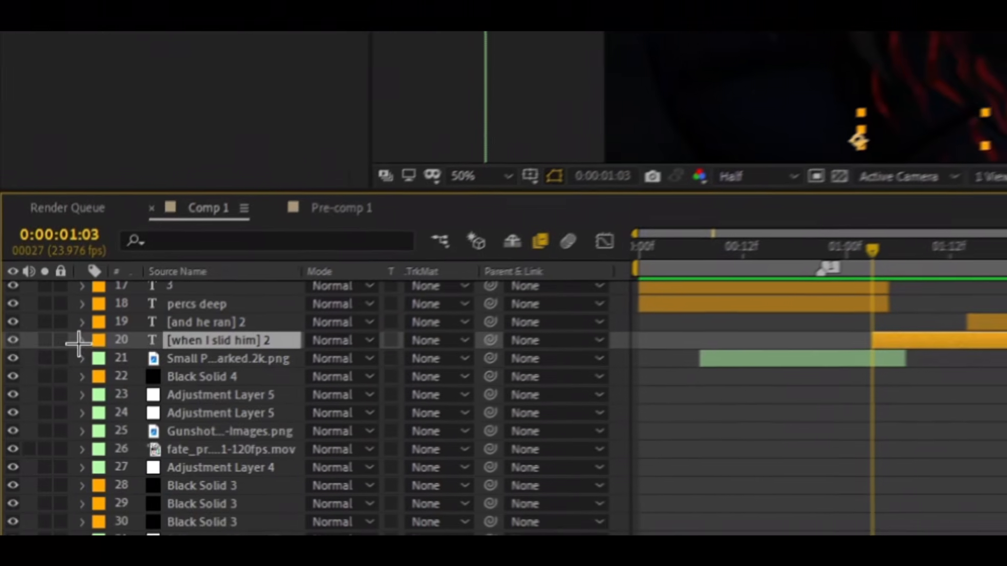
Step: Inspect the Opacity keyframe controls in the Transform properties of the [when I slid him] 2 layer, and collapse the layer again
left_click(37, 431)
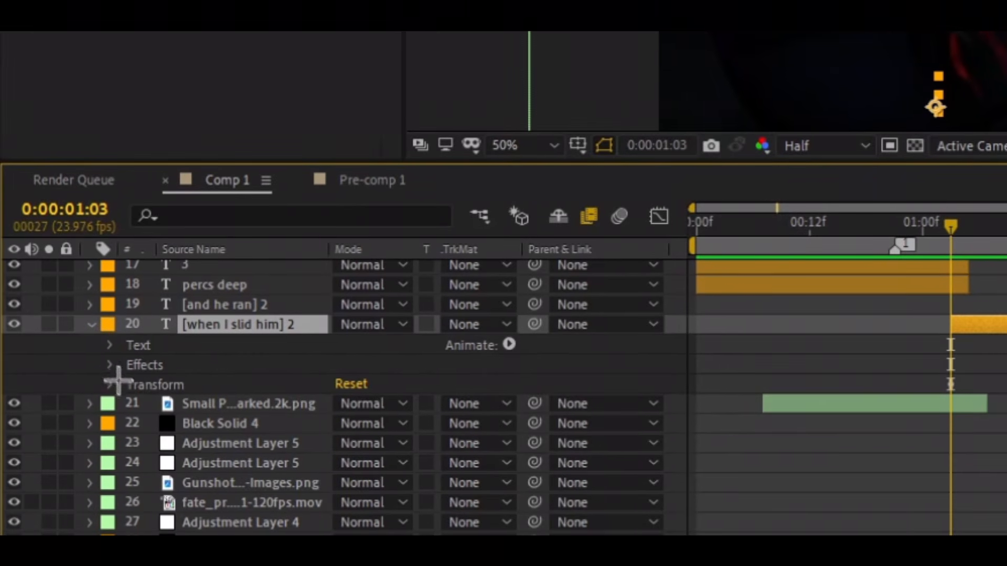
left_click(114, 367)
left_click(112, 367)
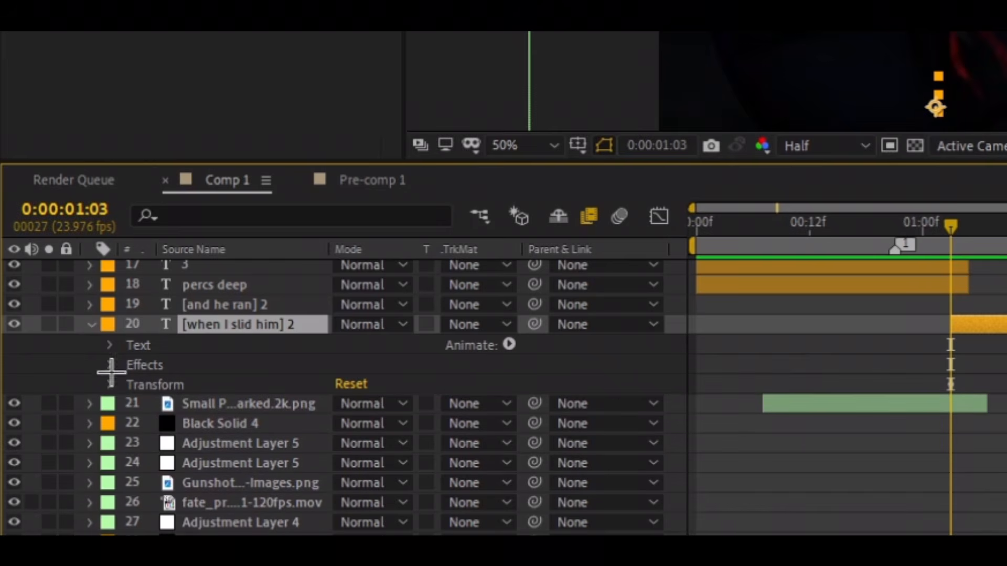
left_click(110, 385)
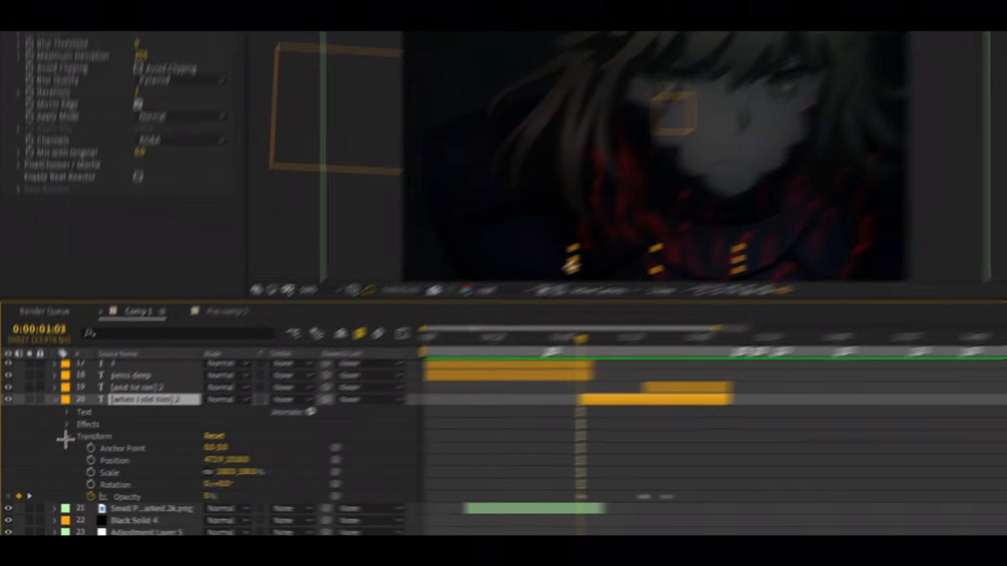
left_click(111, 385)
left_click(92, 325)
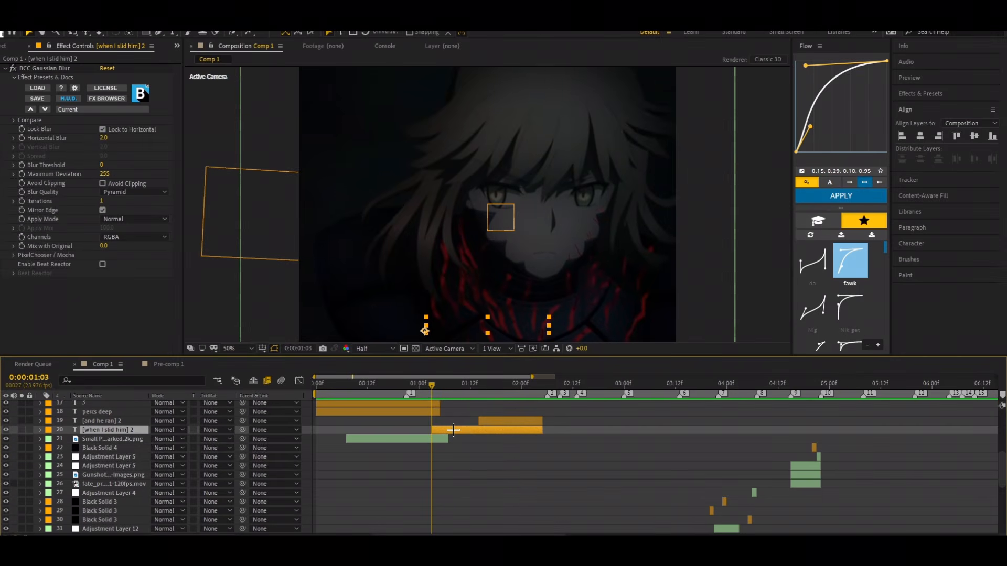
Step: Examine the animated opacity of the [when I slid him] 2 layer at its 0:00:01:14 keyframe, and hide its keyframes
key("u")
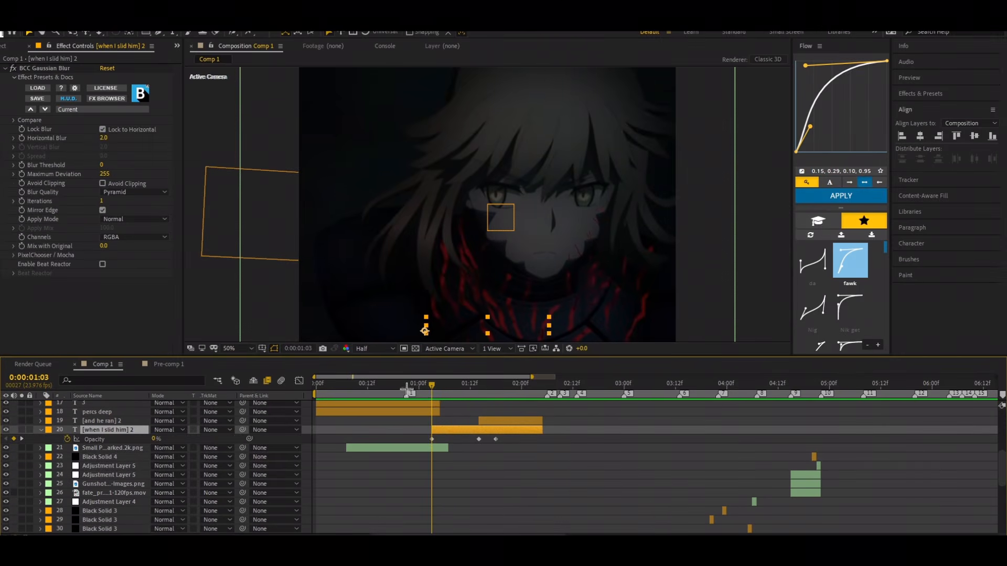
left_click_drag(433, 386, 480, 429)
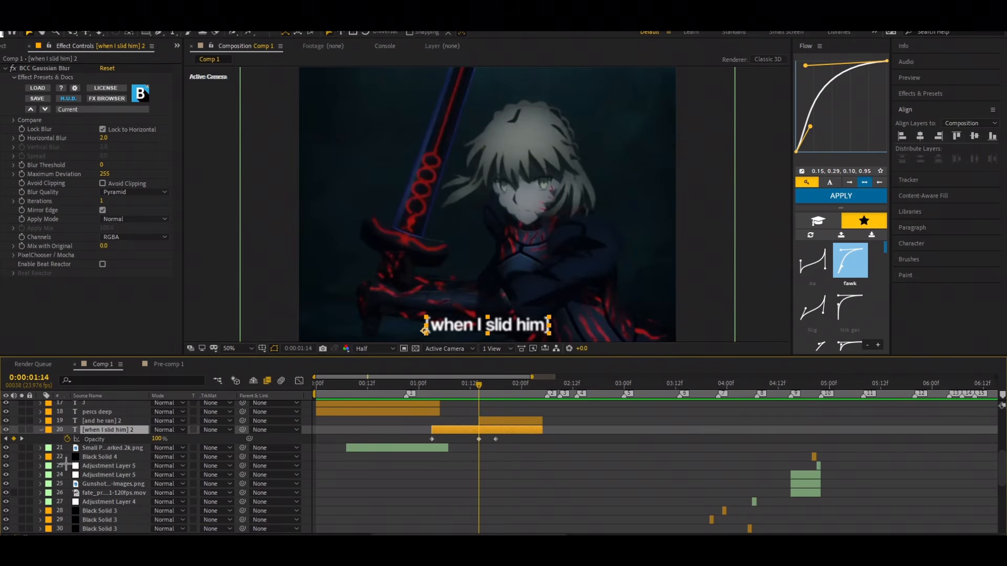
key("u")
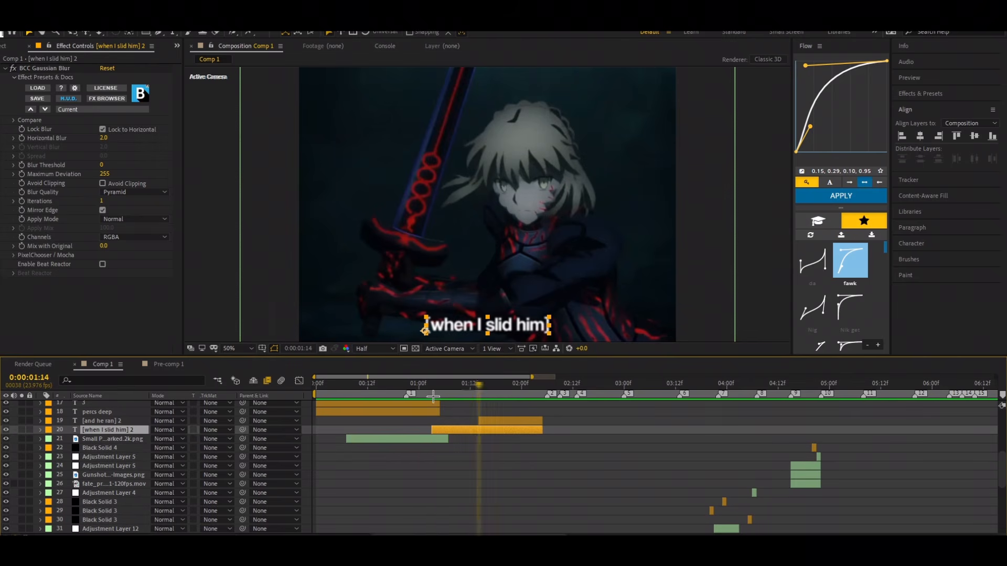
Step: Replay the opening, look at the frames from 0:00:02:05 onward where the text layers end, and return to 0:00:00:00
key("space")
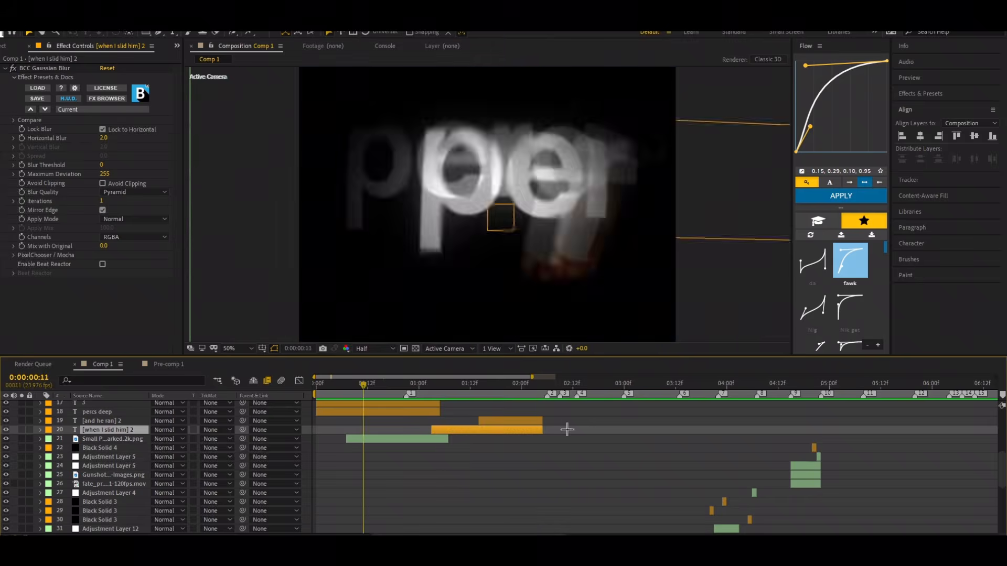
key("o")
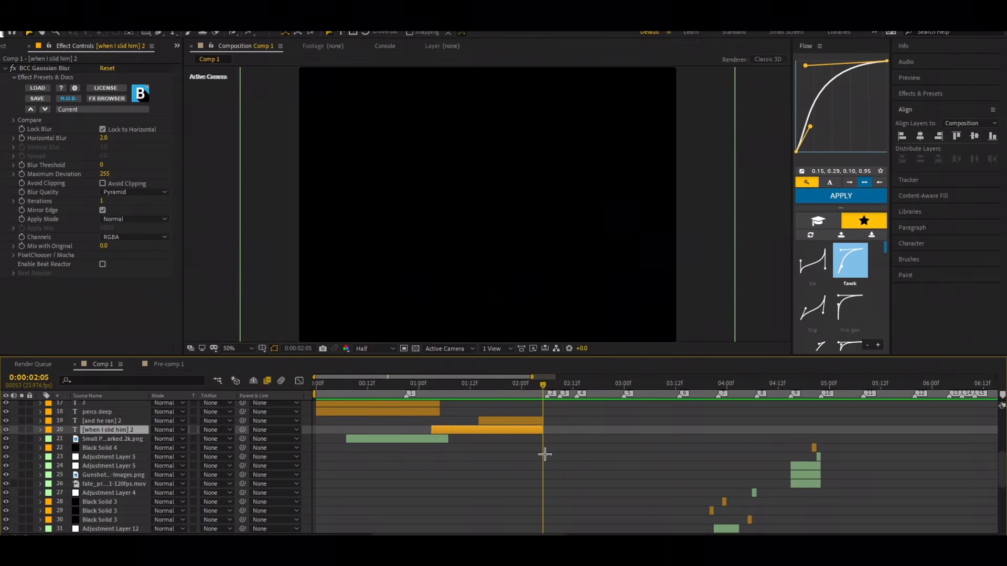
key("Page_Down")
left_click_drag(549, 391, 646, 430)
key("Home")
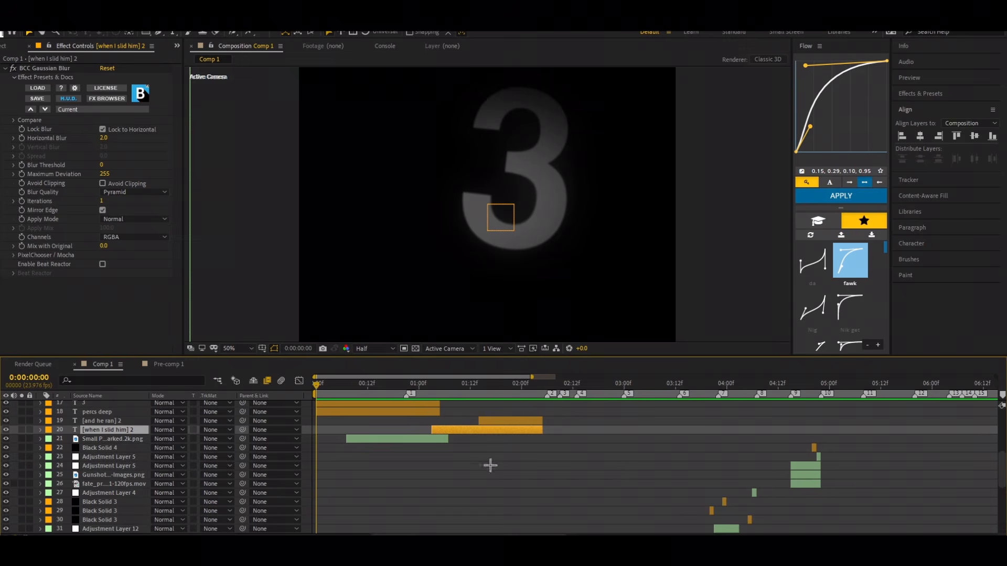
Step: Select both Adjustment Layer 3 layers, Black Solid 2, both Adjustment Layer 8 layers and Adjustment Layer 9 together
scroll(91, 460, "down", 6)
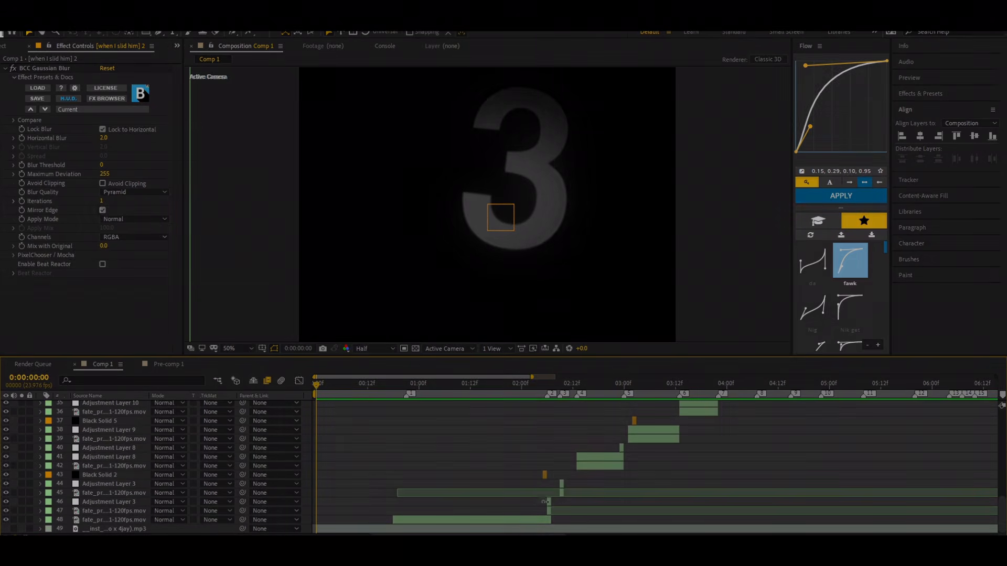
left_click(93, 503)
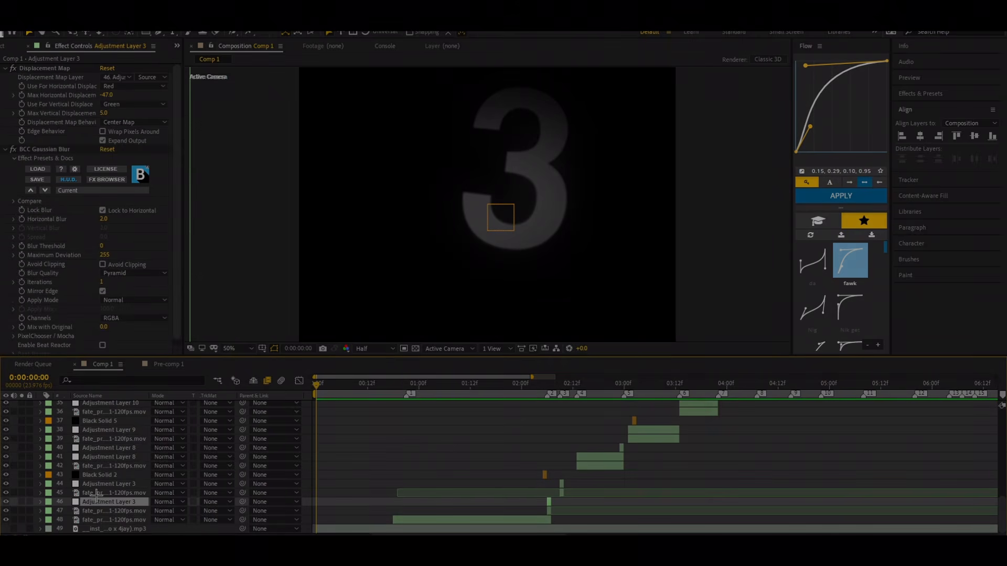
left_click(97, 484, "ctrl")
left_click(97, 475, "ctrl")
left_click(98, 457, "ctrl")
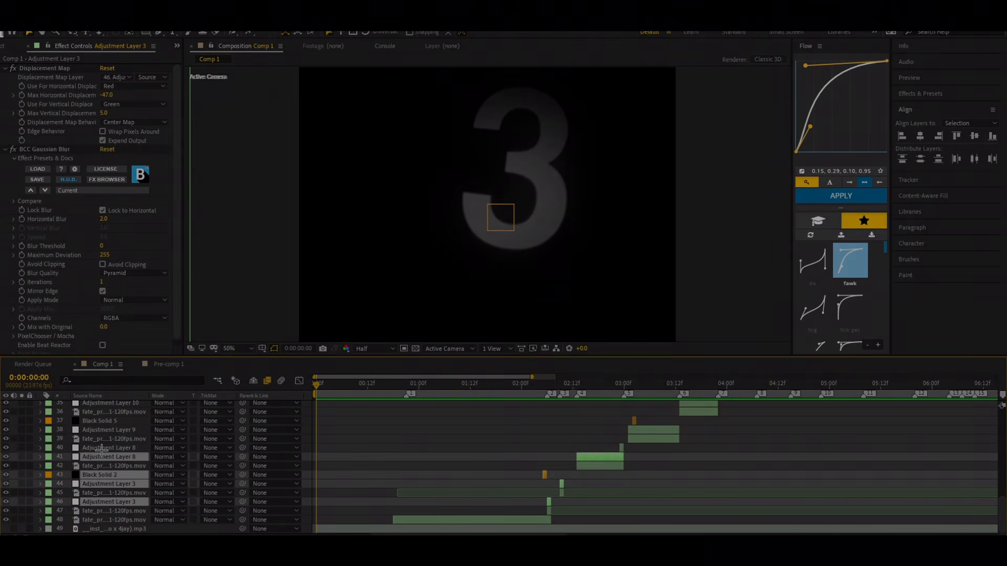
left_click(99, 448, "ctrl")
left_click(106, 434, "ctrl")
Step: Add Black Solid 5, both Adjustment Layer 10 layers, Adjustment Layer 11 and Adjustment Layer 12 to the selection
scroll(107, 451, "up", 3)
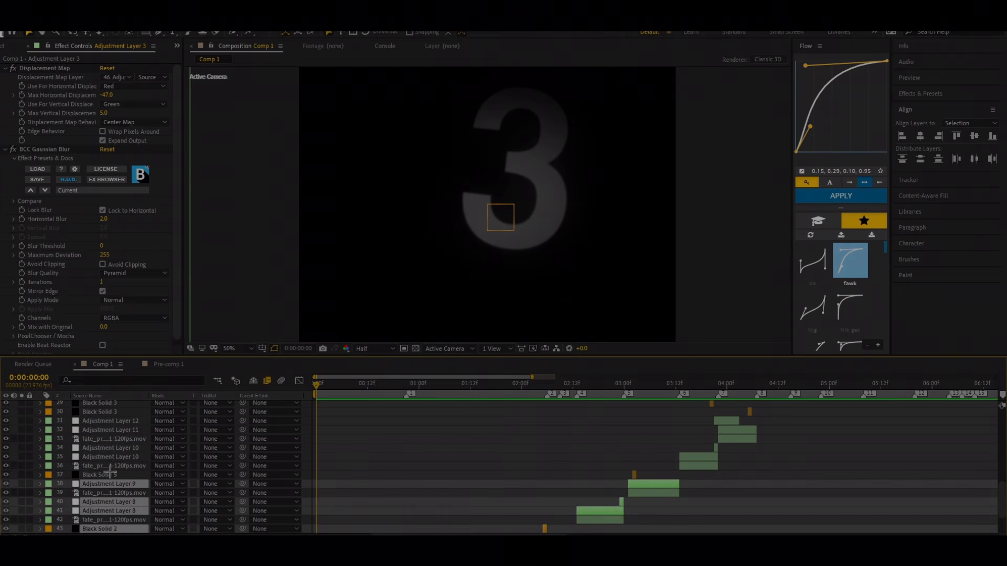
left_click(106, 475, "ctrl")
left_click(107, 456, "ctrl")
left_click(112, 448, "ctrl")
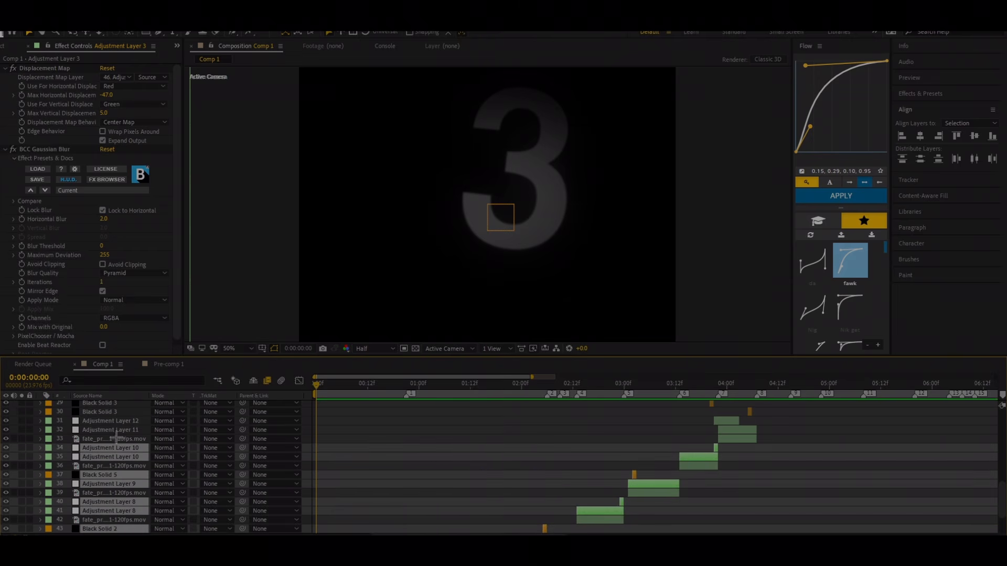
left_click(117, 430, "ctrl")
left_click(119, 421, "ctrl")
Step: Add the three Black Solid 3 layers and Adjustment Layer 4 to the current layer selection
scroll(118, 427, "up", 4)
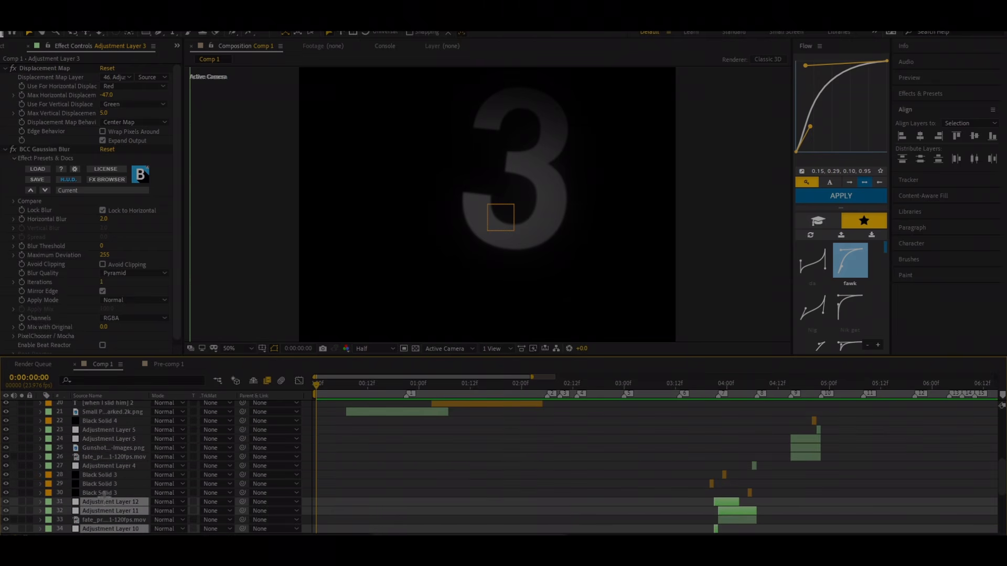
left_click(107, 491, "ctrl")
left_click(107, 484, "ctrl")
left_click(107, 474, "ctrl")
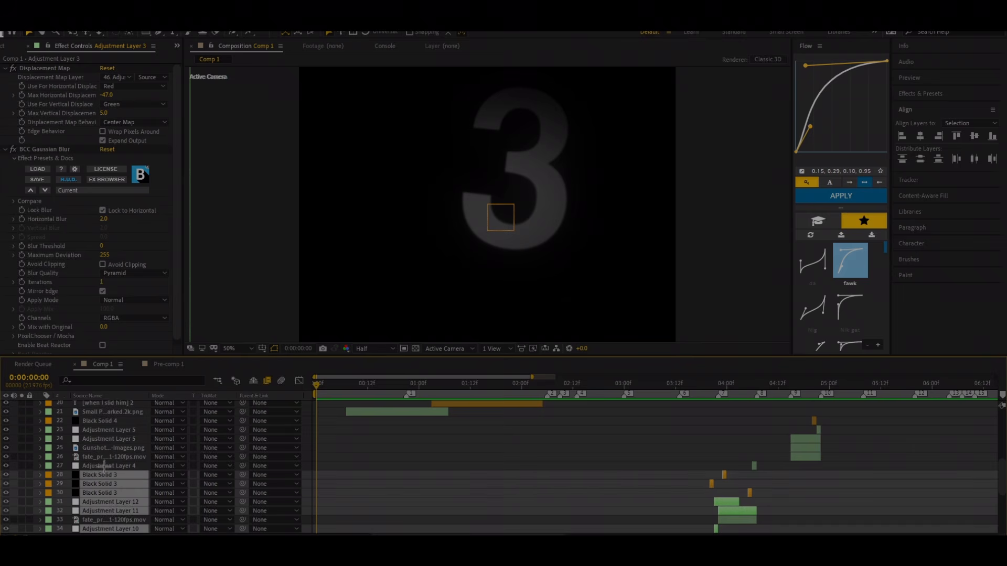
left_click(104, 466, "ctrl")
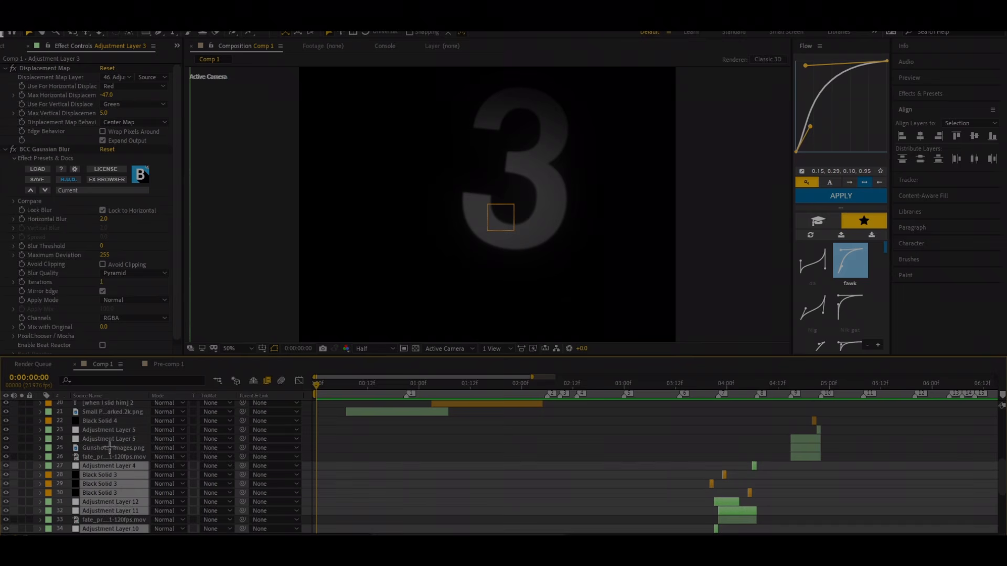
Step: Extend the selection with the Gunshot image, both Adjustment Layer 5 layers and Black Solid 4
left_click(108, 449, "ctrl")
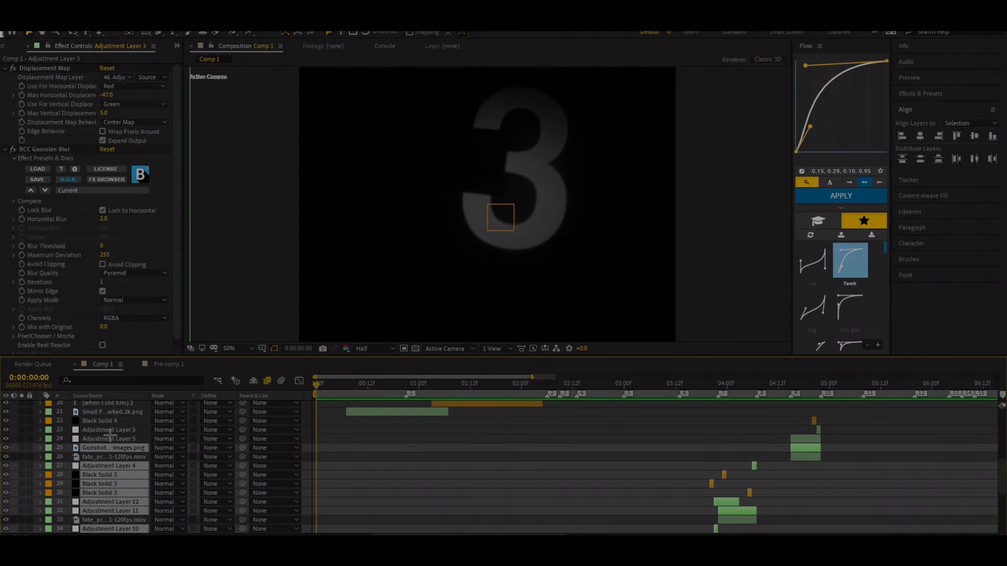
left_click(108, 439, "ctrl")
left_click(107, 430, "ctrl")
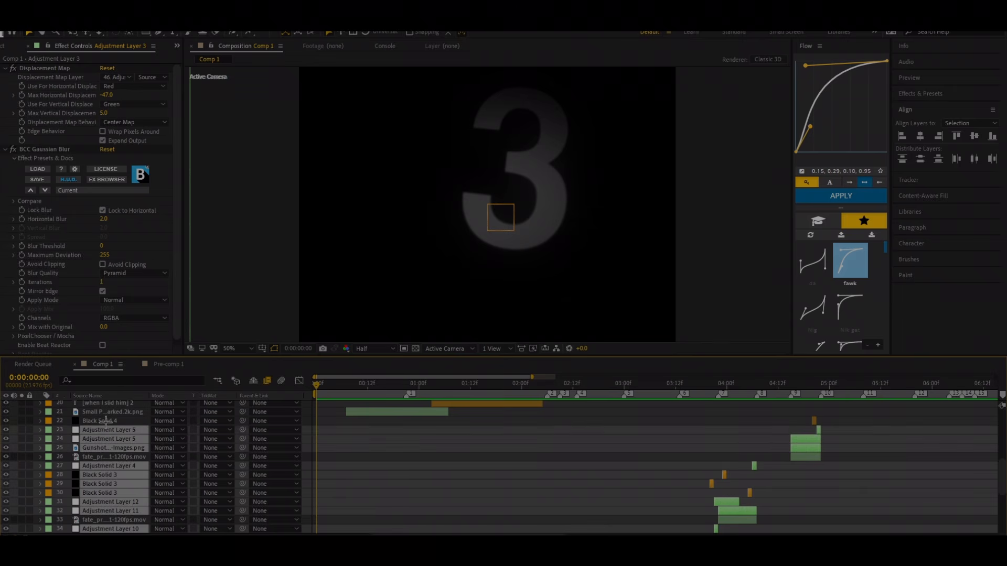
left_click(107, 421, "ctrl")
Step: Add the Small P...arked.2k.png image and the text layers [when I slid him] 2, [and he ran] 2, percs deep and 3 to the selection
scroll(111, 435, "up", 3)
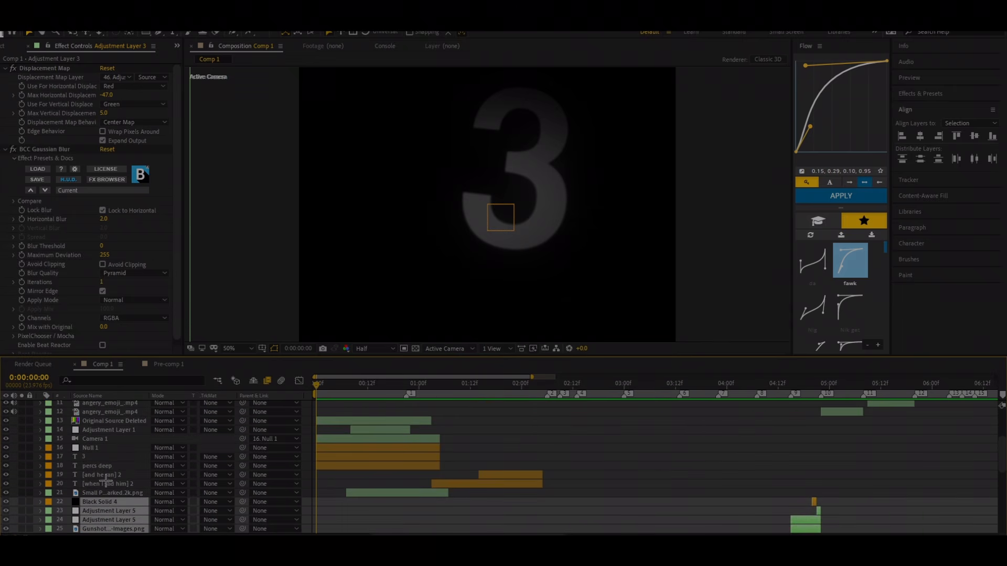
left_click(107, 493, "ctrl")
left_click(106, 483, "ctrl")
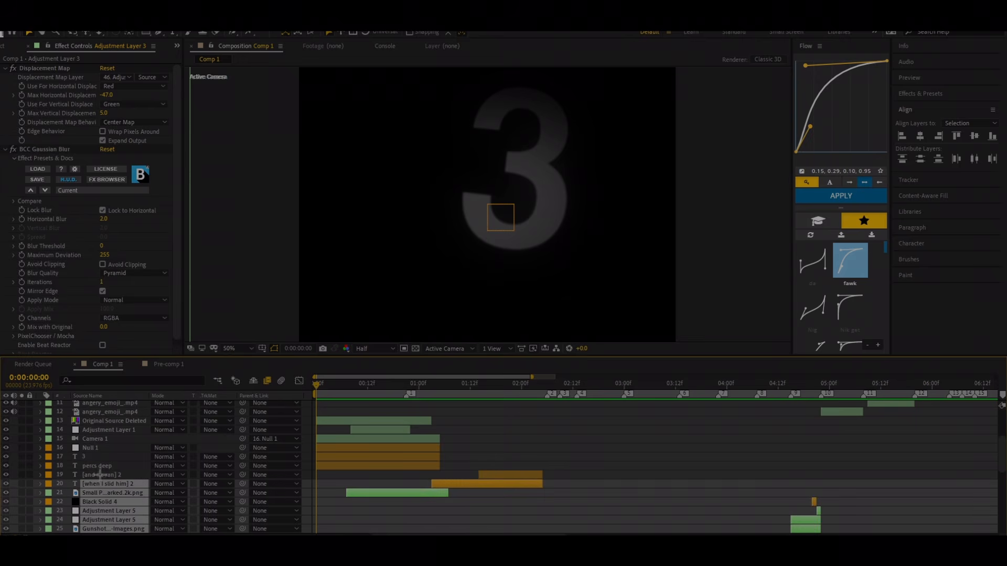
left_click(100, 474, "ctrl")
left_click(103, 466, "ctrl")
left_click(104, 457, "ctrl")
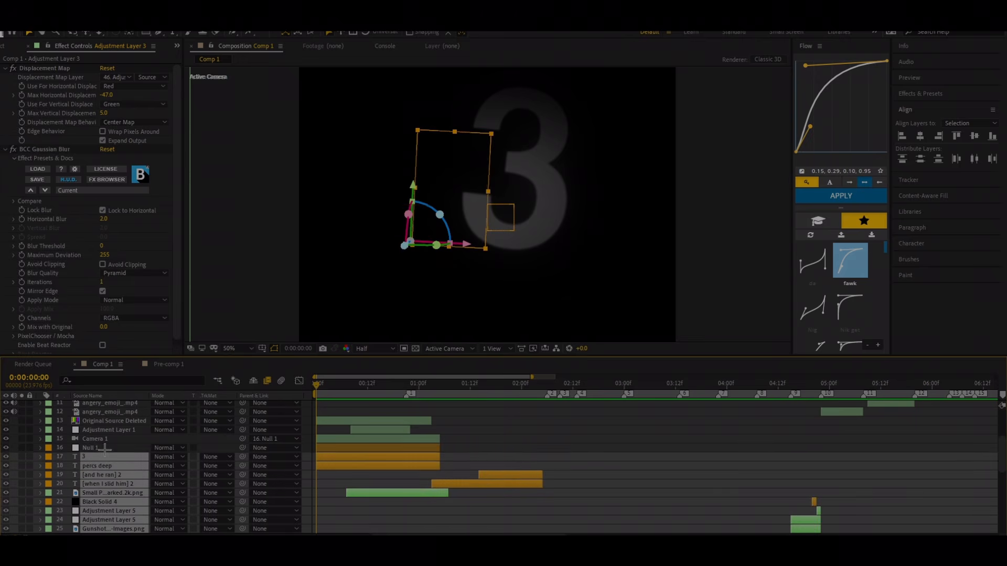
Step: Include Null 1, Camera 1 and Adjustment Layer 1 in the layer selection
left_click(105, 448, "ctrl")
left_click(105, 439, "ctrl")
left_click(106, 430, "ctrl")
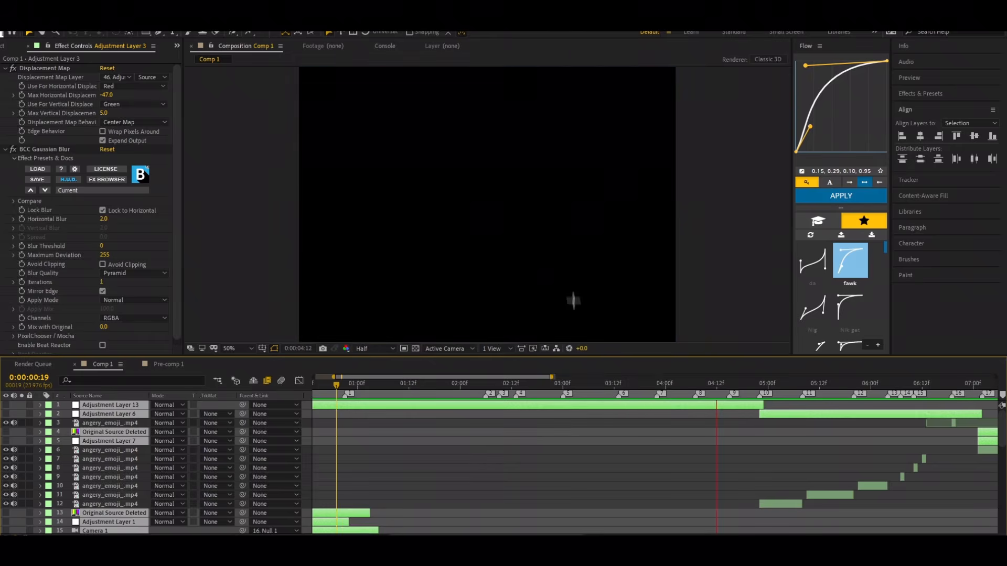
Step: Review the clips without effects from 0:00:01:18, and check the emoji clips after 0:00:05:00
left_click(434, 383)
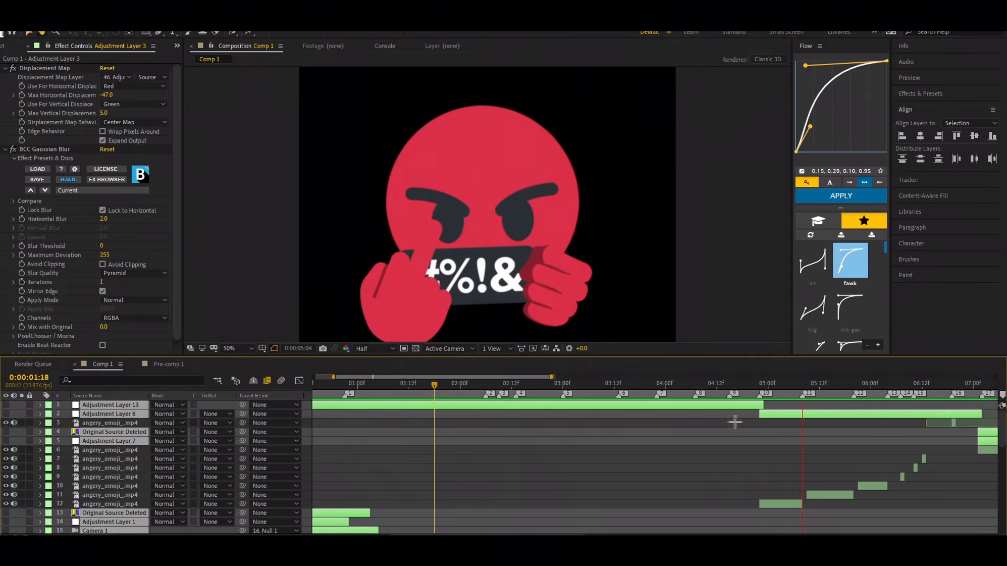
left_click(797, 383)
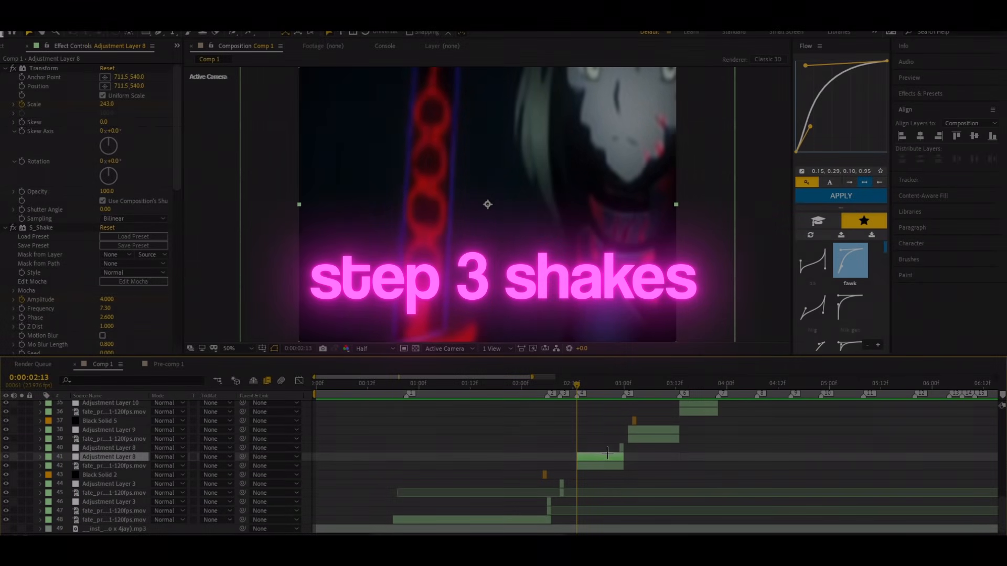
Step: Create a new adjustment layer above Adjustment Layer 8, split it at 0:00:02:13 and delete the earlier part
key("ctrl+alt+y")
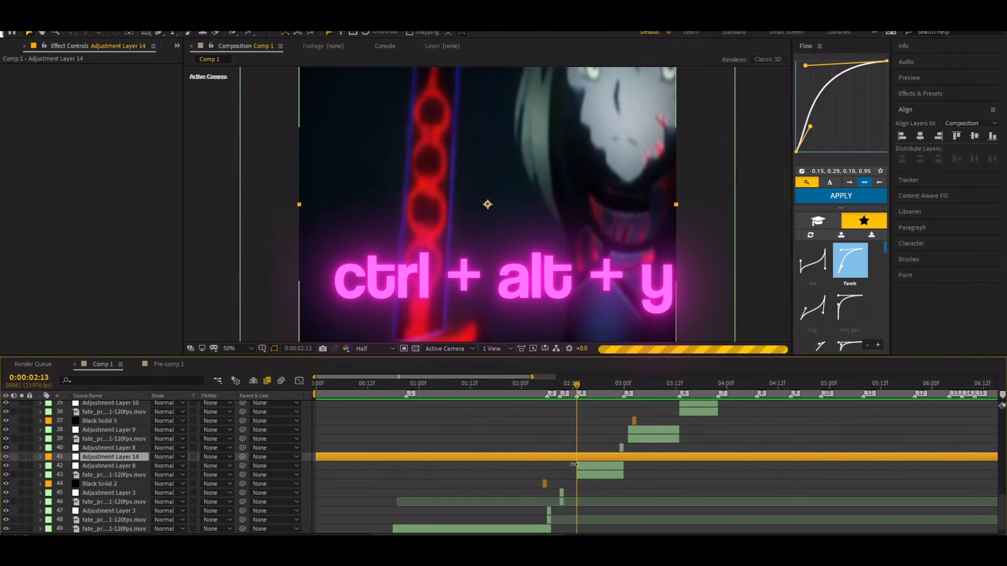
key("ctrl+shift+d")
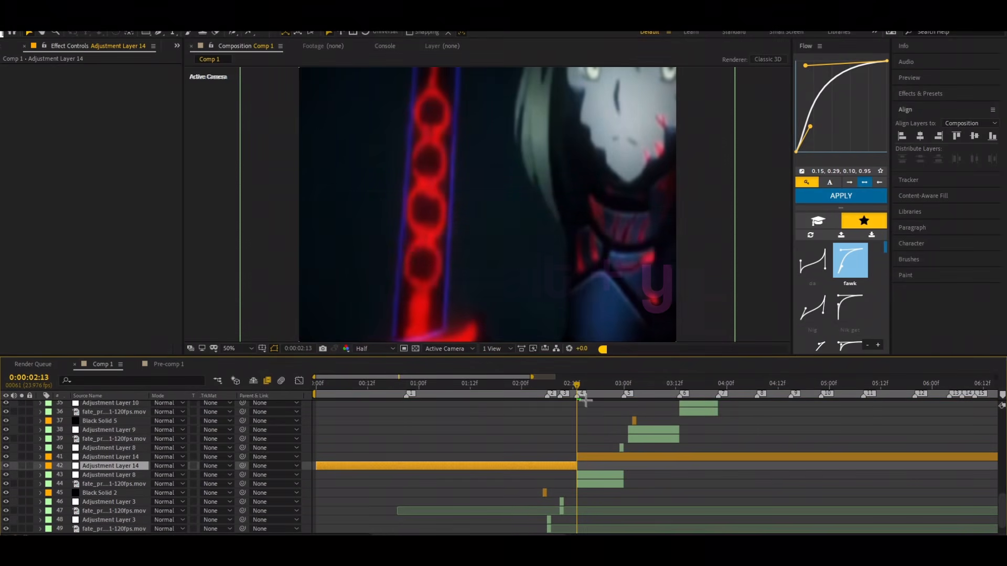
key("Delete")
Step: Split Adjustment Layer 14 at 0:00:03:00, delete the later part, and return to 0:00:02:13
left_click_drag(619, 428, 626, 456)
left_click(628, 456)
key("ctrl+shift+d")
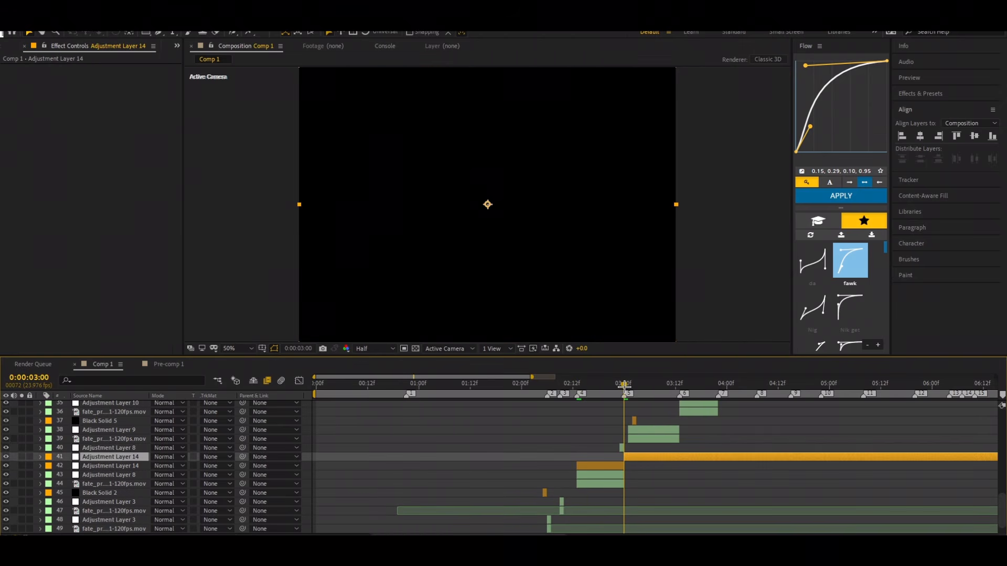
key("Delete")
left_click_drag(624, 387, 577, 476)
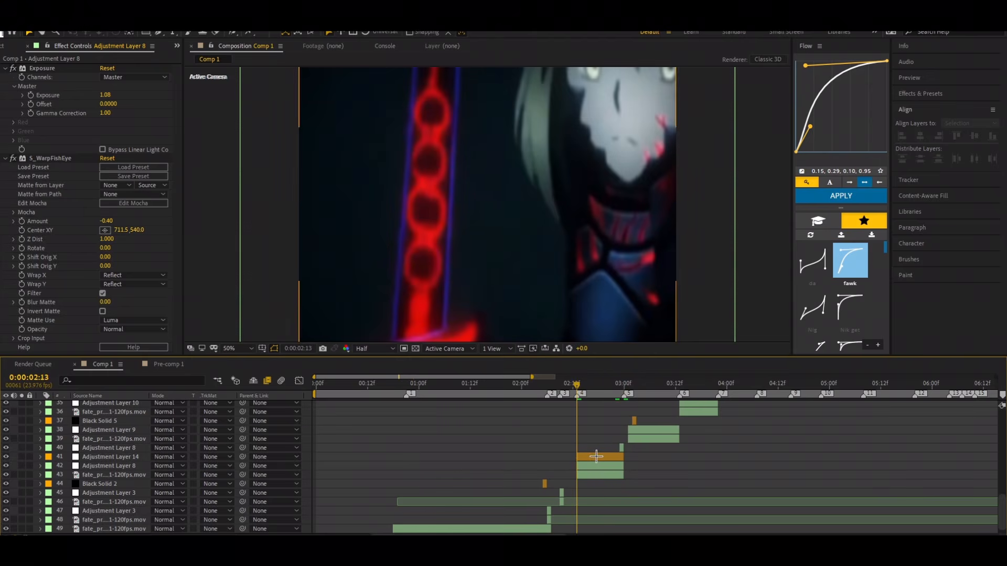
Step: Apply the S_Shake effect to Adjustment Layer 14
left_click(597, 456)
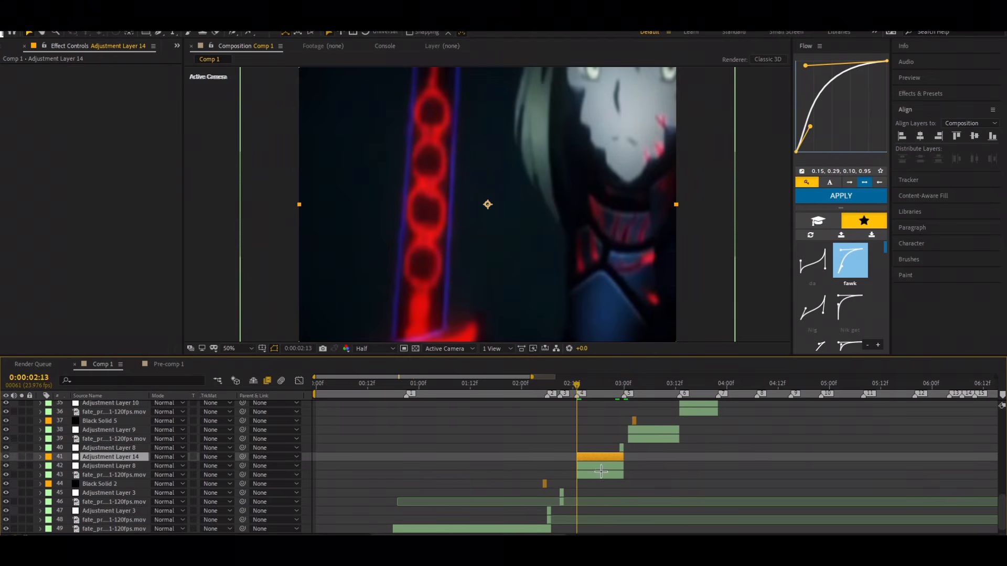
key("ctrl+space")
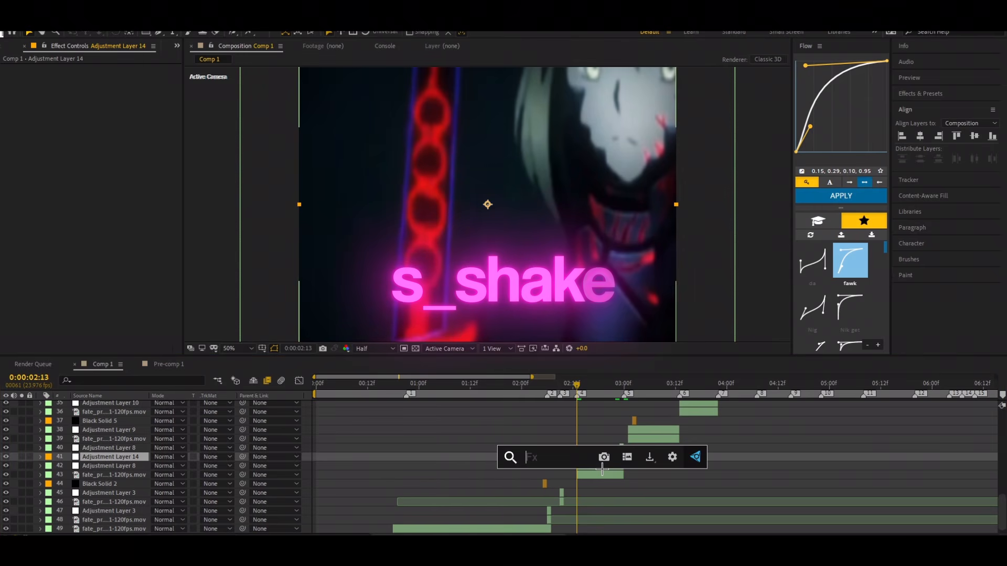
type("s_shake")
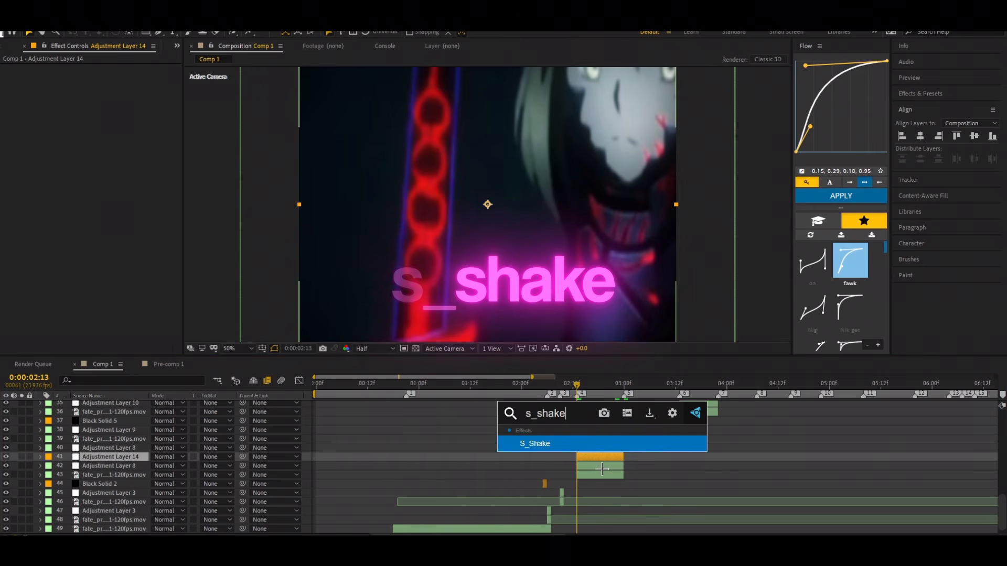
key("Return")
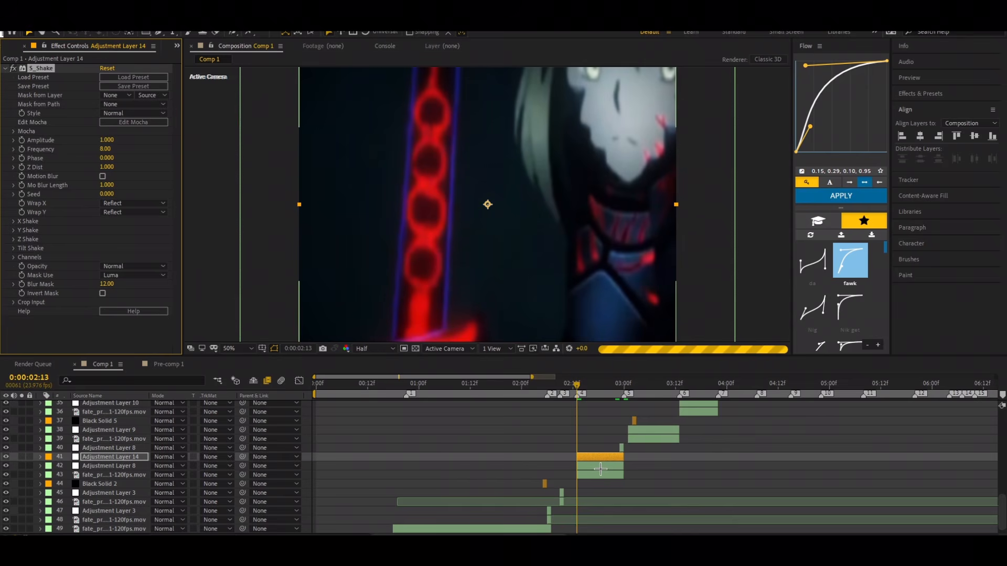
Step: Compare the effects on Adjustment Layer 14 with the Transform and S_Shake settings of Adjustment Layer 8
left_click(600, 467)
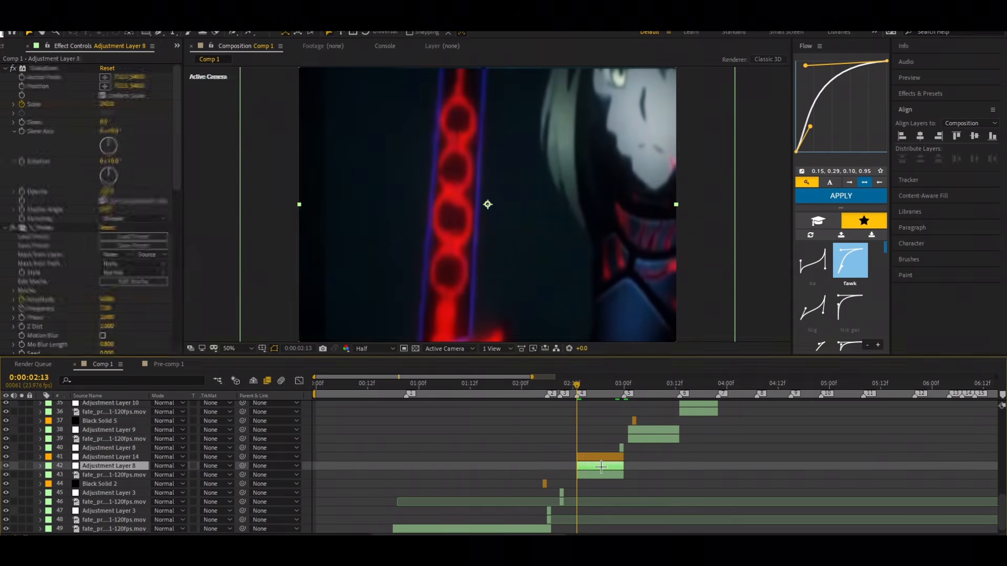
left_click(600, 459)
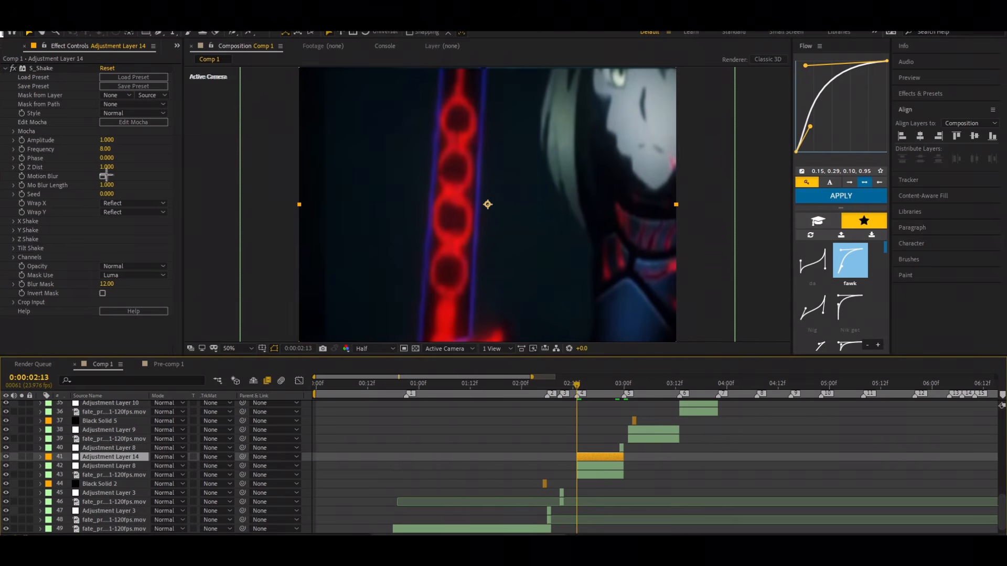
left_click(599, 464)
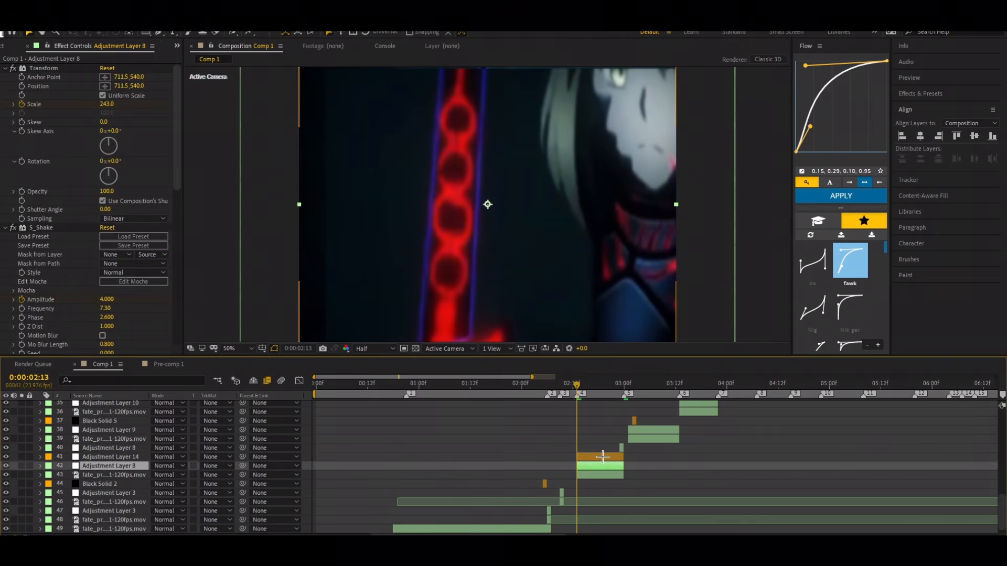
Step: Apply the Transform effect to Adjustment Layer 14 and place it above S_Shake in the effect order
left_click(603, 457)
key("ctrl+space")
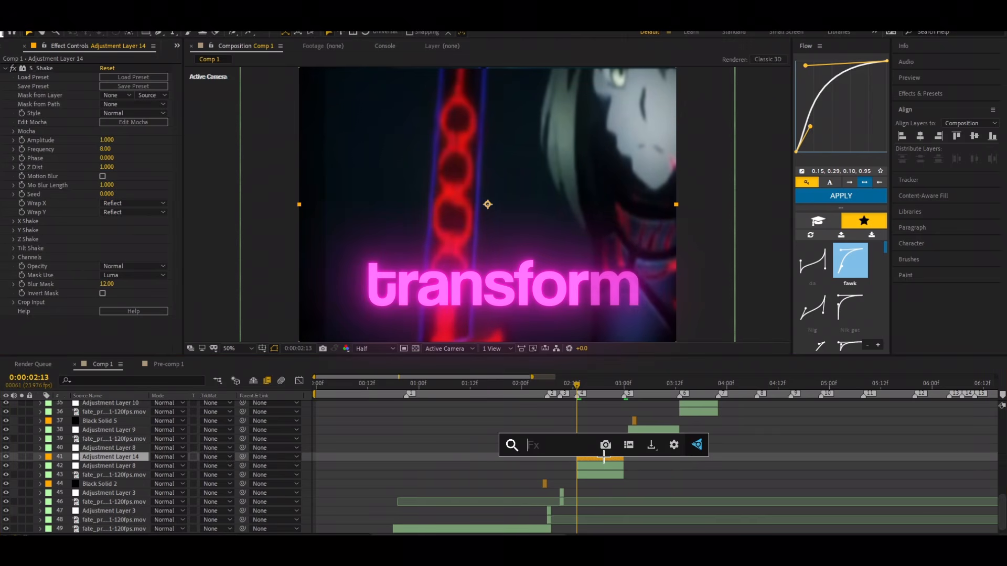
type("transf")
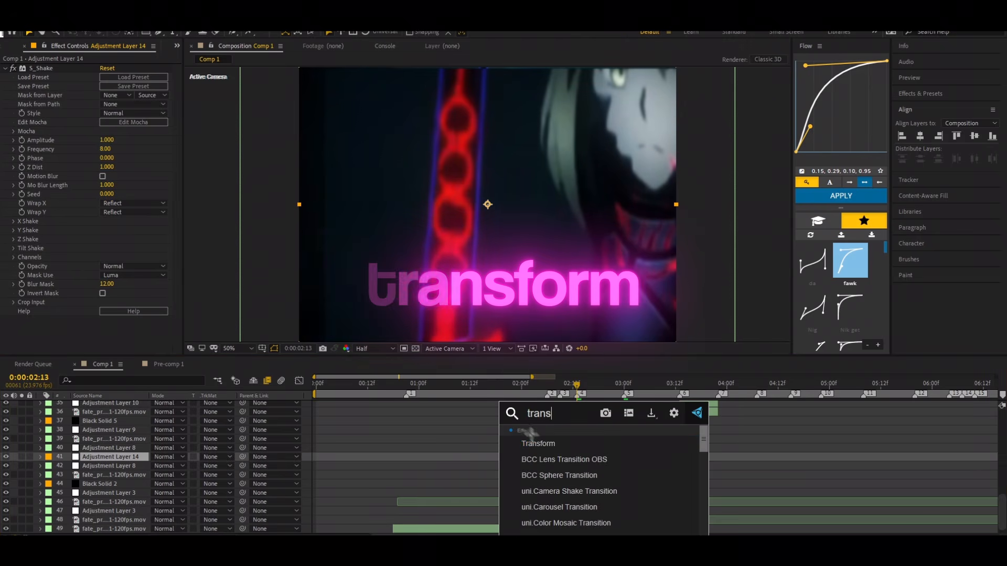
left_click(539, 443)
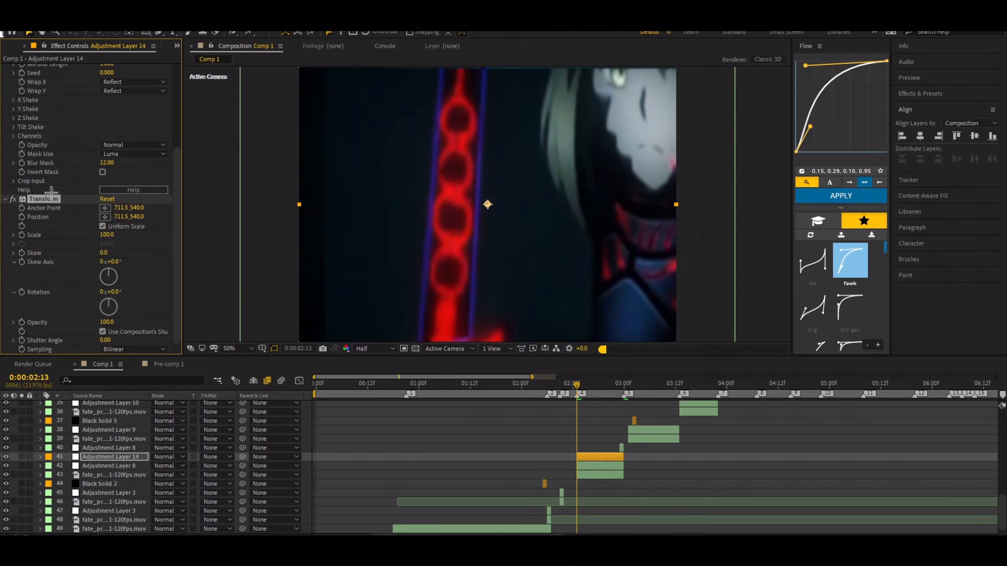
scroll(49, 70, "up", 5)
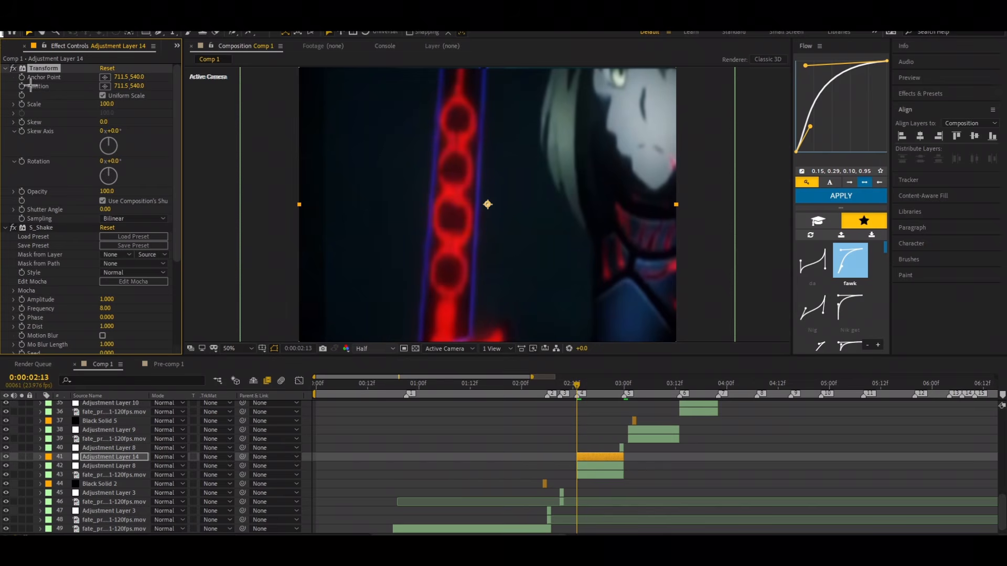
Step: Try scaling the clip under Adjustment Layer 8 down to 83%, and undo the scale change
left_click(598, 475)
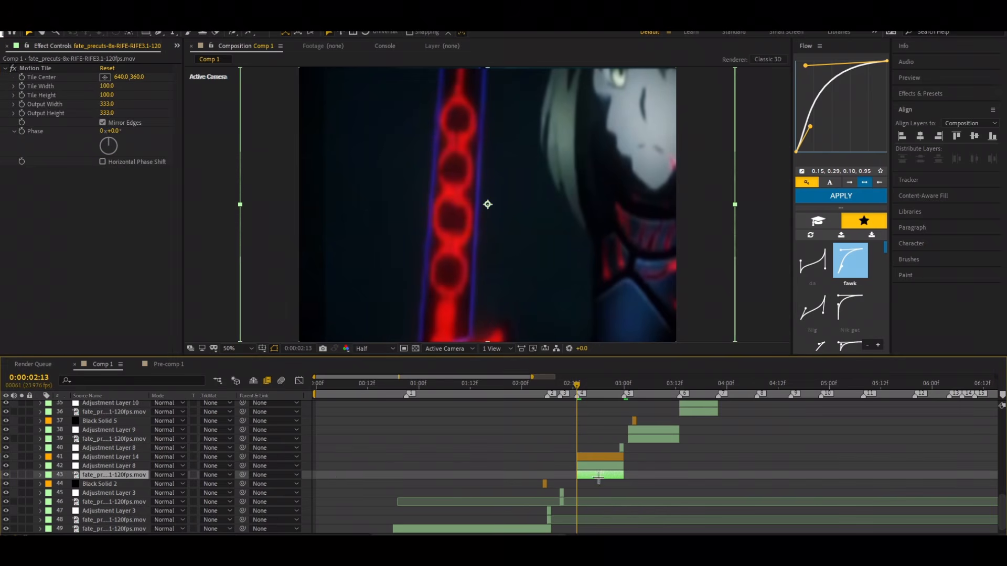
key("s")
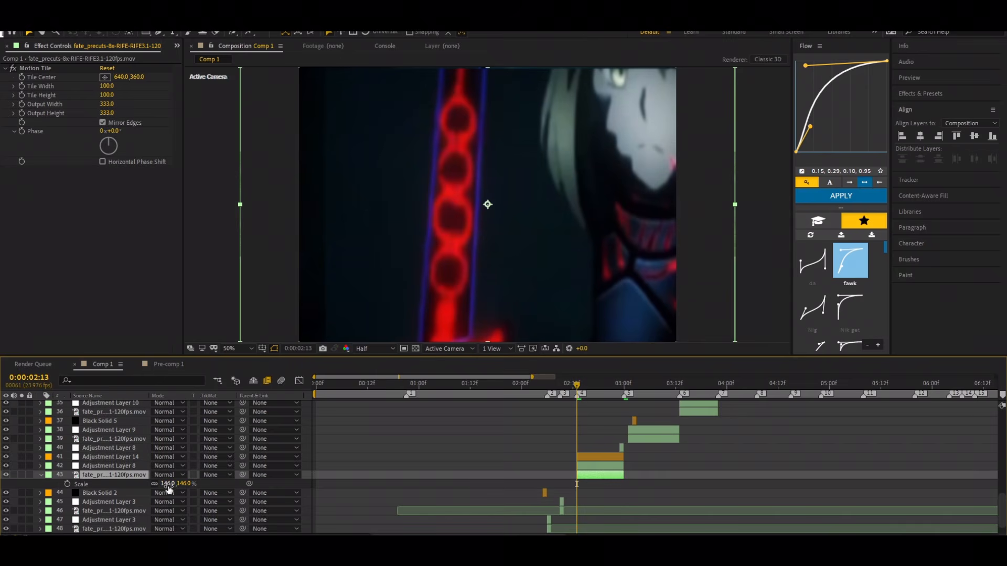
left_click_drag(169, 489, 142, 493)
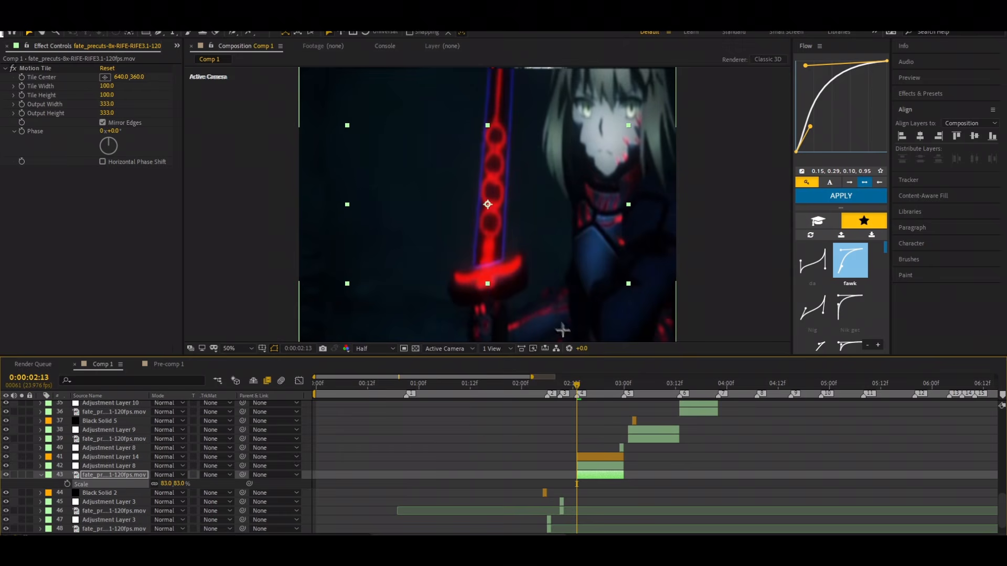
key("ctrl+z")
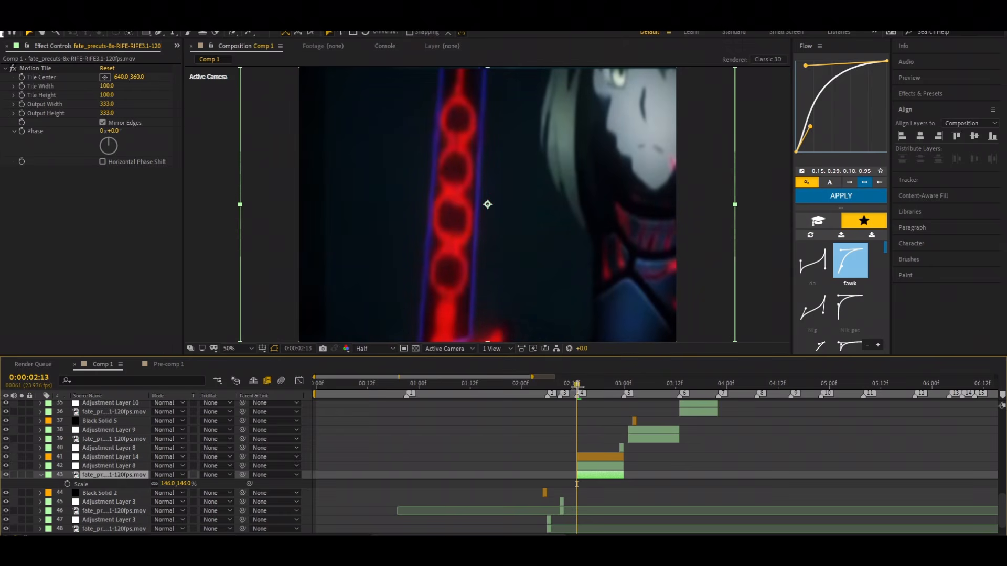
Step: Preview the scene from 0:00:02:13 and examine the Transform and S_Shake effects on Adjustment Layer 14
mouse_move(577, 384)
left_mouse_down()
mouse_move(608, 384)
mouse_move(581, 384)
mouse_move(577, 398)
left_mouse_up()
key("space")
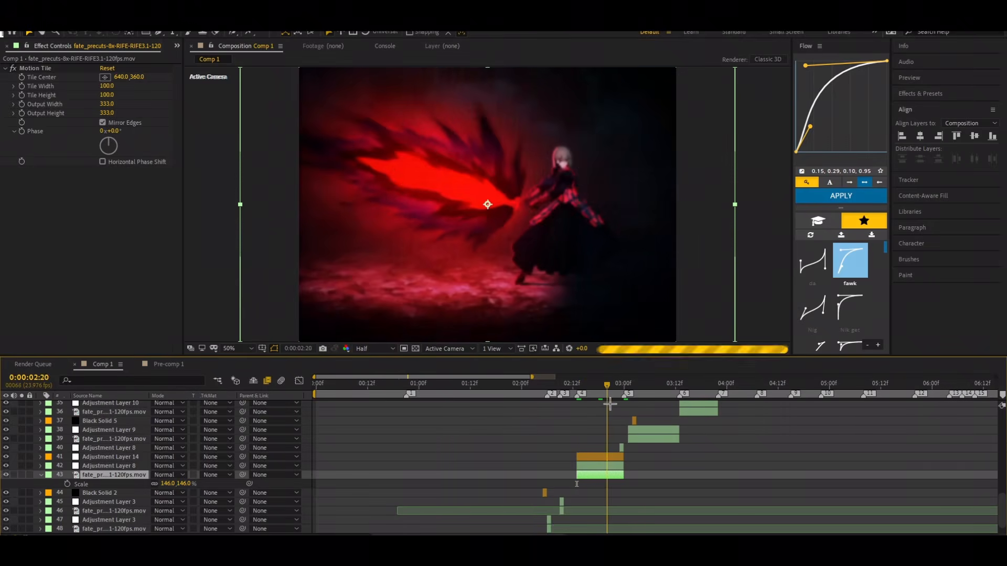
left_click(598, 458)
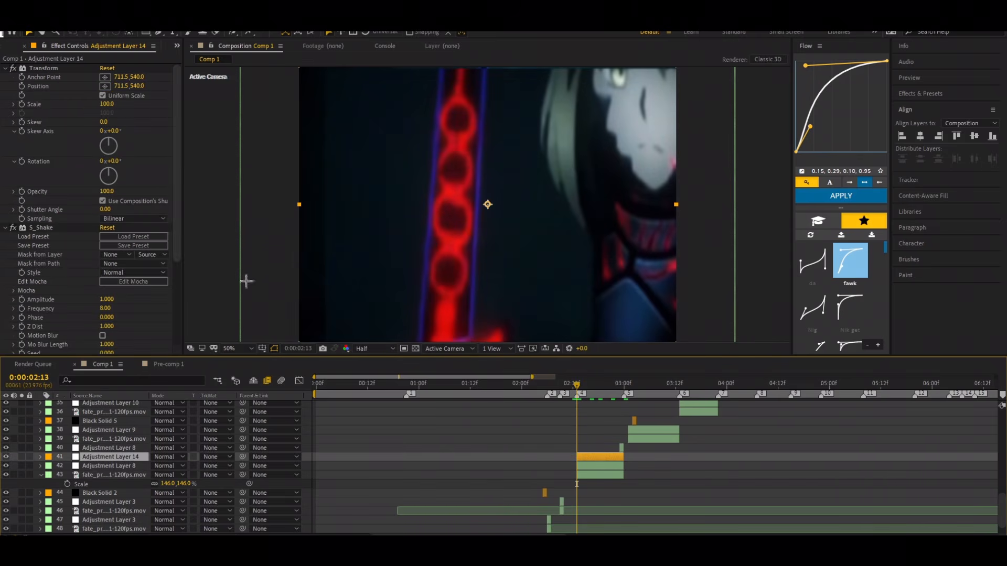
Step: Try scaling the clip beneath Adjustment Layer 8 down to 78% to examine how Motion Tile fills its edges
left_click(600, 475)
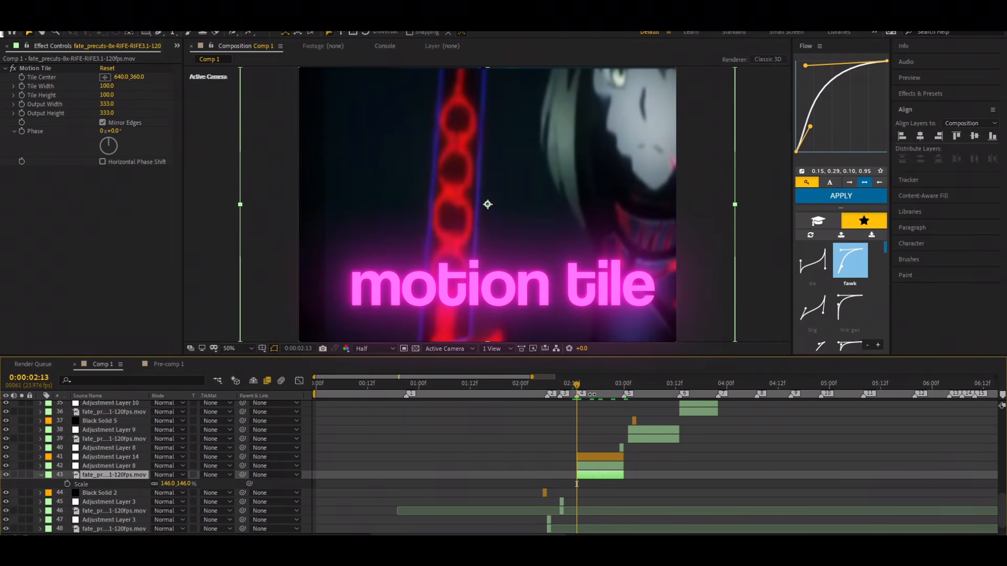
key("s")
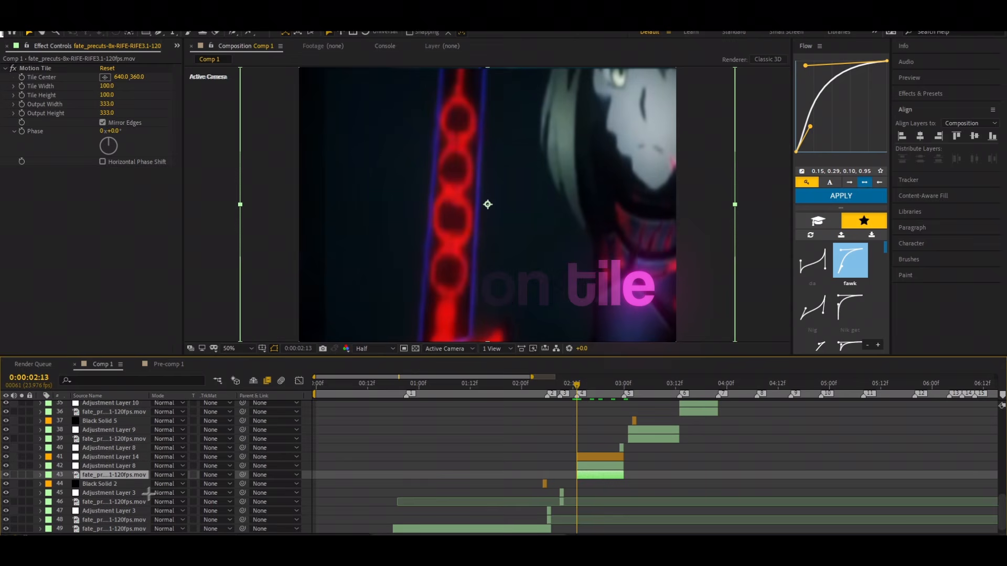
key("s")
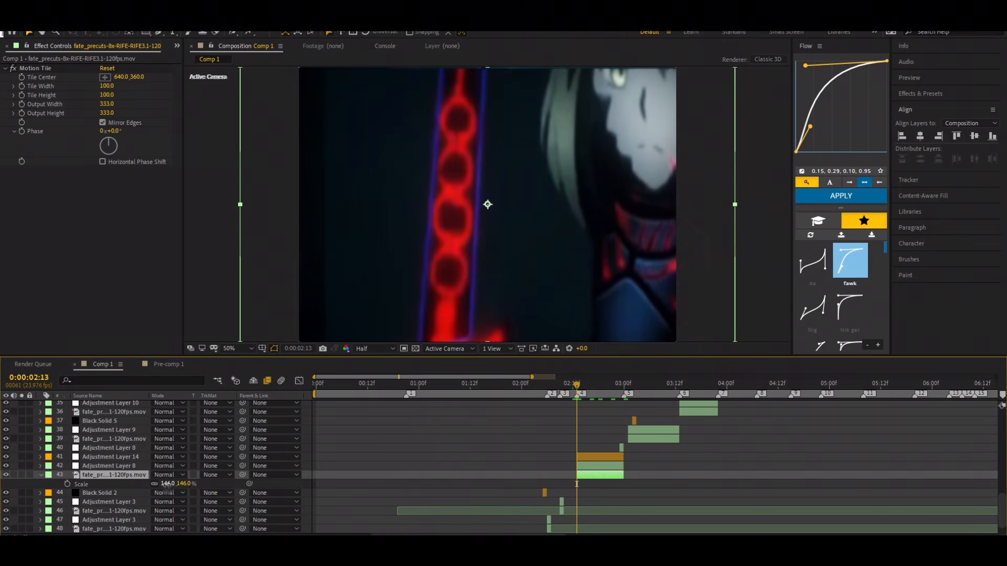
left_click_drag(167, 485, 149, 490)
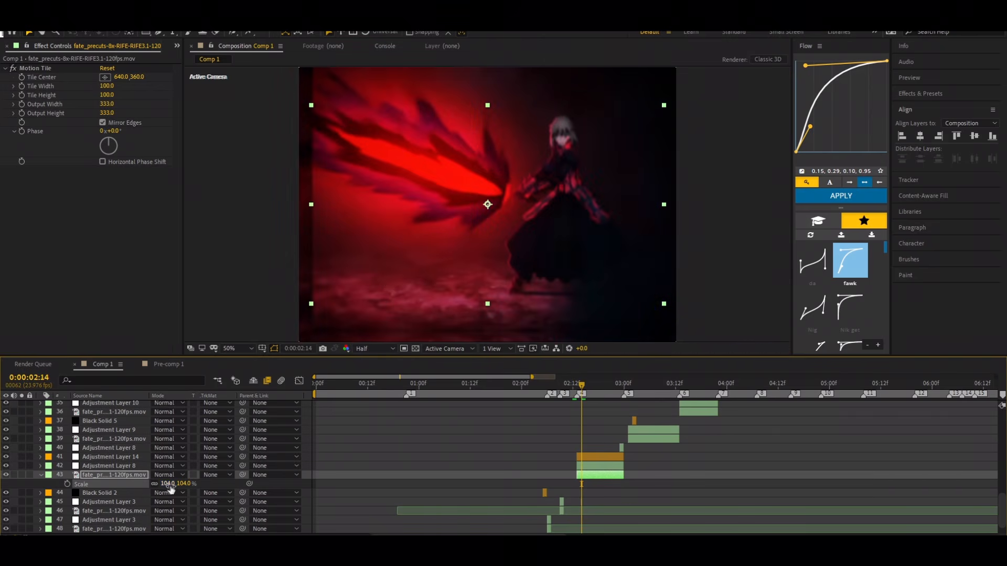
left_click_drag(171, 489, 160, 489)
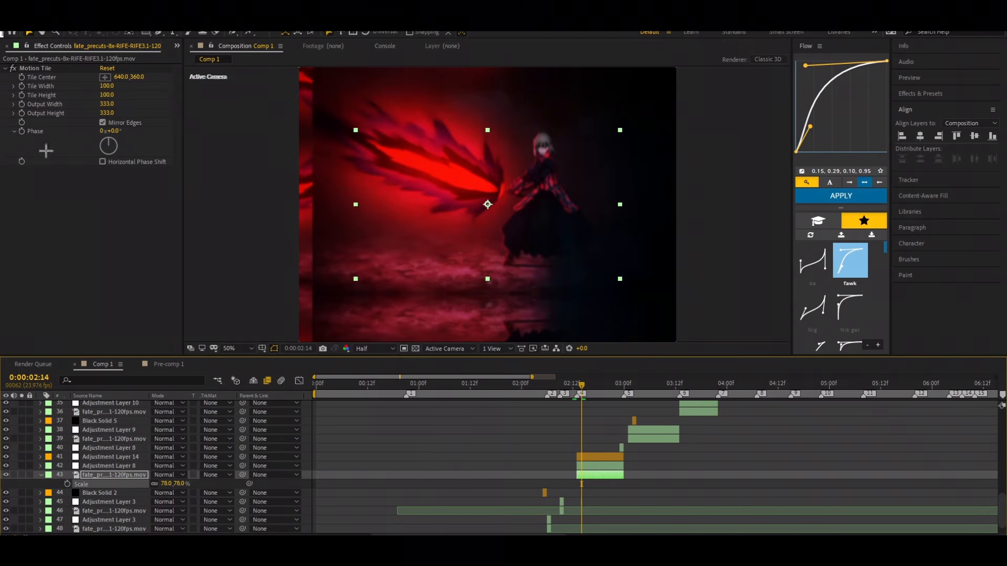
Step: Compare the scaled-down clip with Motion Tile off and on, and undo the clip's scale change
left_click(11, 67)
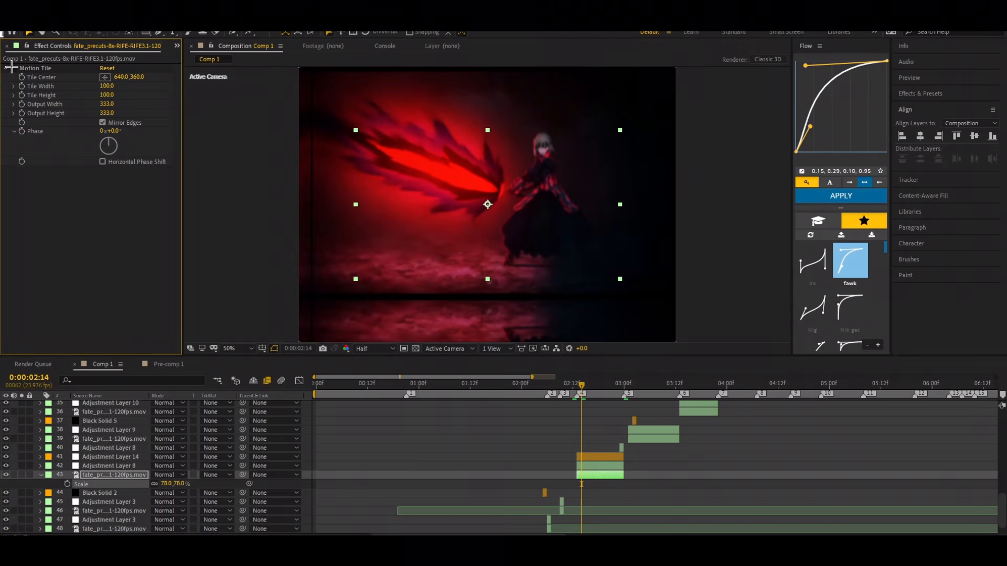
left_click(608, 464)
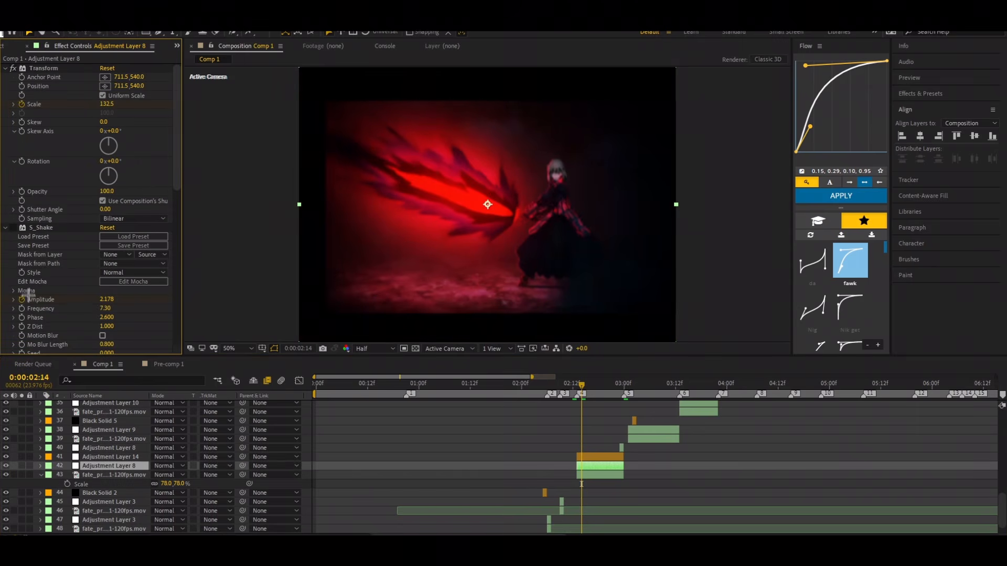
left_click(92, 475)
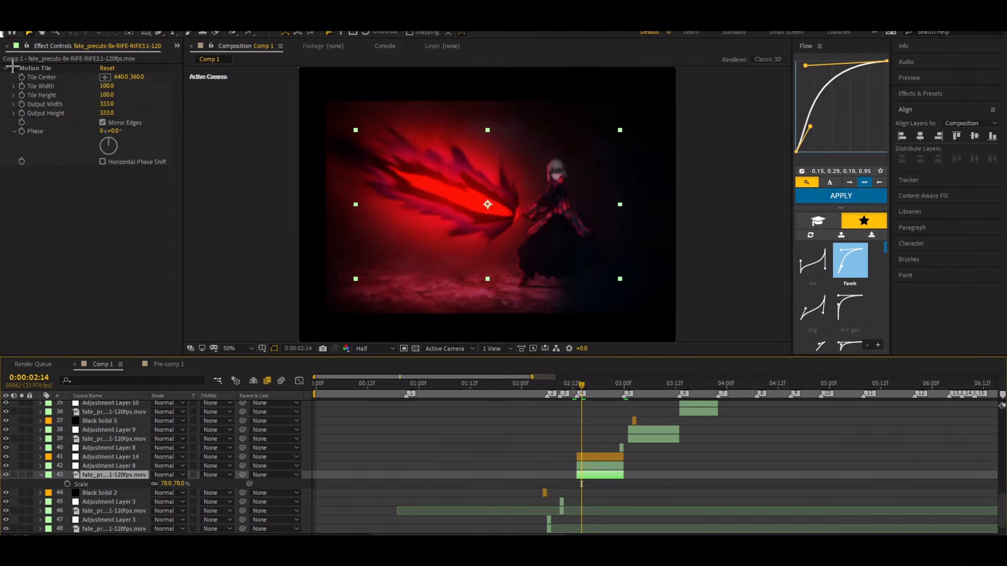
left_click(17, 68)
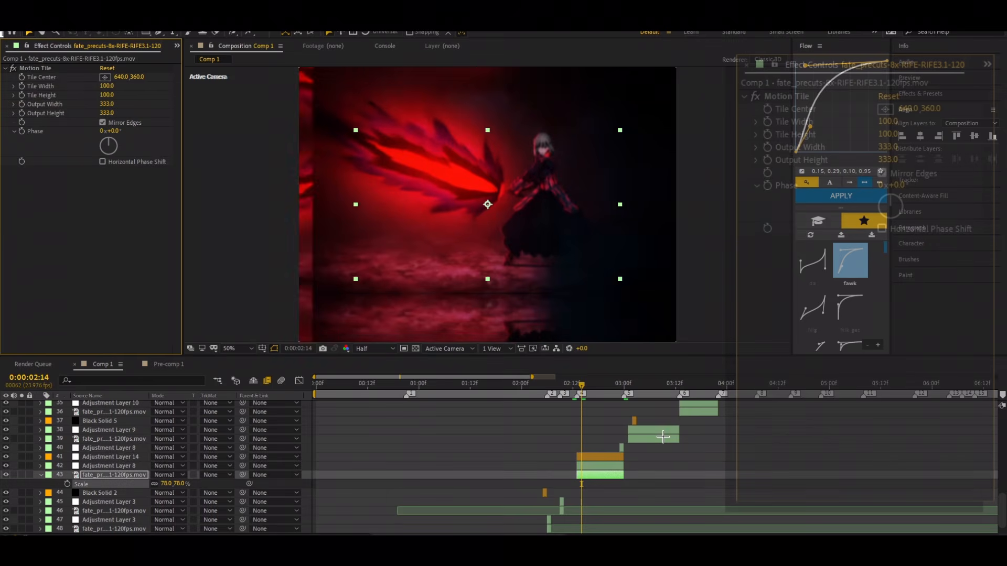
key("ctrl+z")
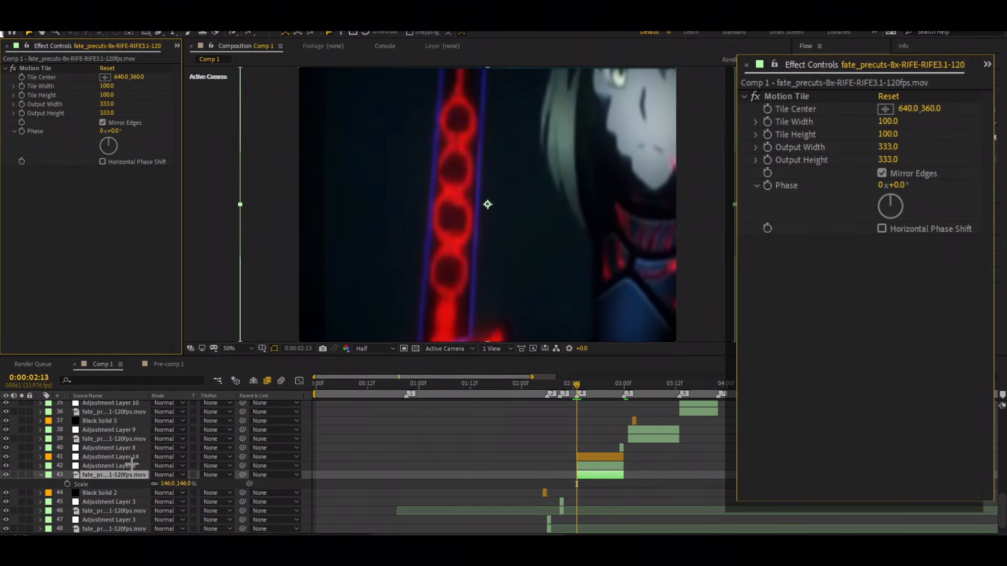
left_click(41, 475)
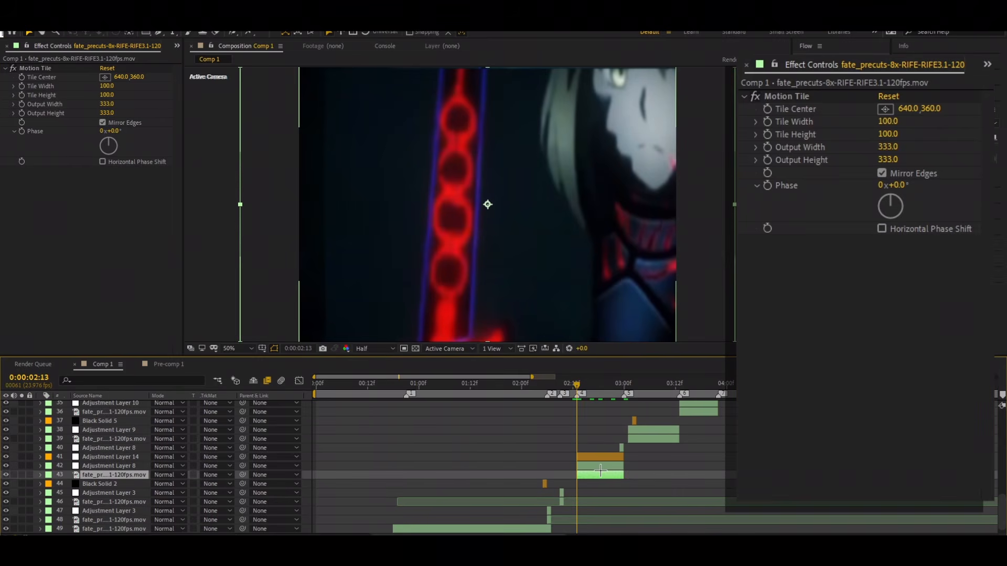
Step: Disable S_Shake on Adjustment Layer 8 and keyframe the Transform Scale at 243 at 0:00:02:13
left_click(600, 465)
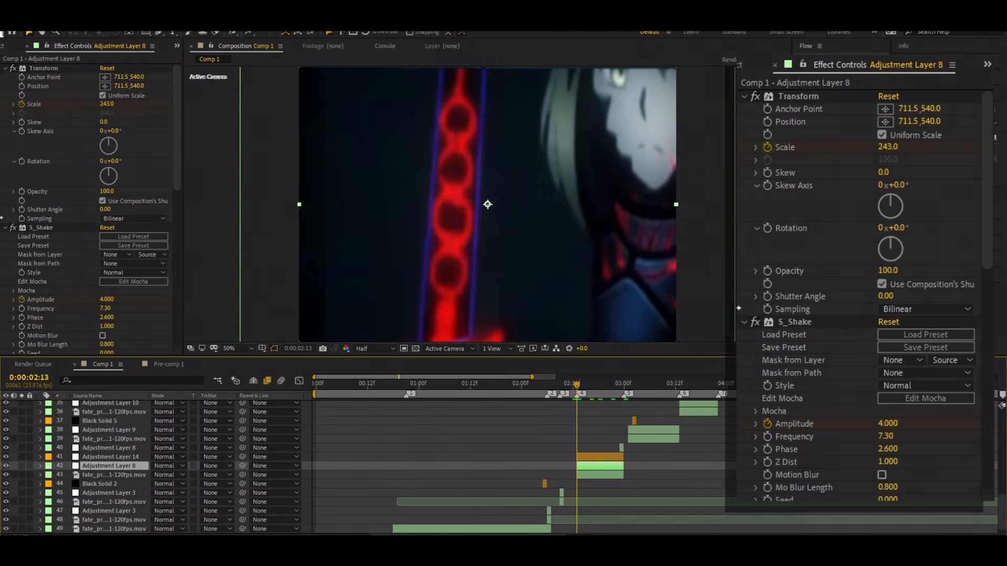
left_click(13, 229)
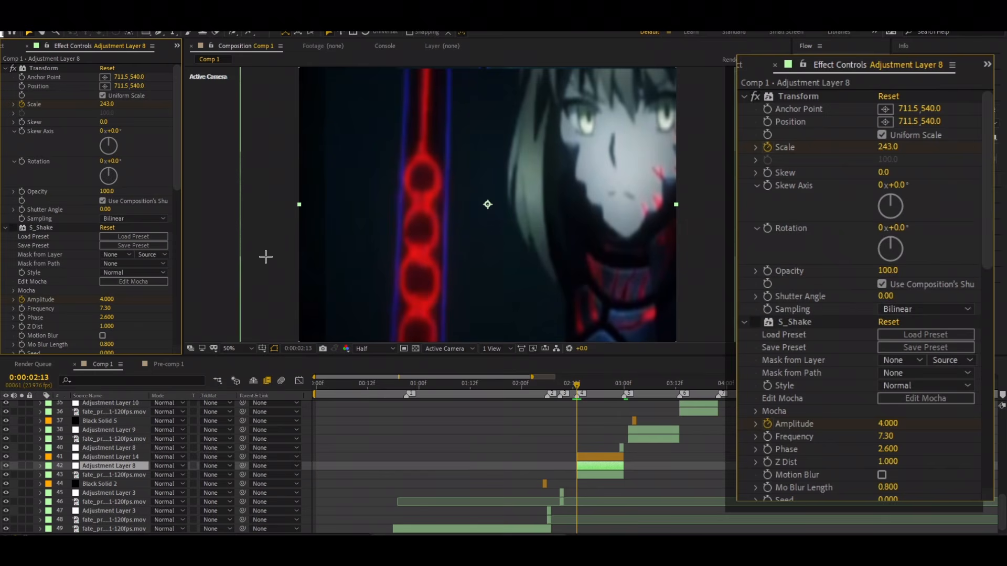
left_click(21, 104)
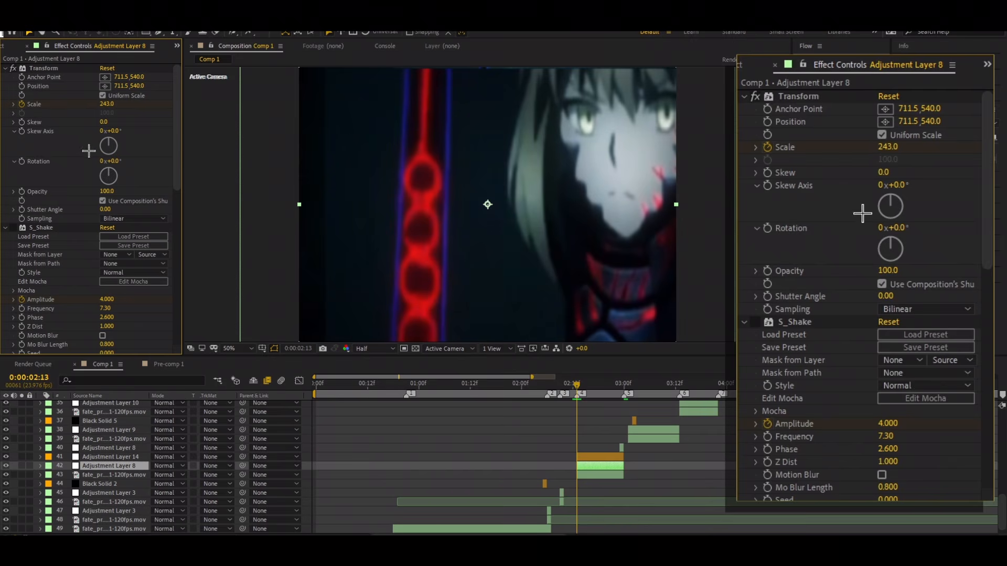
left_click(23, 106)
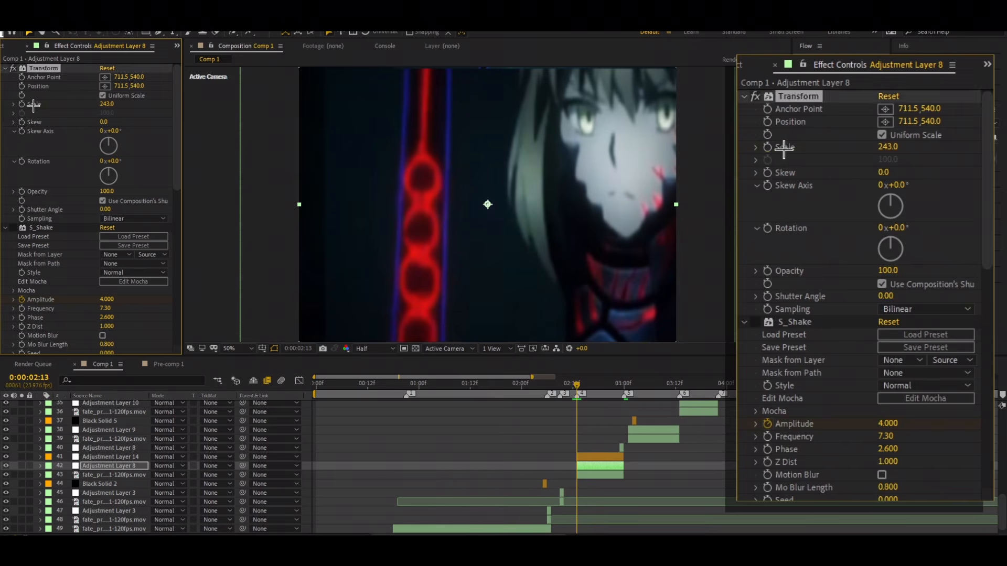
left_click(22, 105)
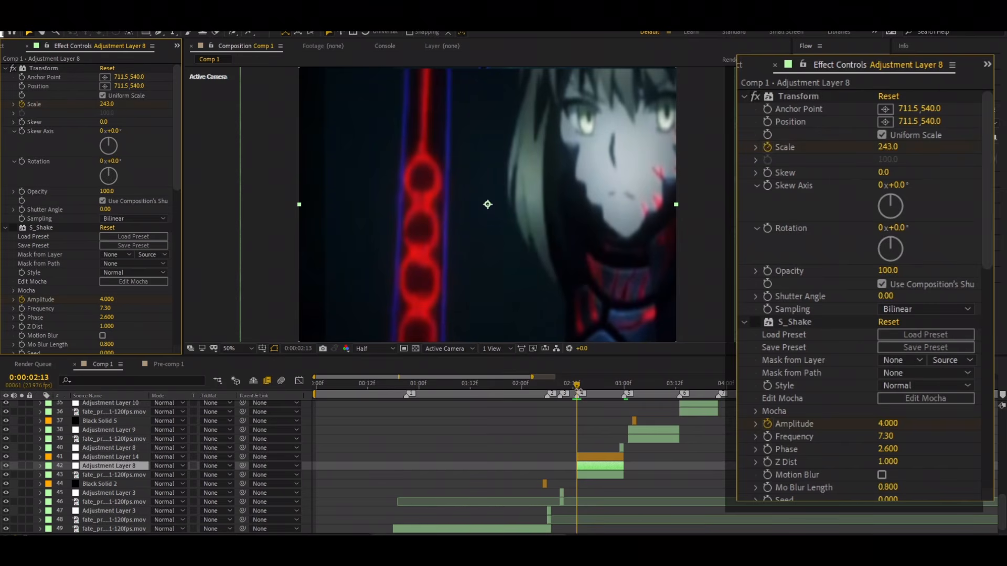
Step: Keyframe Adjustment Layer 8's Transform Scale at 100 at 0:00:02:23 and reveal the layer's keyframed properties
left_click_drag(576, 384, 619, 411)
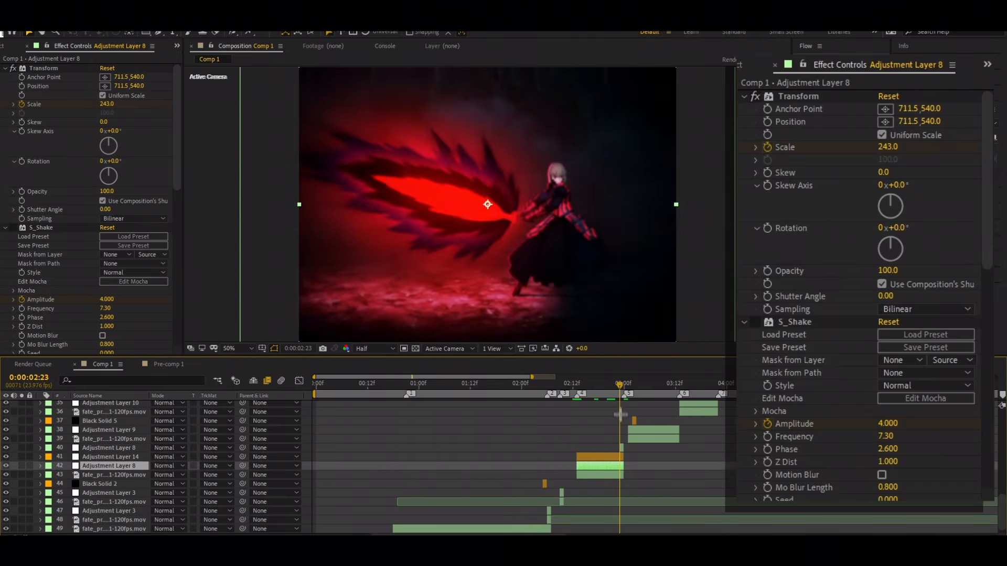
left_click_drag(106, 104, 78, 108)
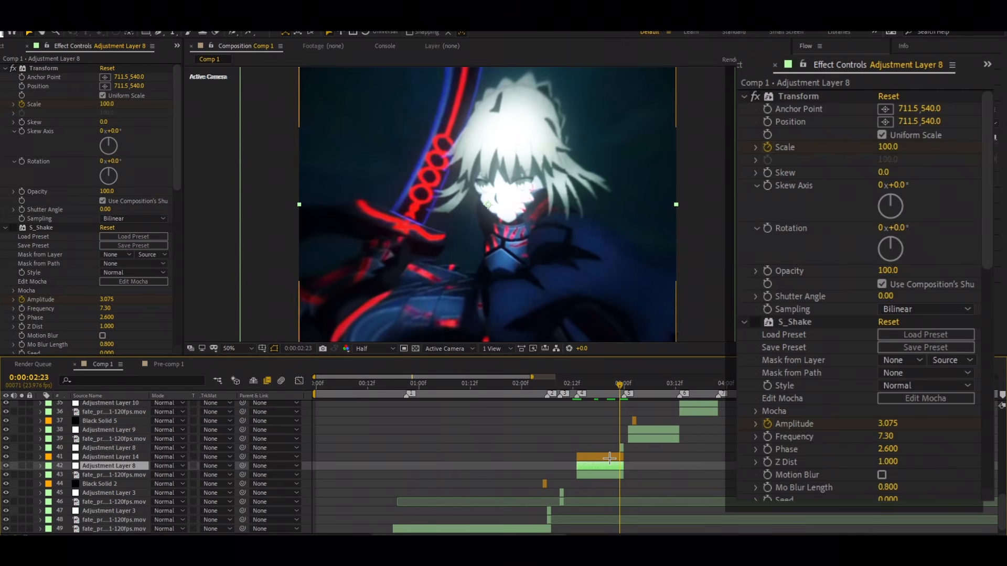
key("u")
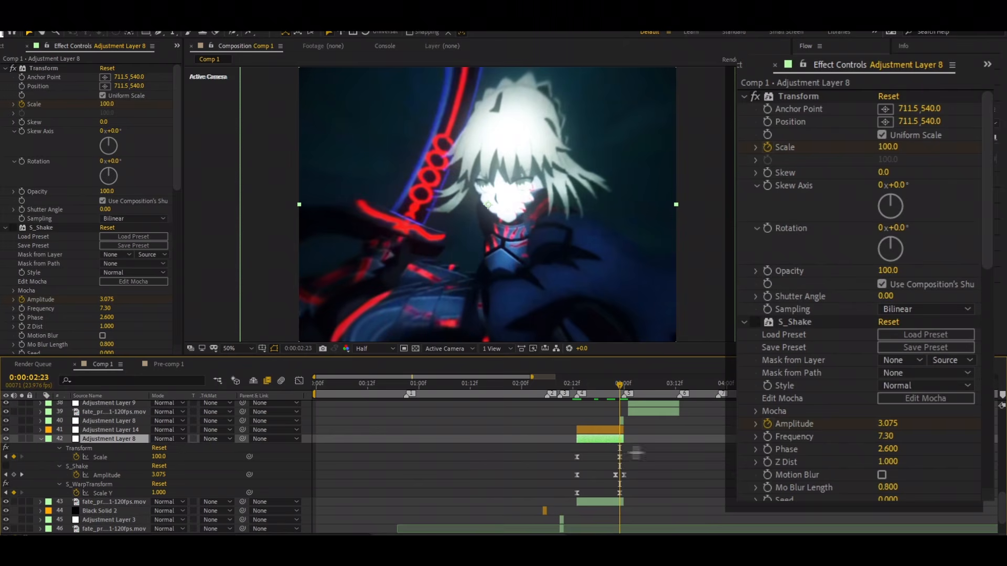
key("u")
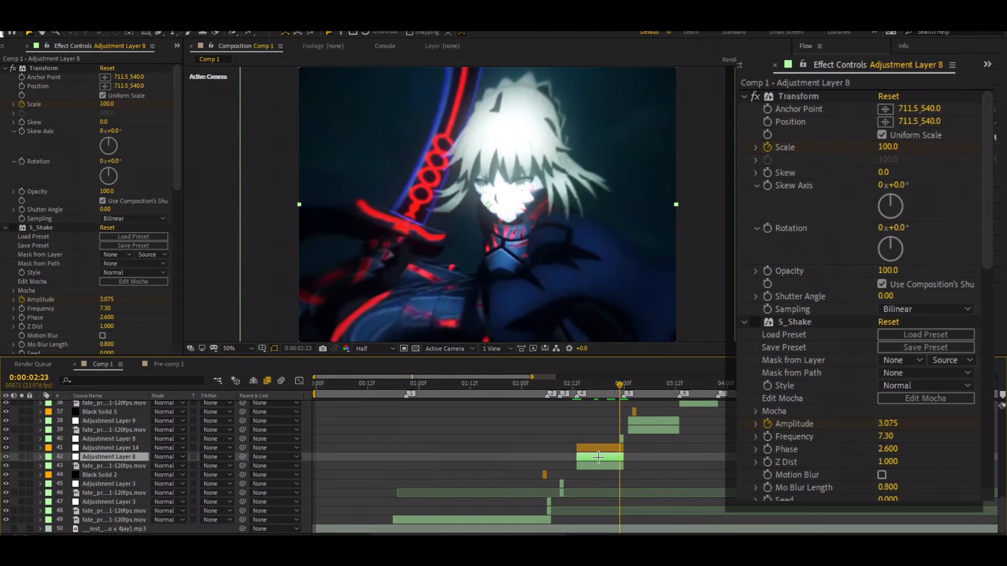
key("u")
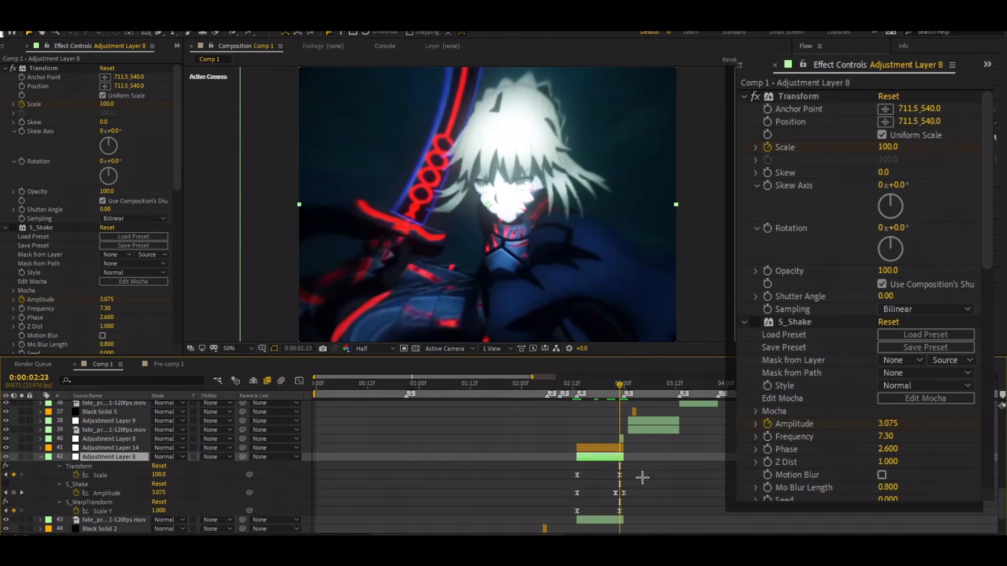
Step: Inspect the Transform Scale keyframes in the value graph and choose the "ada" easing preset in Flow
left_click(112, 475)
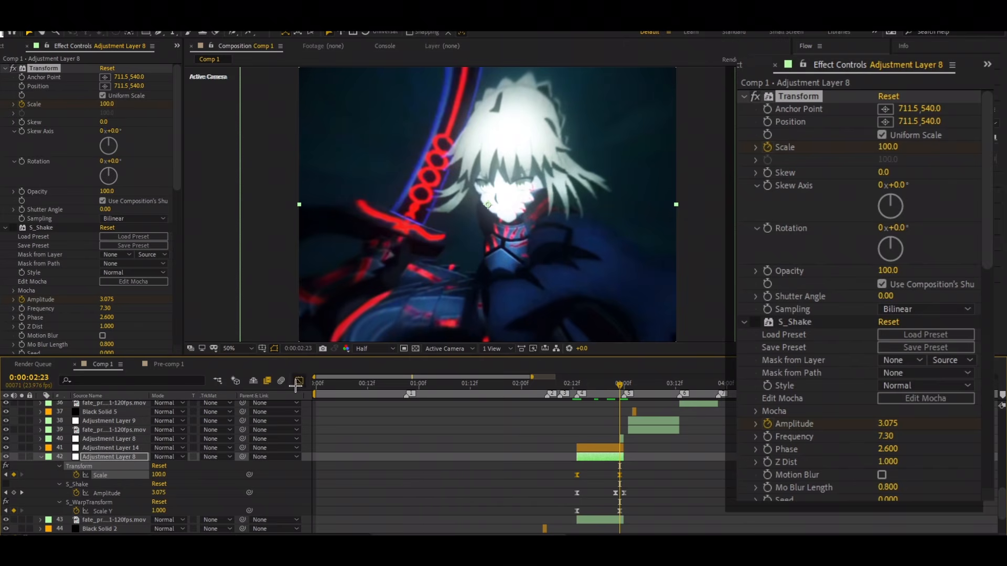
left_click(297, 382)
right_click(563, 465)
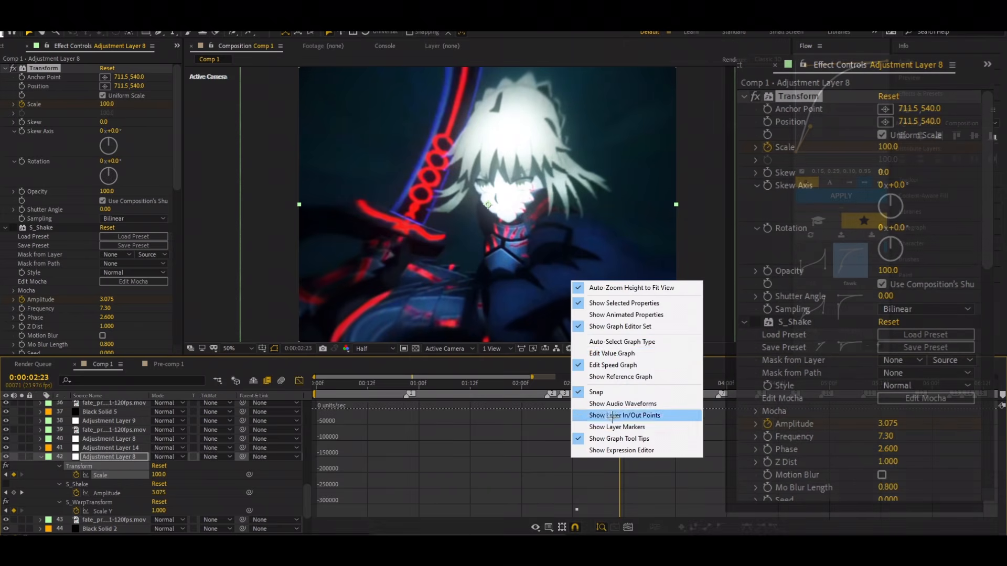
left_click(624, 353)
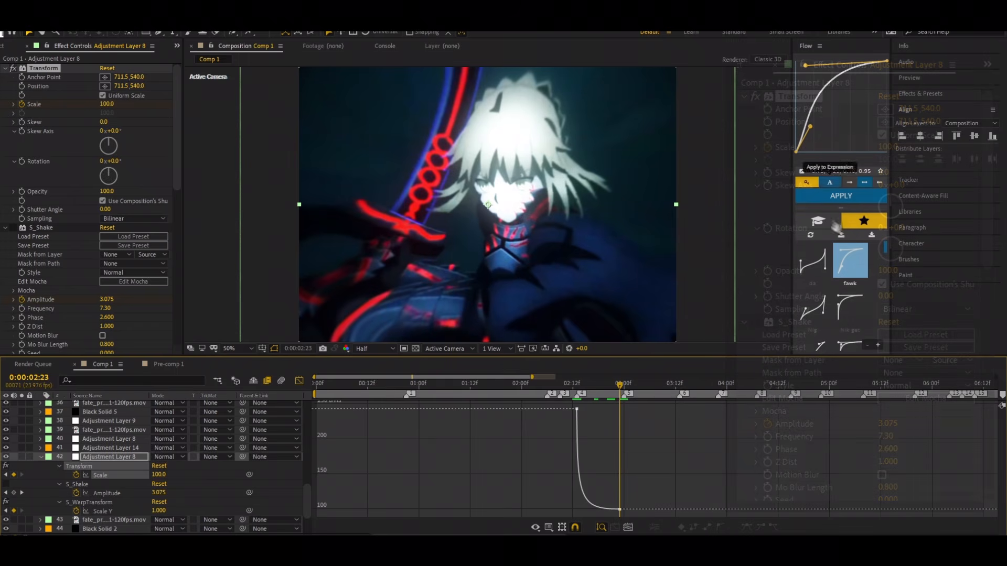
mouse_move(577, 409)
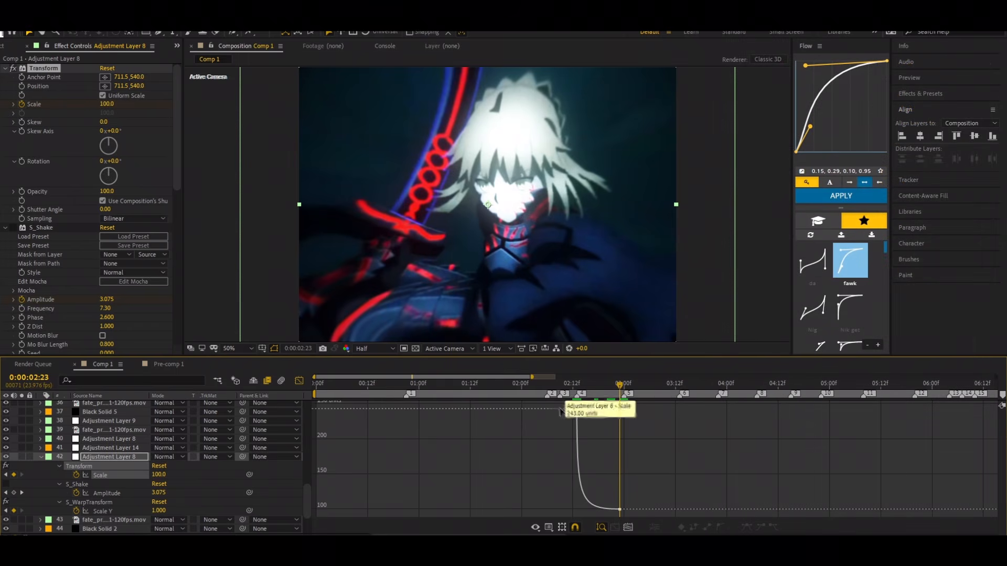
left_click(577, 409)
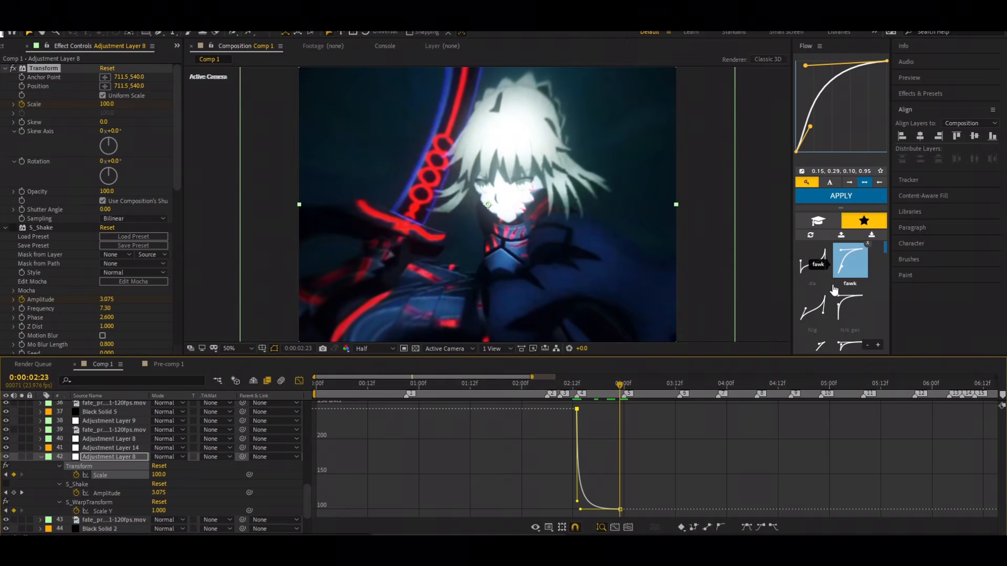
scroll(832, 288, "down", 2)
left_click(818, 296)
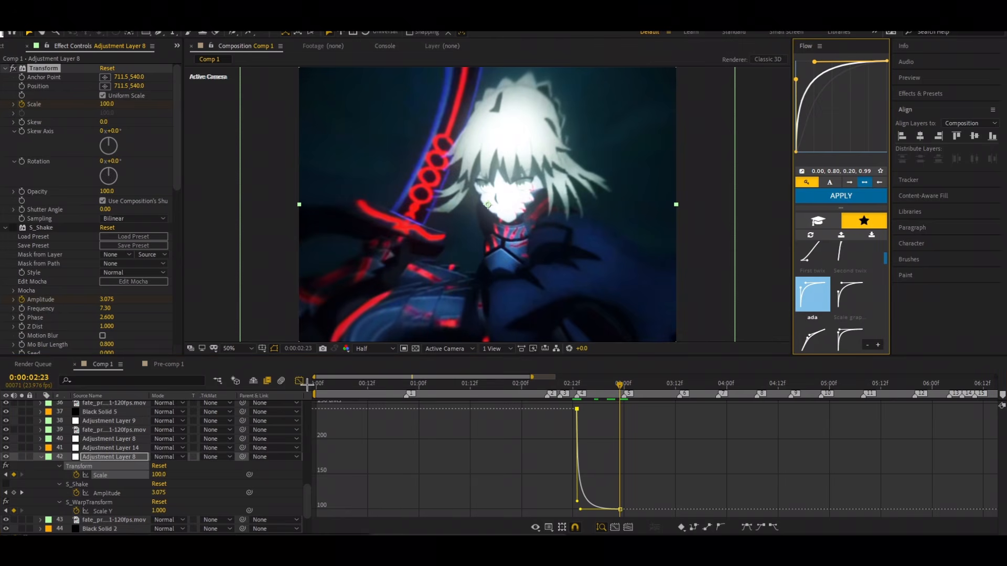
left_click(299, 382)
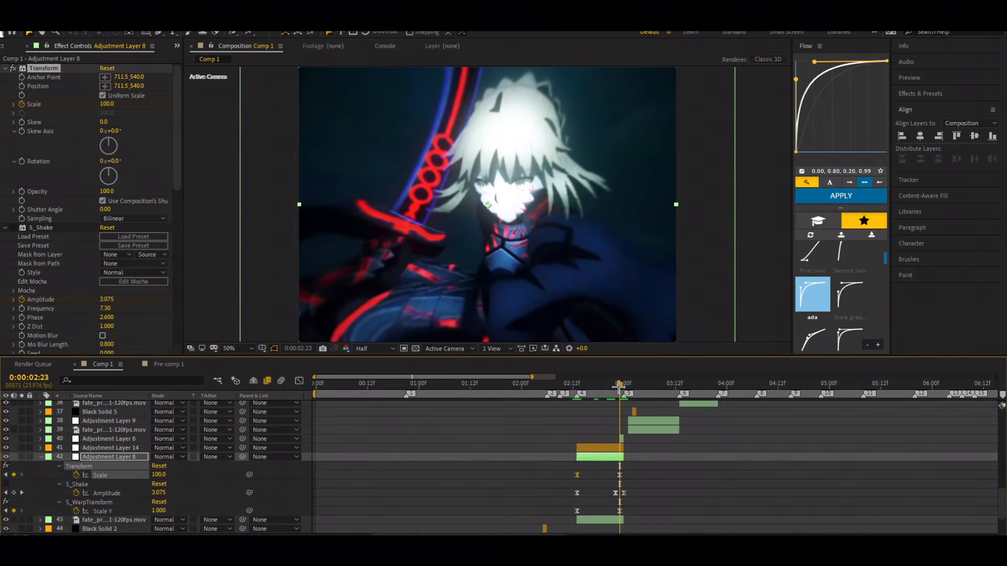
Step: Preview Adjustment Layer 8's scale animation from 0:00:02:13 and check the frame at 0:00:02:17
left_click_drag(618, 386, 576, 386)
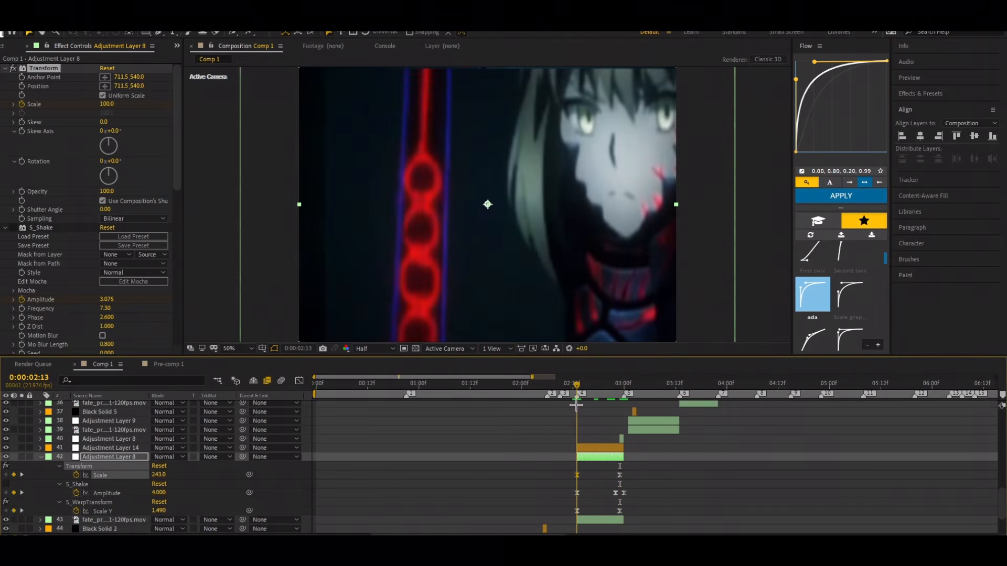
key("space")
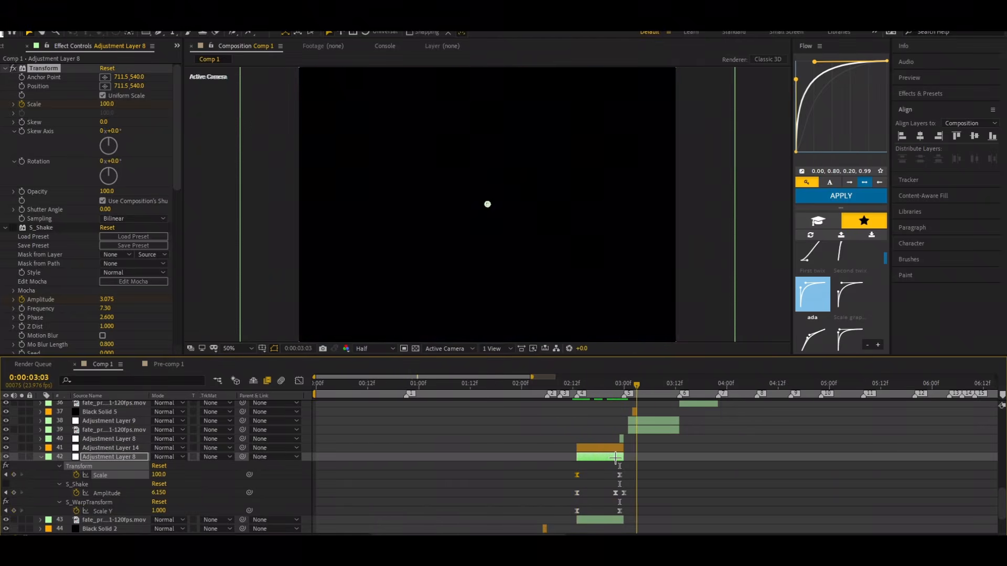
left_click_drag(615, 458, 592, 466)
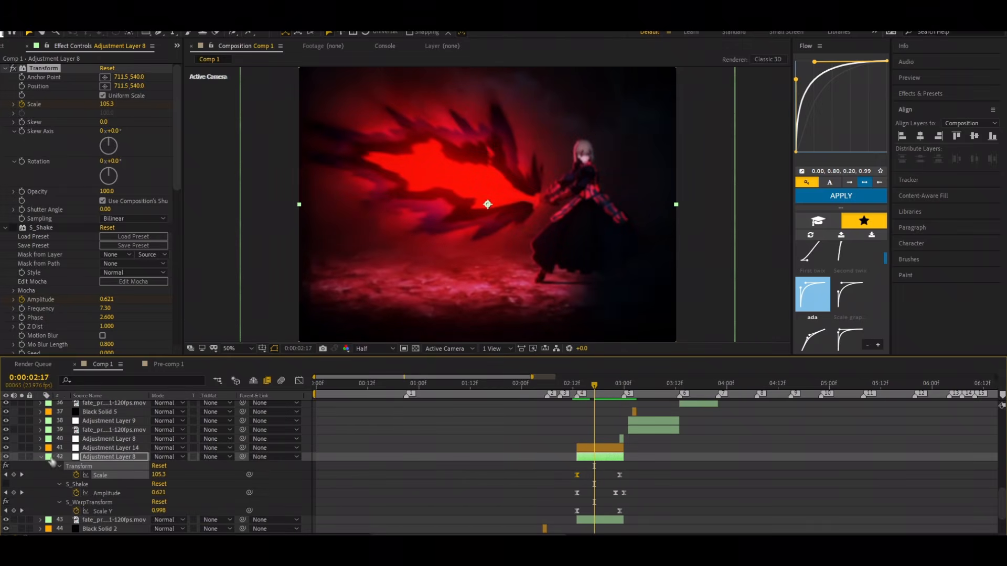
Step: Re-enable S_Shake on Adjustment Layer 8 at the layer's first frame and examine its shake settings
left_click(41, 457)
key("i")
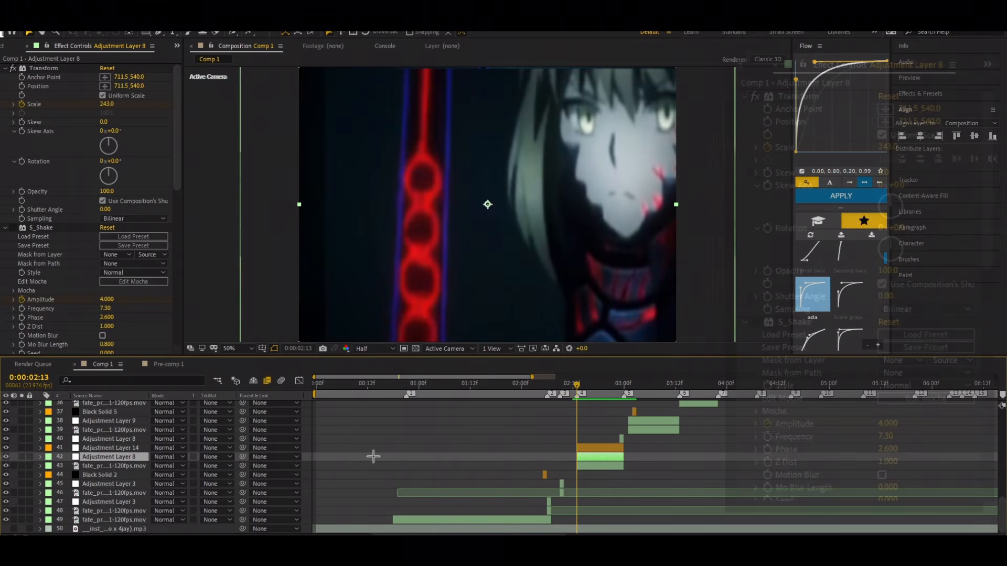
left_click(14, 228)
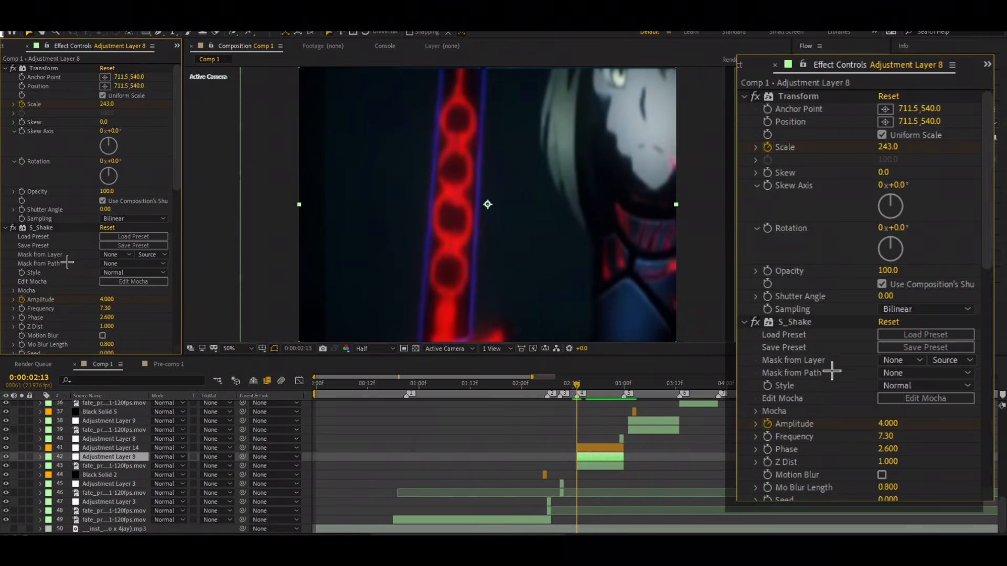
scroll(67, 259, "down", 2)
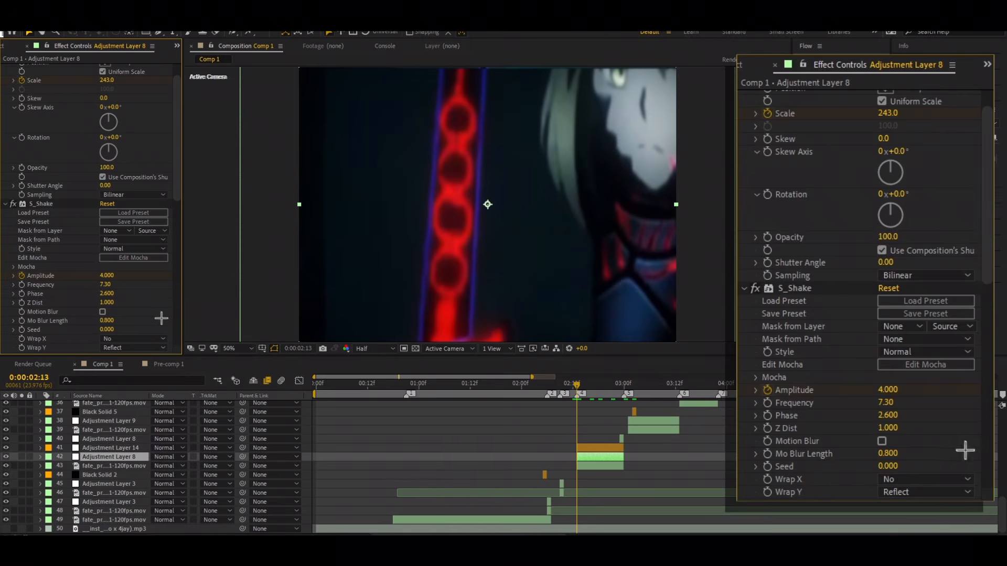
scroll(158, 316, "down", 2)
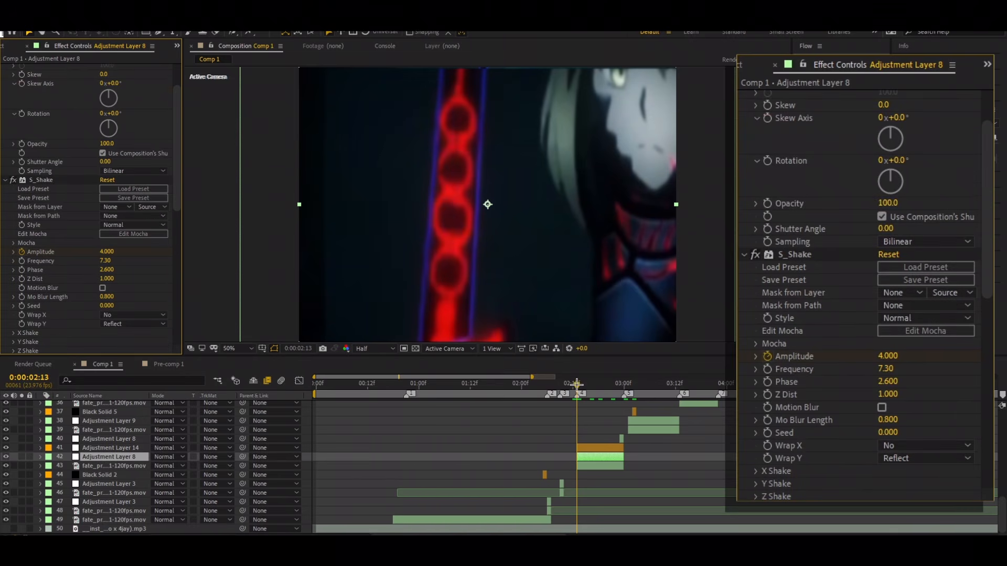
Step: Expand the X, Y, Z and Tilt Shake groups of S_Shake on Adjustment Layer 8 and examine their settings
left_click(767, 357)
scroll(87, 211, "down", 2)
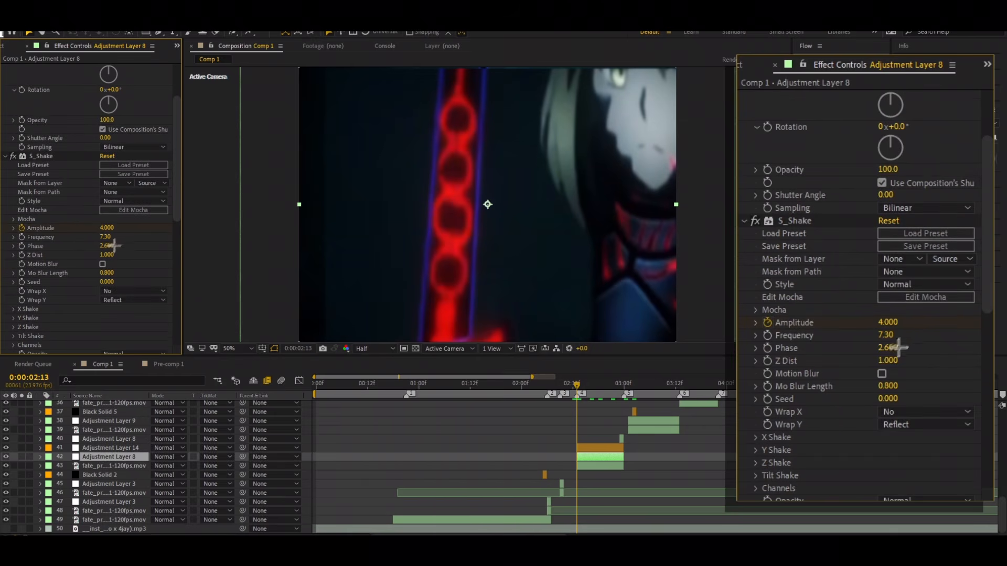
scroll(136, 236, "down", 4)
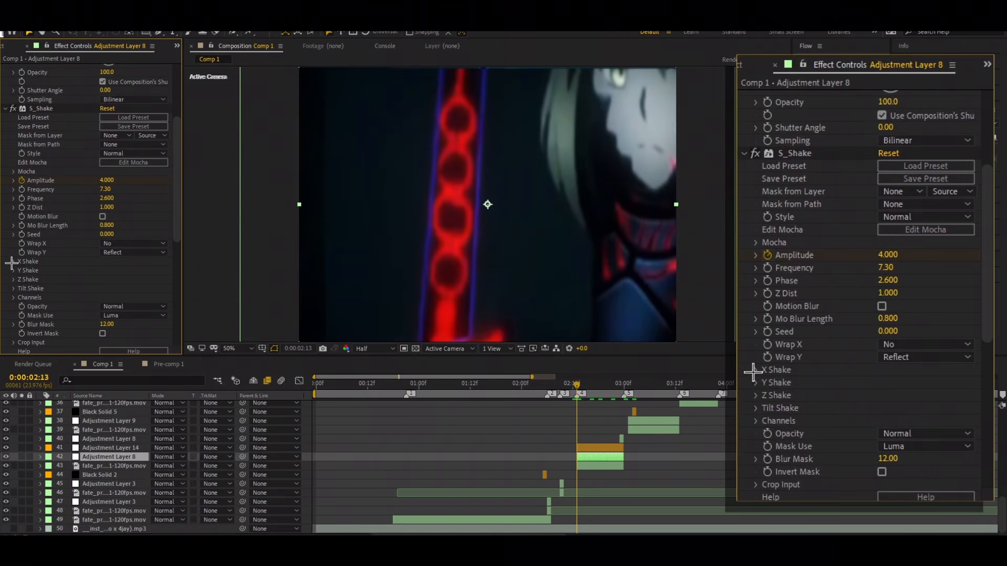
left_click(14, 262)
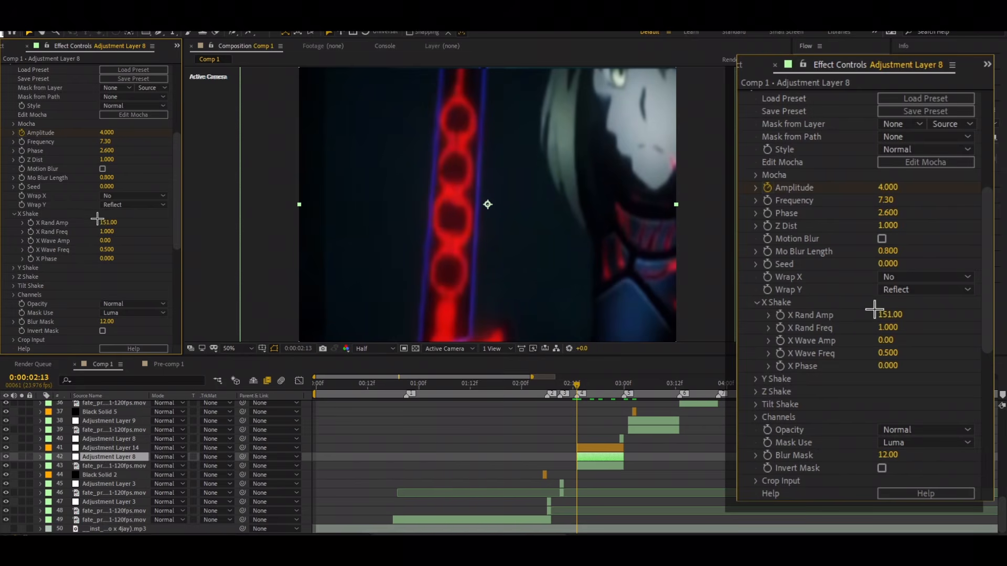
left_click(13, 268)
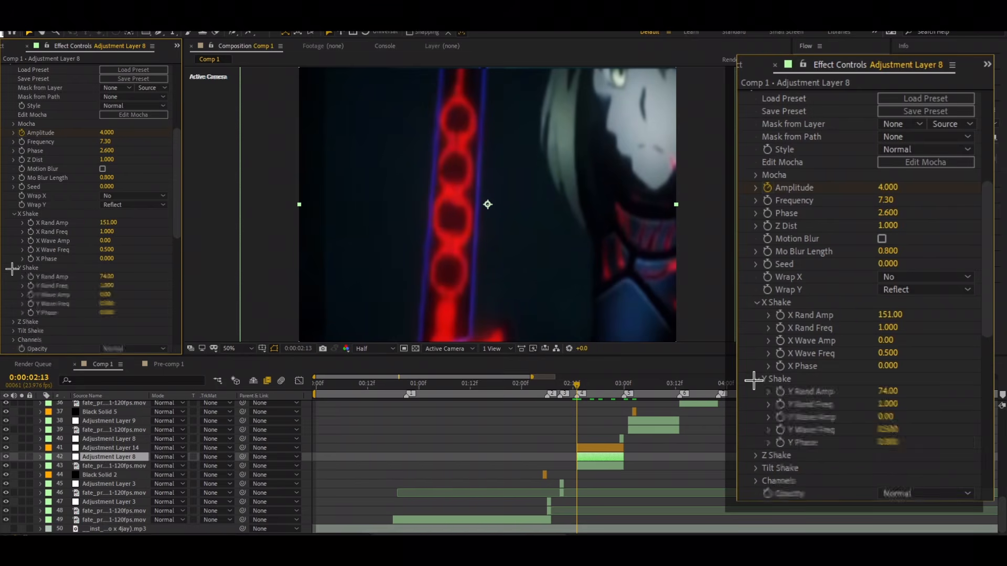
scroll(49, 202, "down", 2)
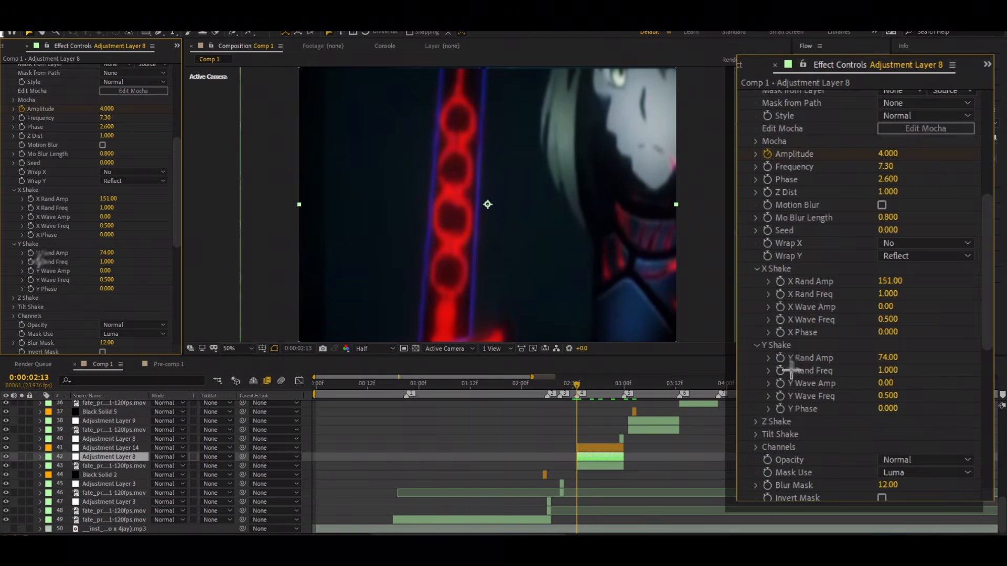
left_click(13, 298)
scroll(52, 221, "down", 2)
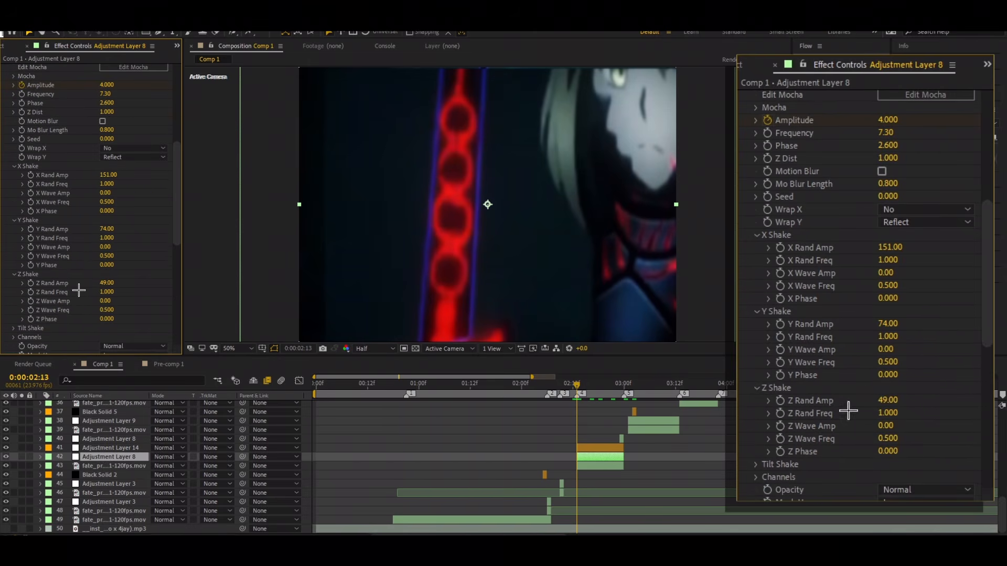
scroll(60, 273, "down", 4)
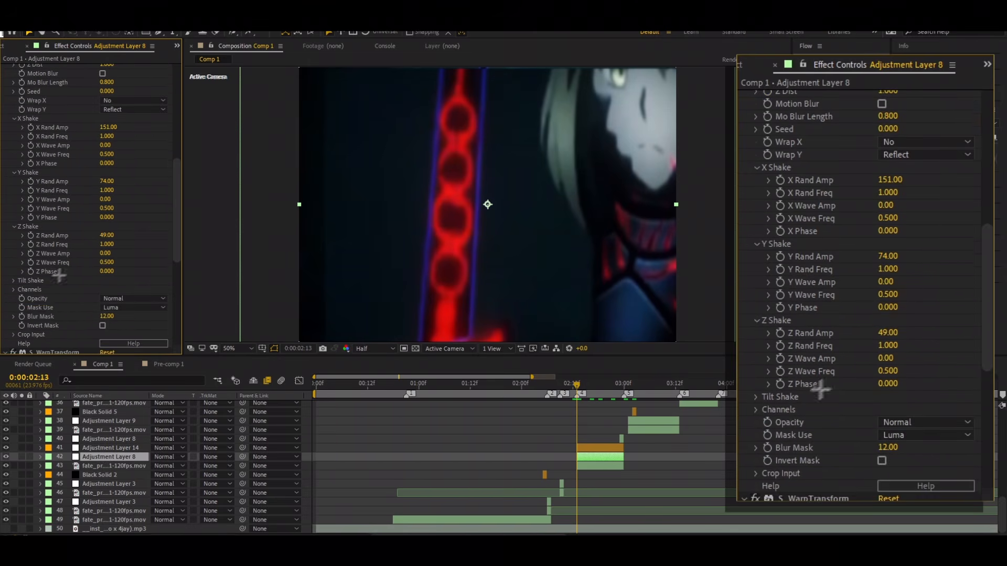
left_click(12, 281)
scroll(63, 283, "down", 2)
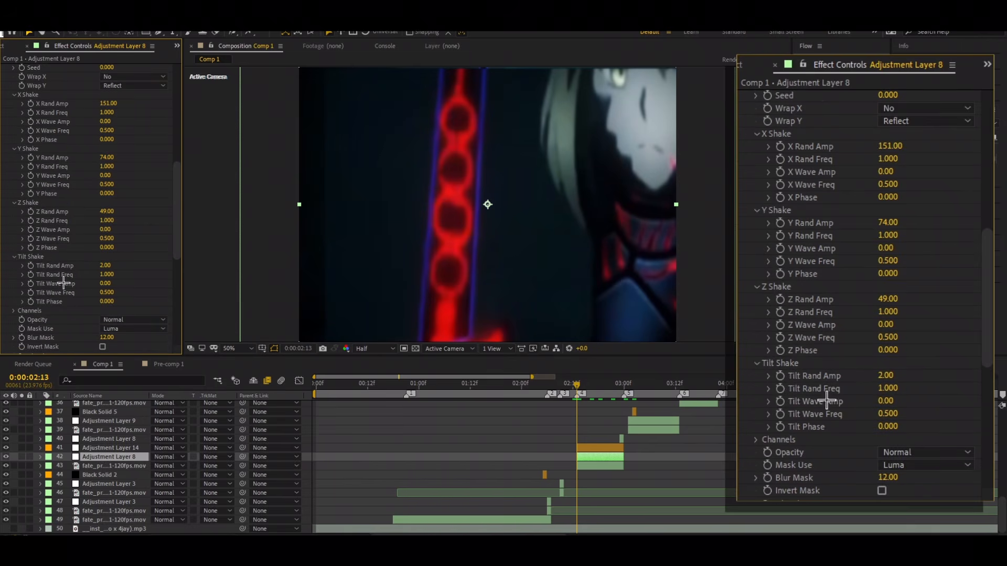
scroll(53, 286, "up", 20)
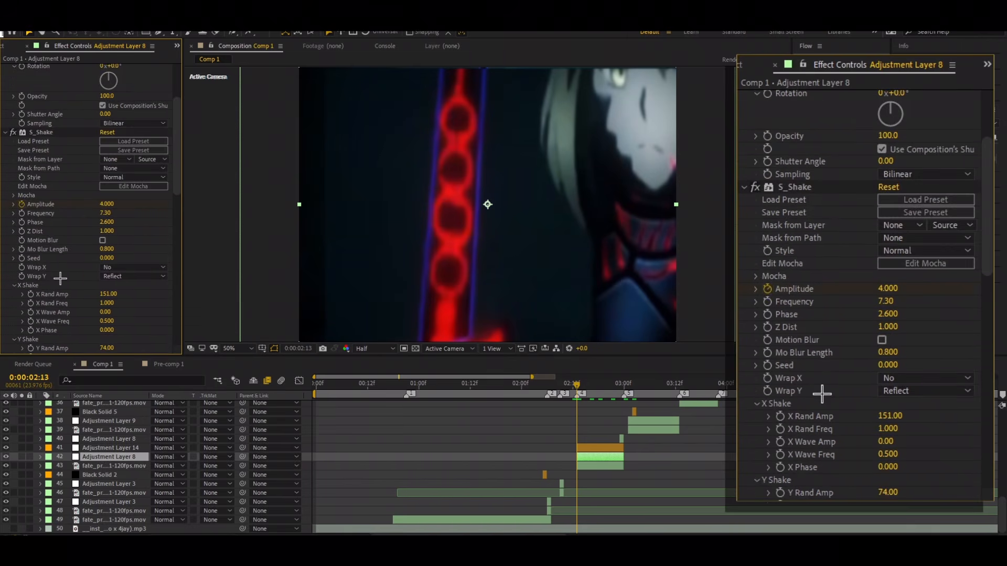
Step: Set S_Shake's Wrap X to Reflect on Adjustment Layer 8
scroll(176, 307, "down", 2)
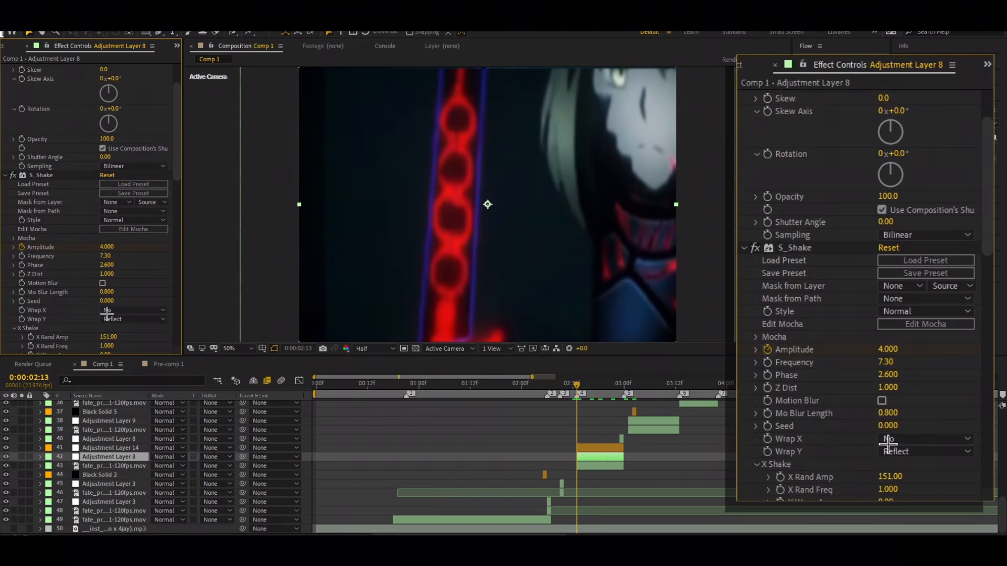
left_click(129, 311)
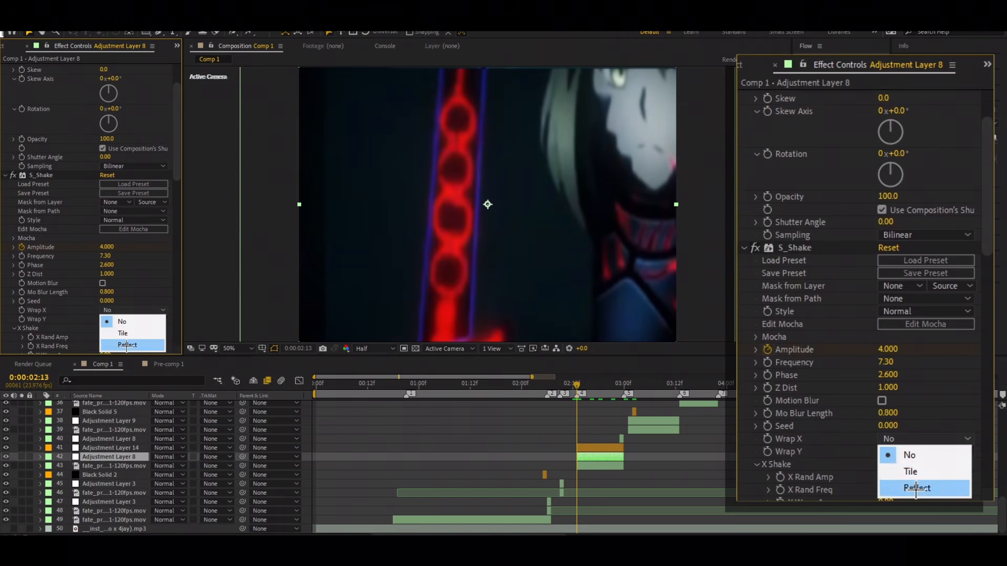
left_click(127, 344)
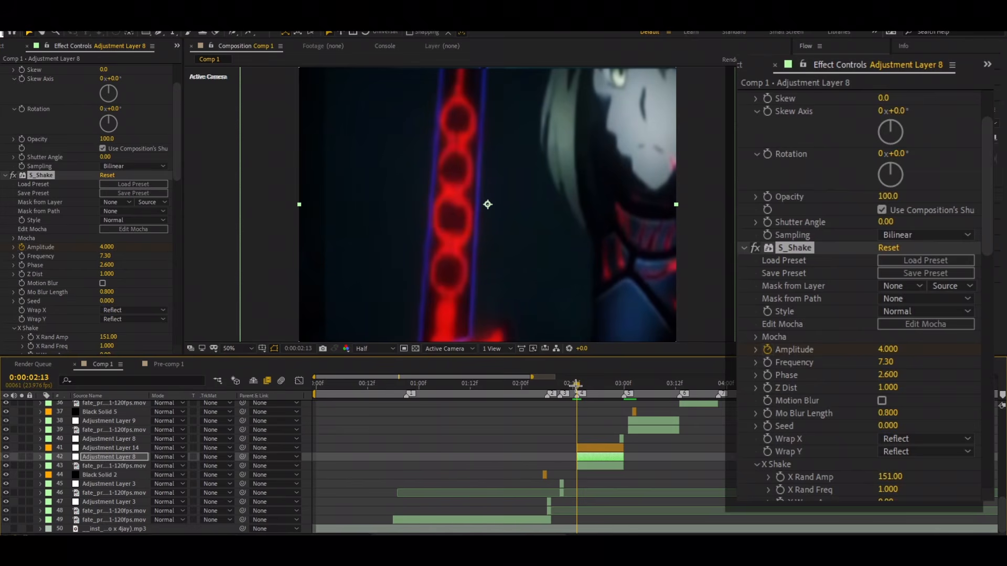
Step: Reveal Adjustment Layer 8's keyframed properties and check the shake between 0:00:02:13 and 0:00:02:23
left_click_drag(575, 385, 619, 421)
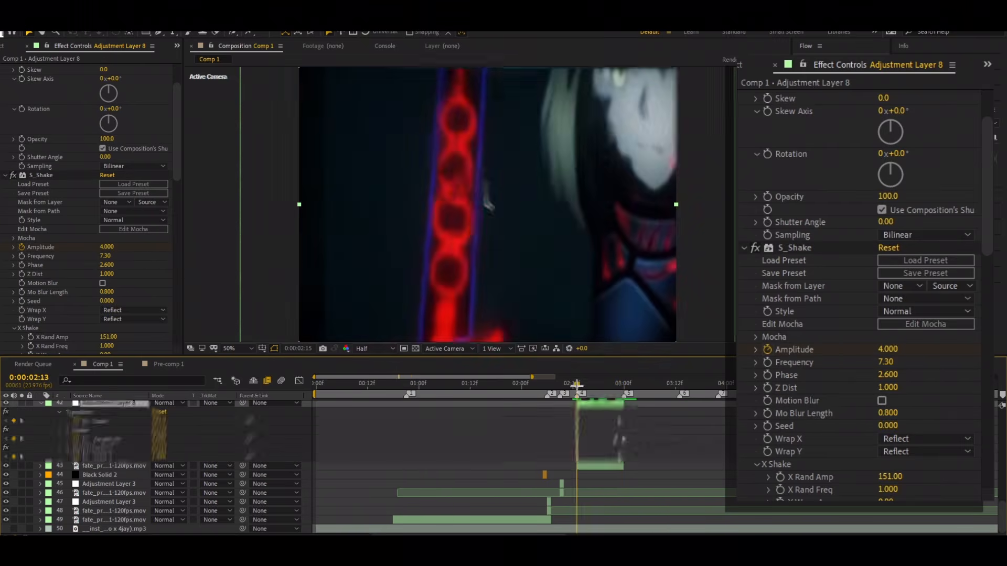
left_click_drag(577, 385, 619, 398)
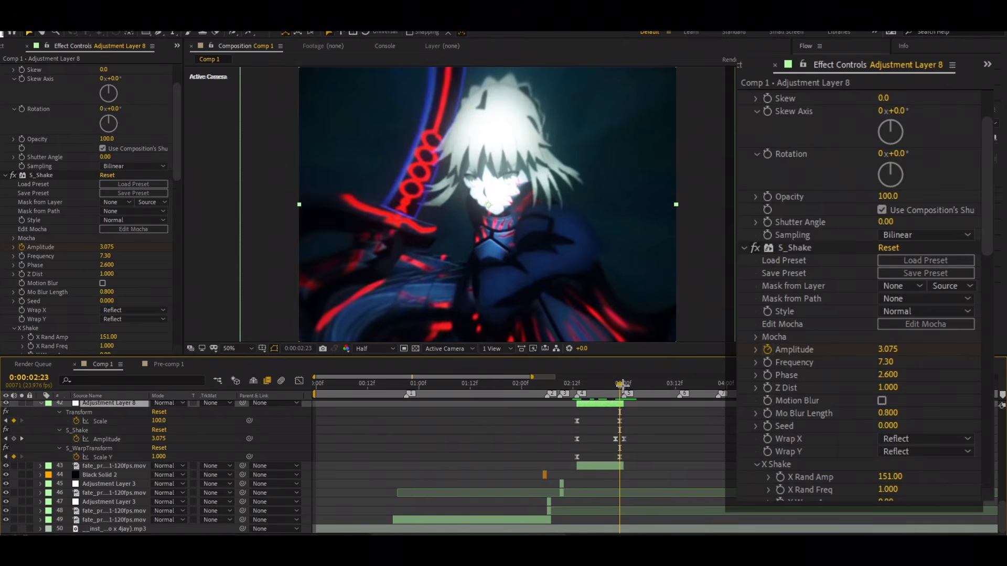
left_click_drag(619, 386, 612, 387)
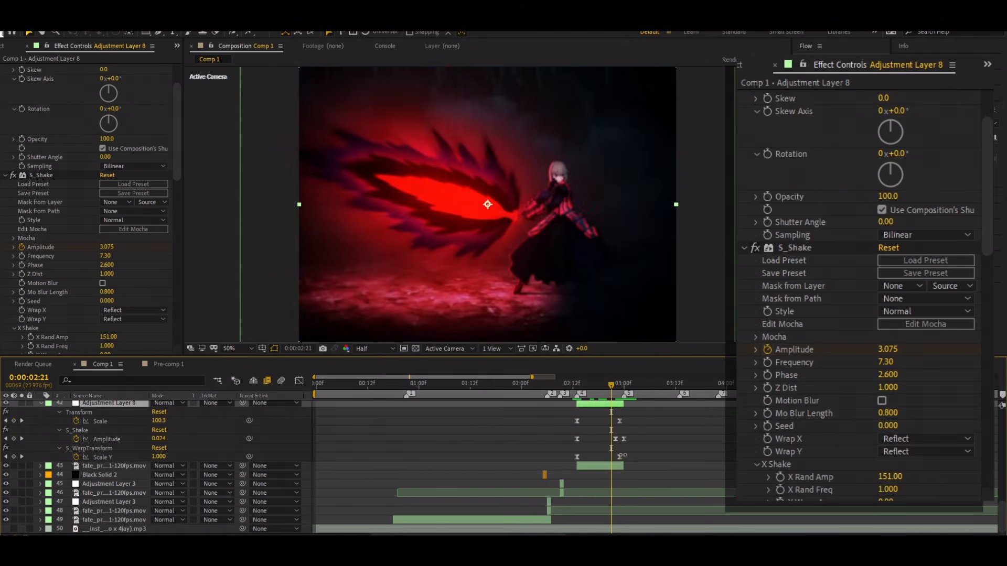
Step: Inspect the first two S_Shake Amplitude keyframes in the value graph and preview the shake from 0:00:02:12
left_click_drag(554, 437, 621, 446)
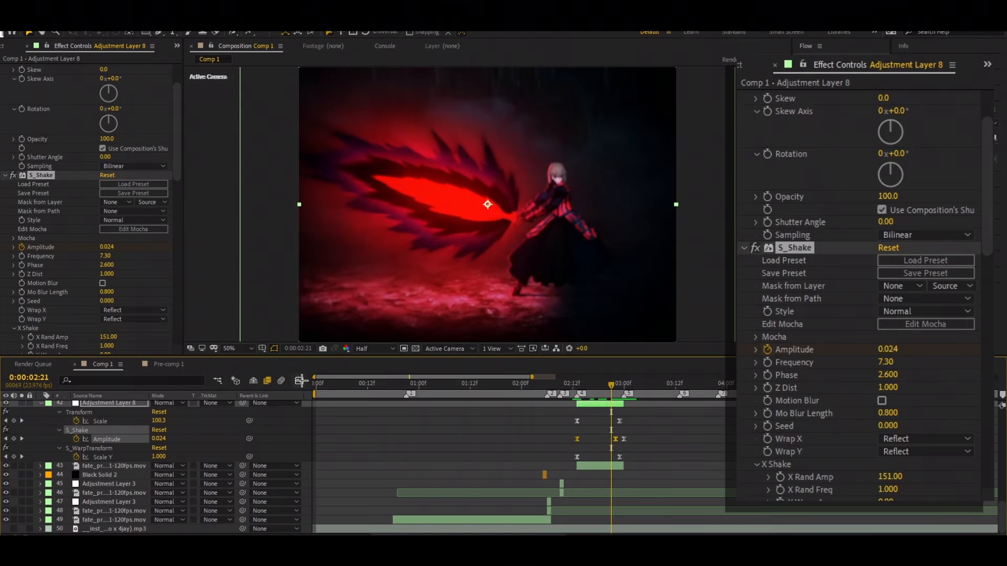
left_click(301, 381)
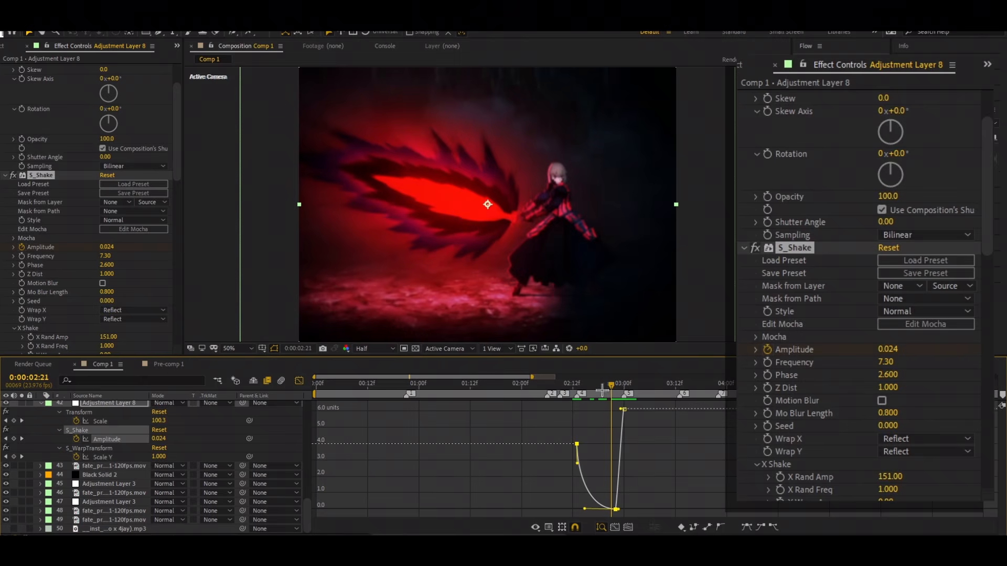
left_click_drag(602, 391, 598, 392)
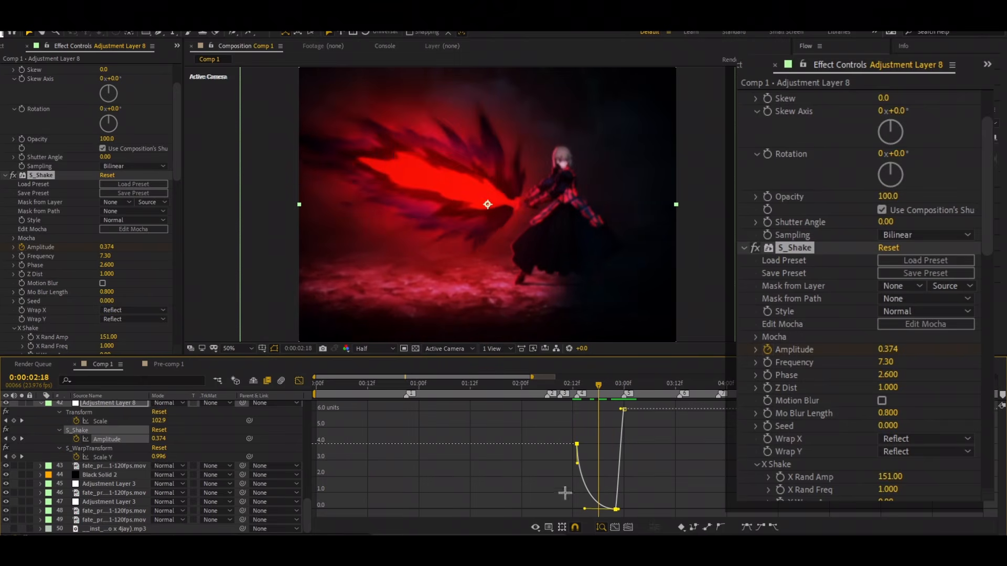
left_click_drag(596, 384, 573, 385)
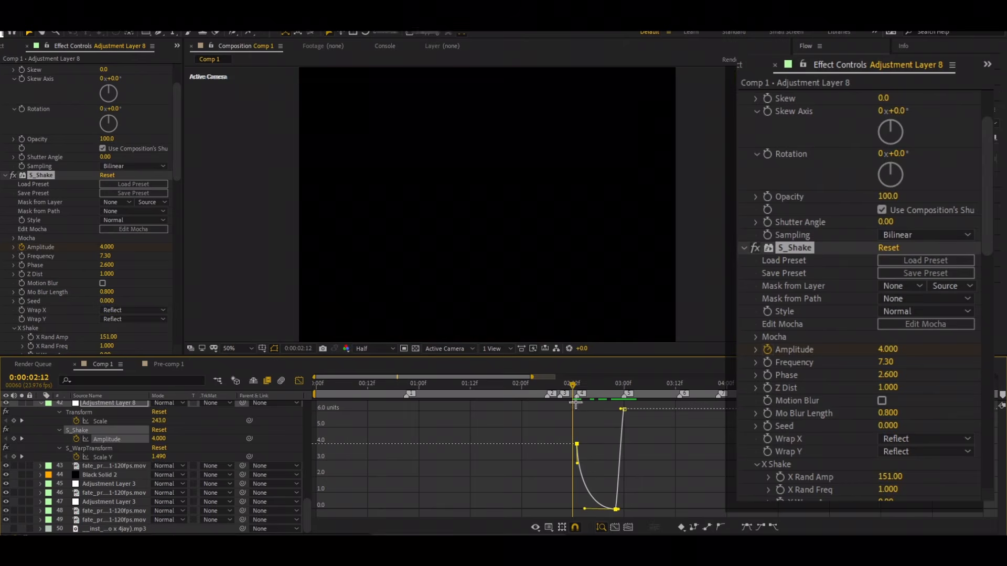
key("space")
key("space")
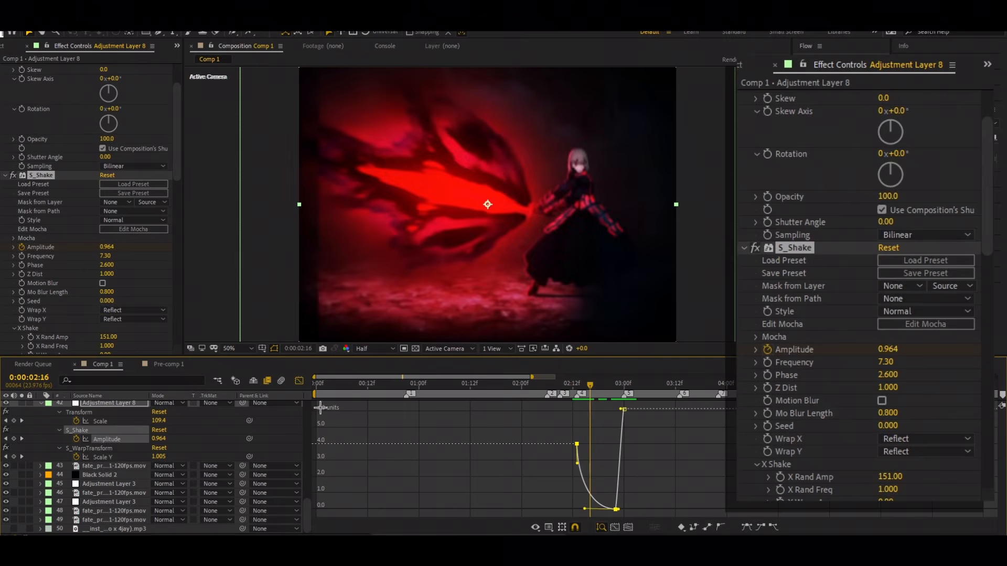
left_click(300, 382)
Step: Examine the last two S_Shake Amplitude keyframes on Adjustment Layer 8, checking the frames at 0:00:02:22 and 0:00:03:00
mouse_move(590, 384)
left_mouse_down()
mouse_move(577, 384)
mouse_move(590, 384)
left_mouse_up()
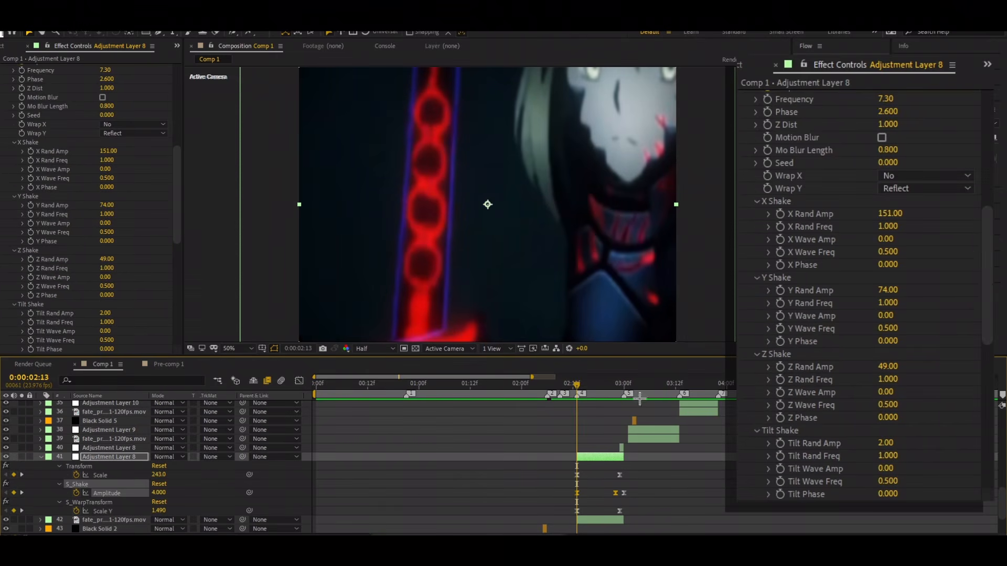
left_click_drag(590, 387, 590, 438)
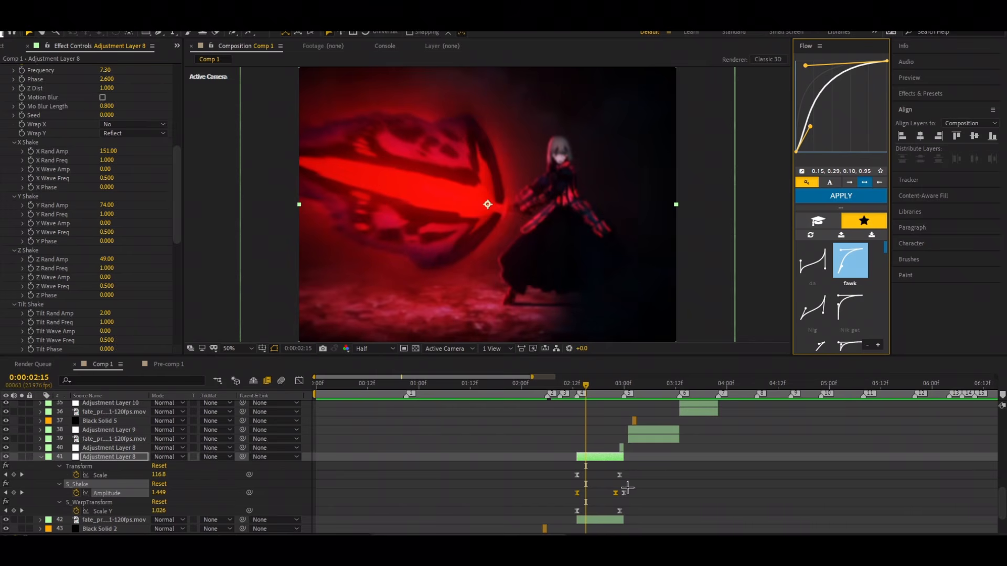
left_click(639, 487)
left_click_drag(639, 494, 607, 498)
left_click(648, 496)
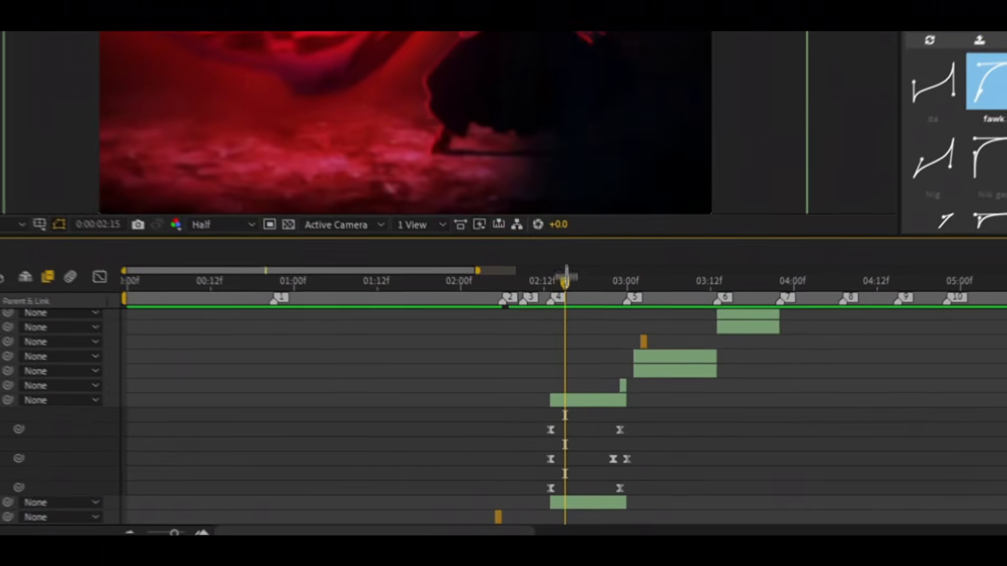
left_click_drag(566, 276, 612, 407)
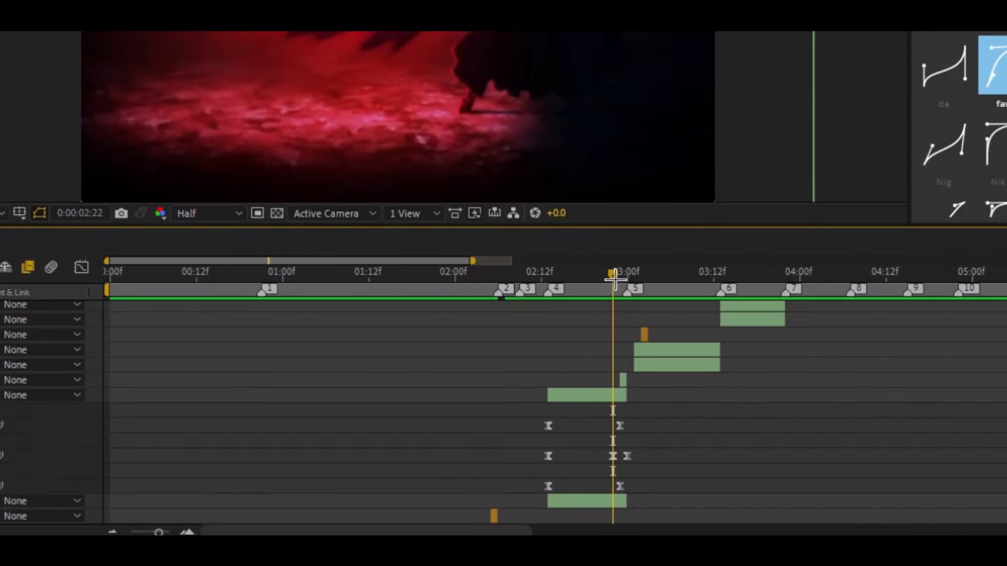
left_click_drag(615, 279, 618, 362)
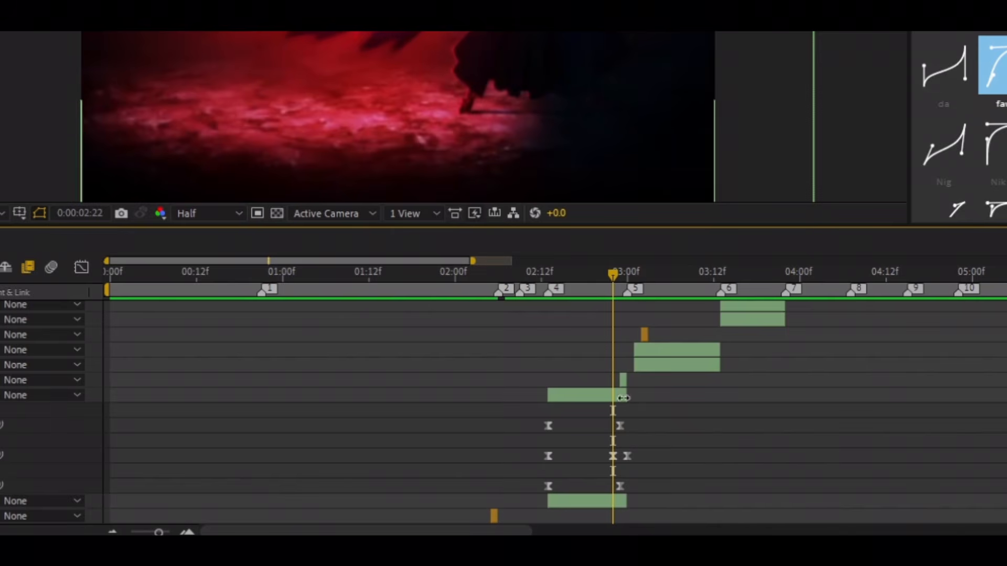
left_click_drag(615, 280, 627, 283)
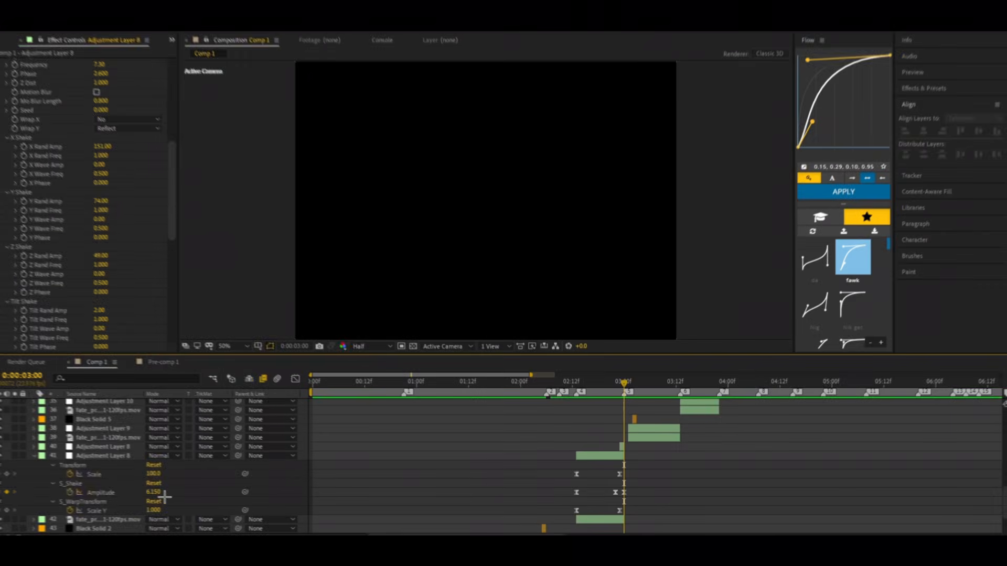
Step: Preview the transition after 0:00:03:00 and replay the sequence from 0:00:02:03
key("space")
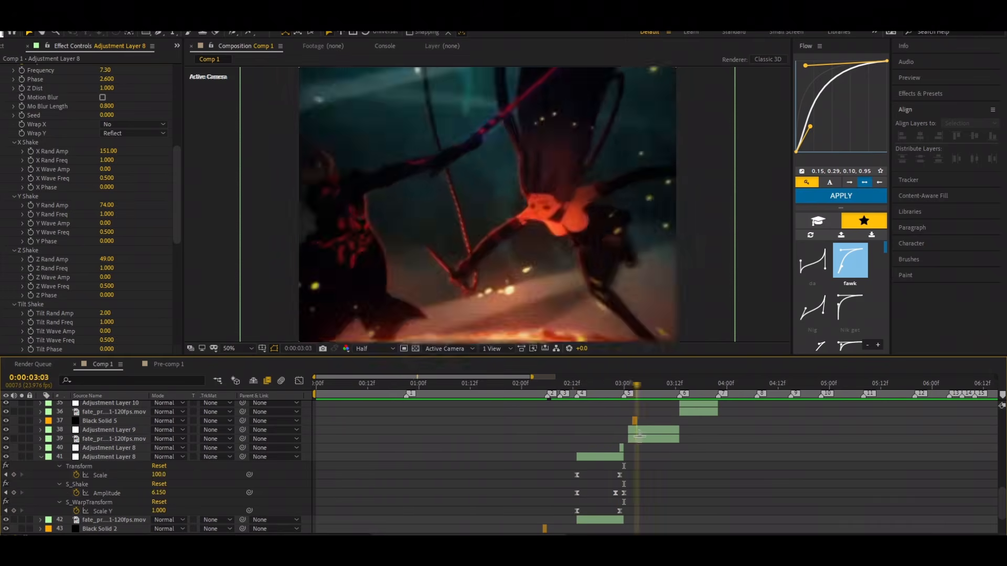
left_click_drag(650, 439, 528, 461)
key("space")
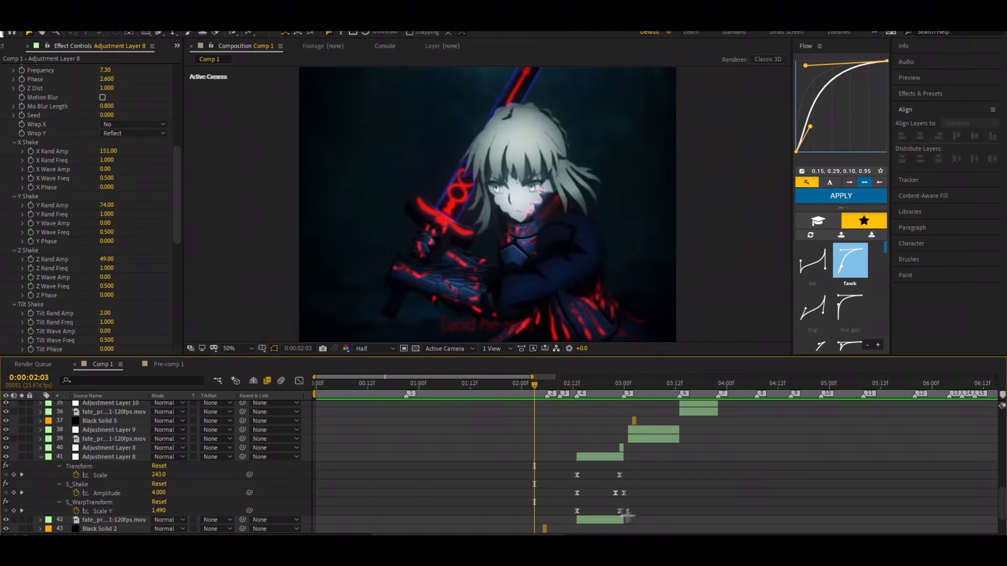
Step: Move the middle S_Shake Amplitude keyframe two frames earlier and the last one to 0:00:02:23
left_click(619, 493)
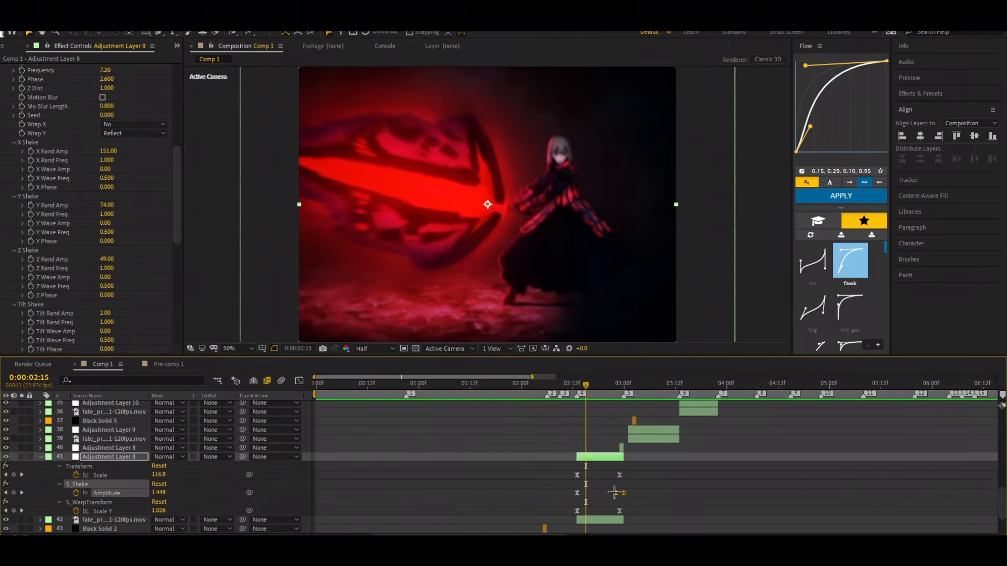
mouse_move(615, 493)
left_mouse_down()
mouse_move(627, 493)
mouse_move(608, 493)
left_mouse_up()
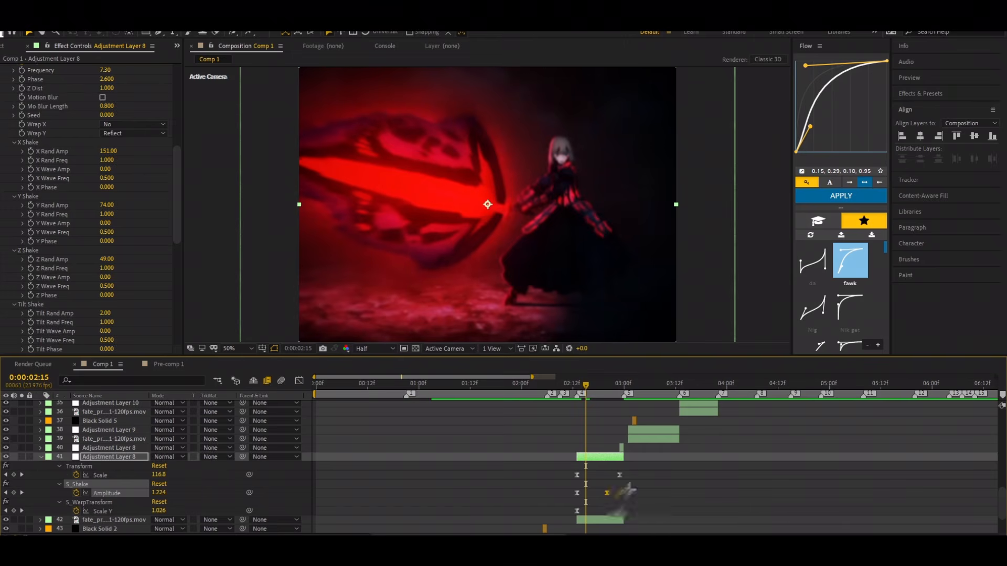
left_click(594, 414)
Step: Preview the retimed shake repeatedly, starting from 0:00:02:07, 0:00:02:00 and 0:00:01:21
left_click_drag(582, 385, 544, 425)
key("space")
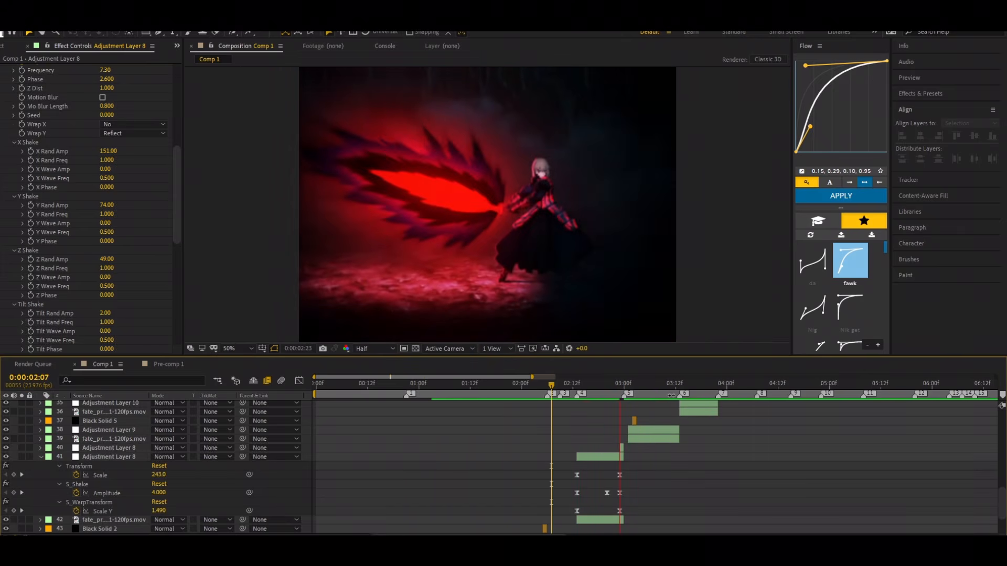
left_click_drag(668, 391, 522, 419)
key("space")
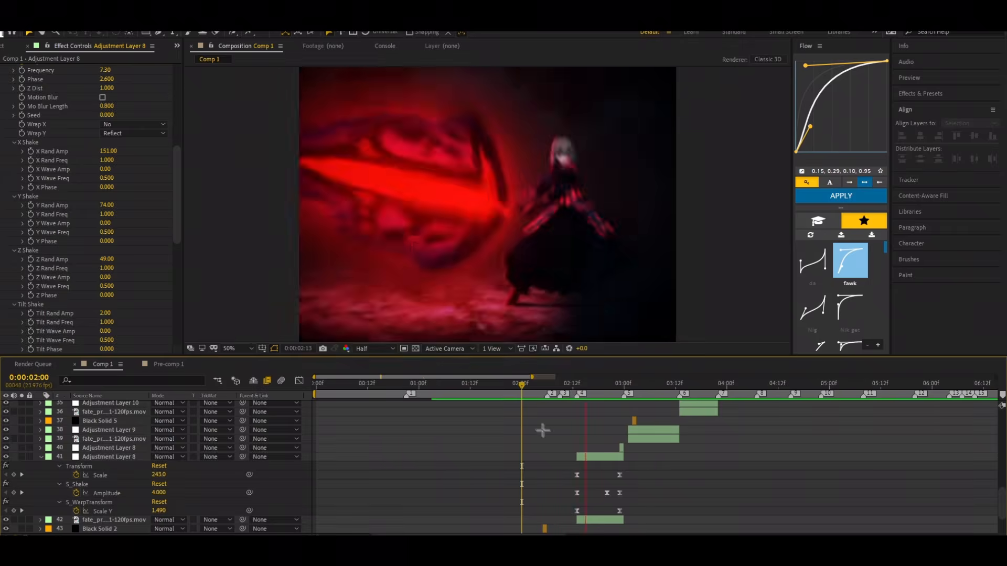
left_click_drag(663, 386, 509, 431)
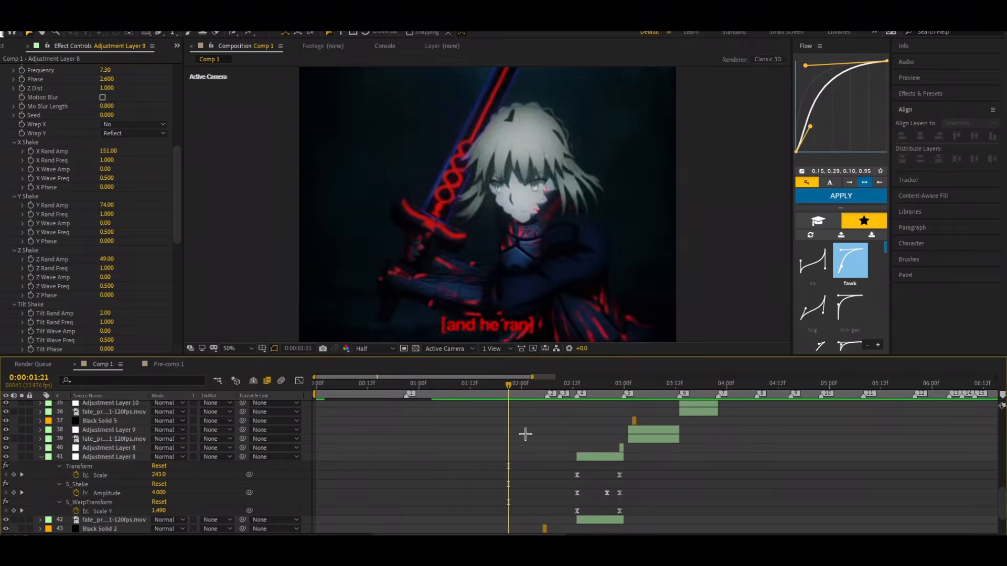
key("space")
left_click(619, 394)
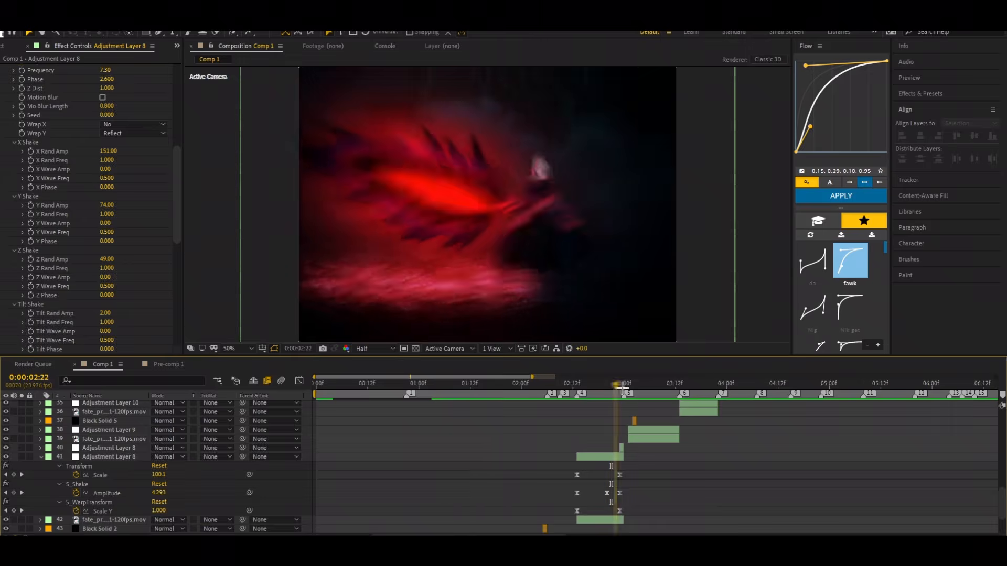
Step: Select the last two S_Shake Amplitude keyframes and check the frames at 0:00:02:23 and 0:00:02:13
left_click_drag(636, 493, 596, 499)
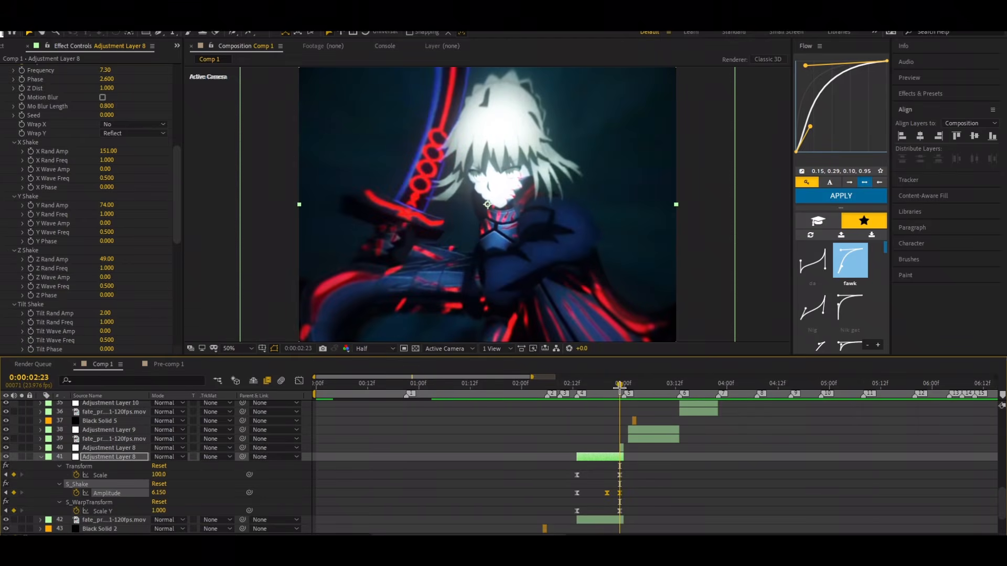
mouse_move(616, 385)
left_mouse_down()
mouse_move(607, 397)
mouse_move(619, 394)
left_mouse_up()
left_click_drag(622, 391, 578, 429)
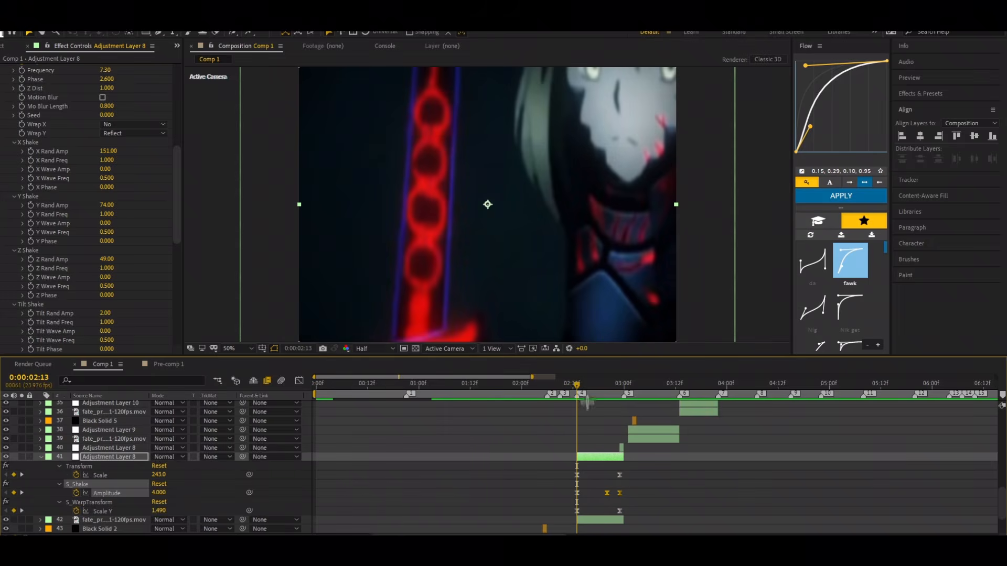
Step: Preview the retimed shake transition, collapse Adjustment Layer 8's keyframes and replay the sequence from about 0:00:02:00
left_click_drag(577, 385, 604, 414)
key("space")
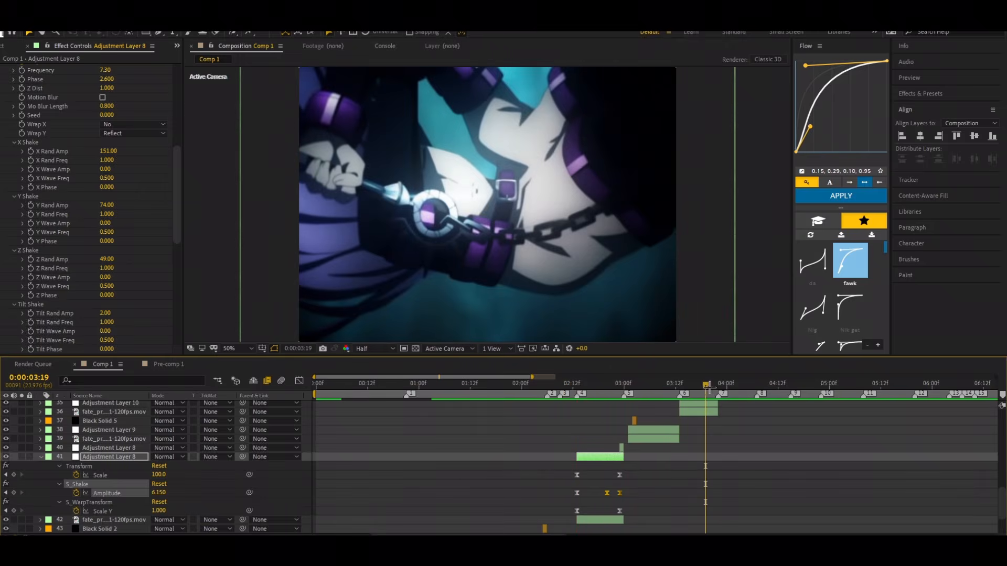
key("space")
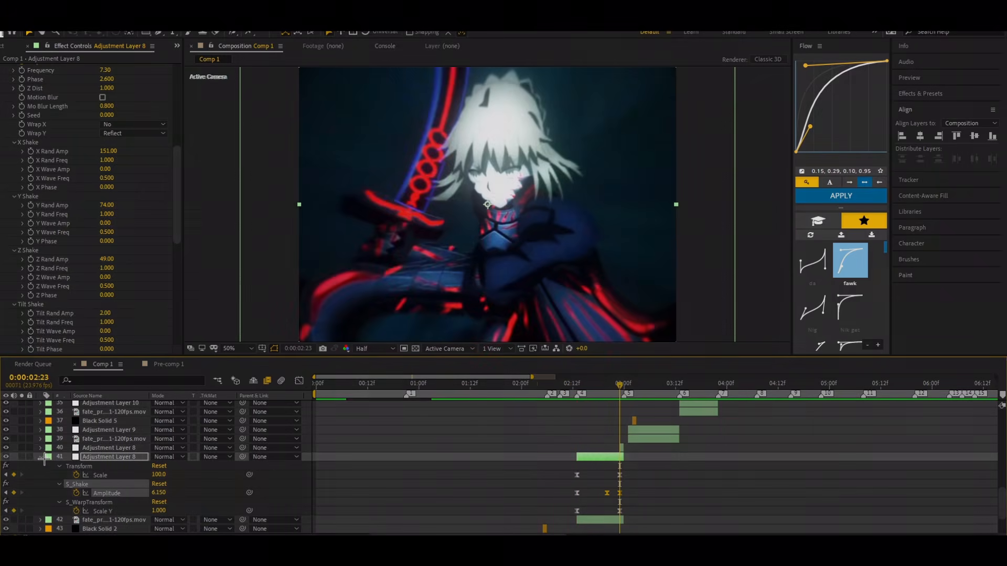
left_click(42, 457)
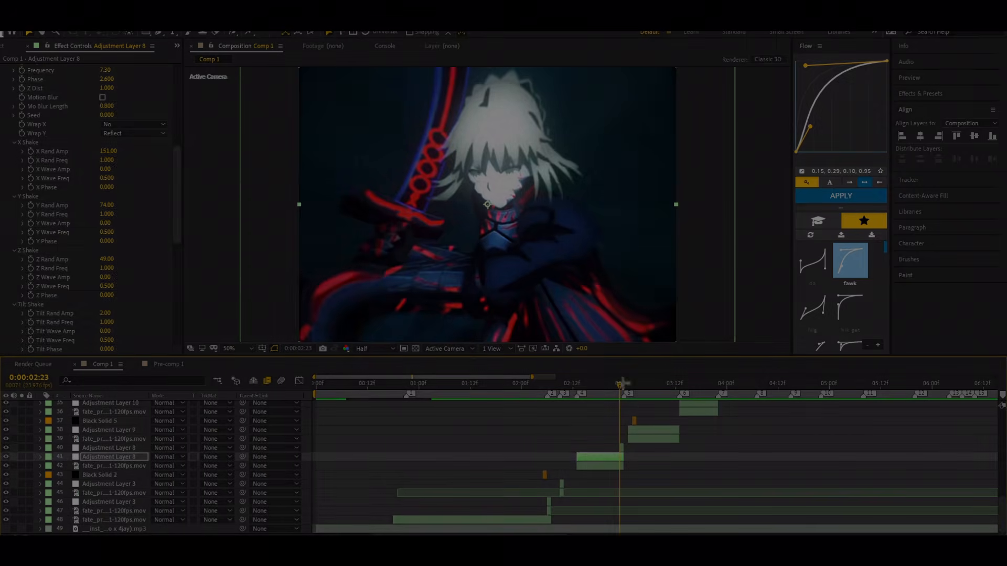
left_click_drag(620, 386, 523, 400)
key("space")
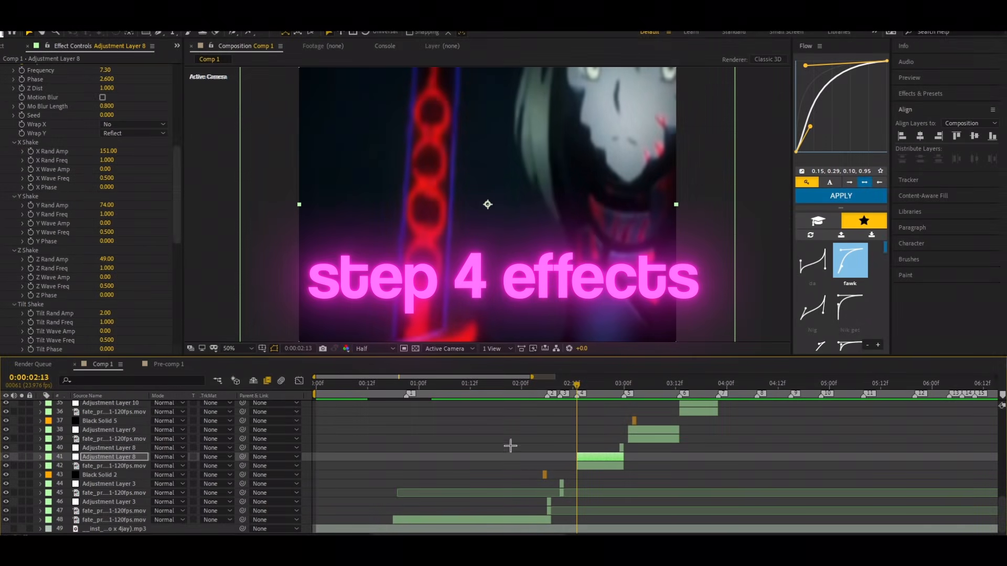
Step: Check the clip's Motion Tile settings and Adjustment Layer 8's effects down to S_WarpTransform at 0:00:02:13
left_click(584, 458)
left_click(587, 466)
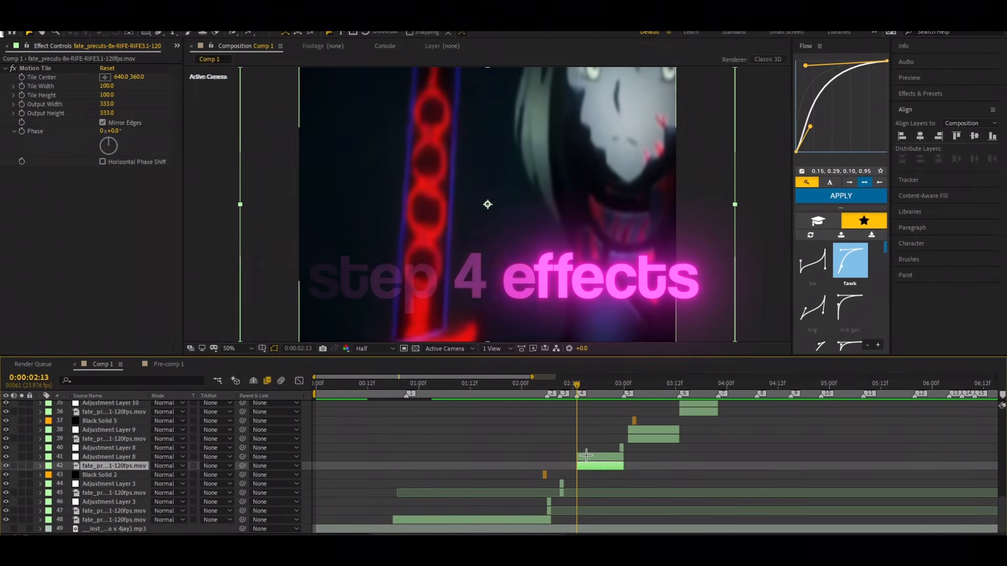
left_click(597, 456)
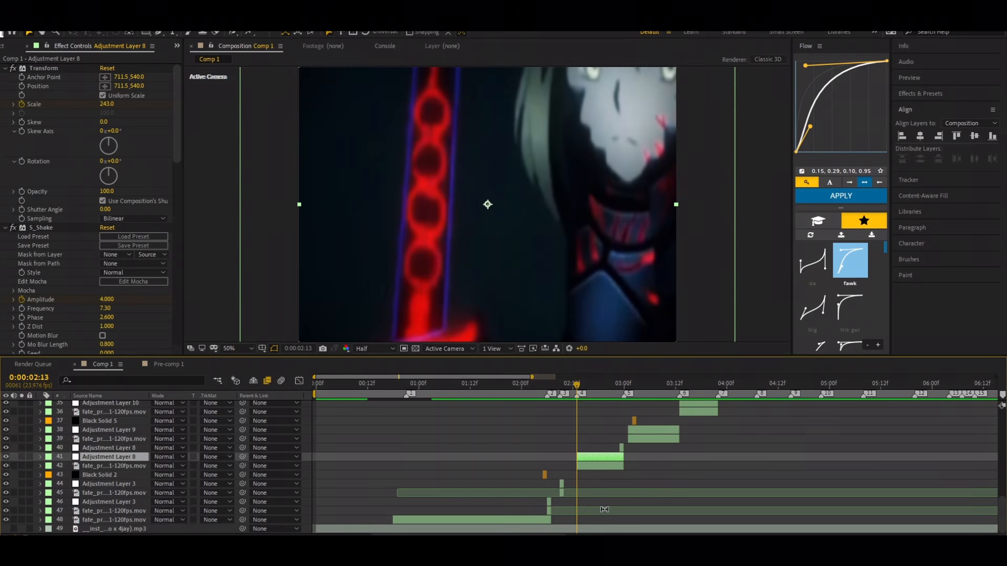
scroll(606, 491, "up", 2)
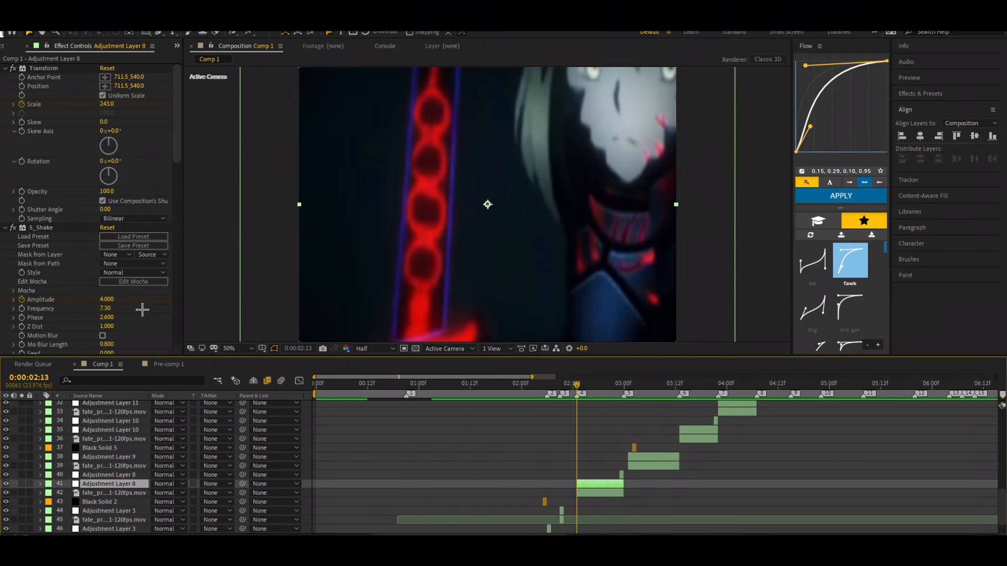
scroll(142, 310, "down", 10)
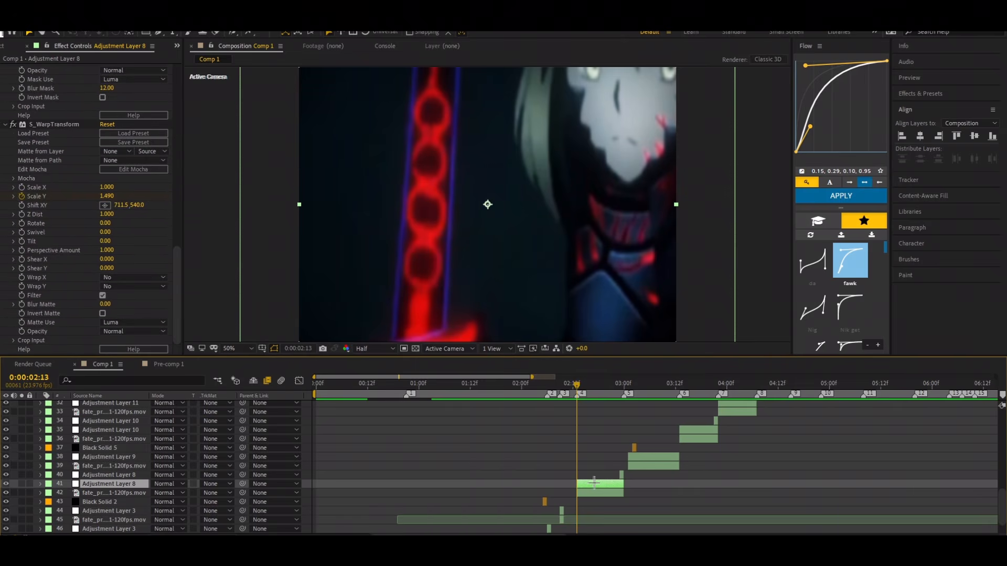
Step: Preview the warp transition in short bursts, including from 0:00:02:09, and return to 0:00:02:13
key("space")
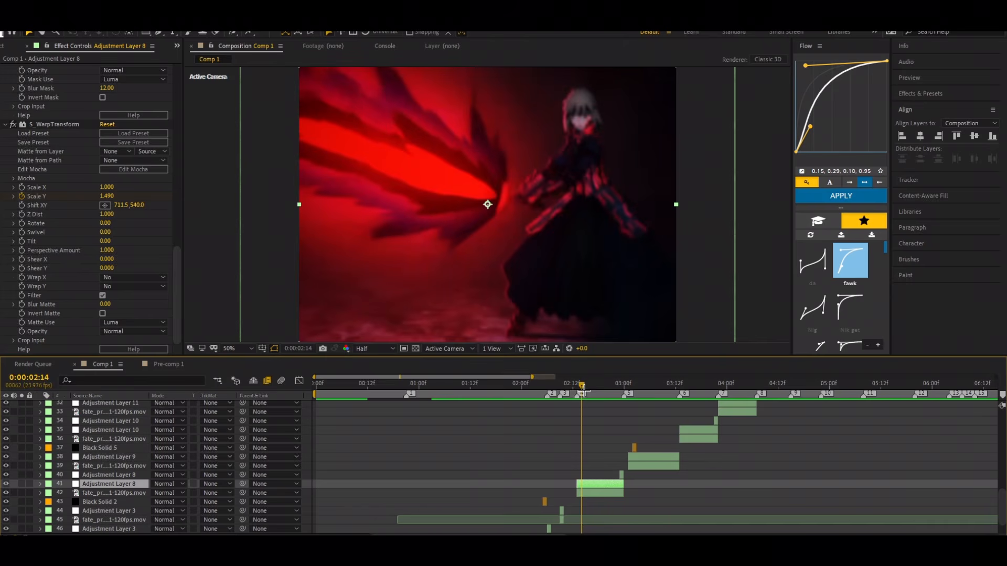
key("space")
key("space")
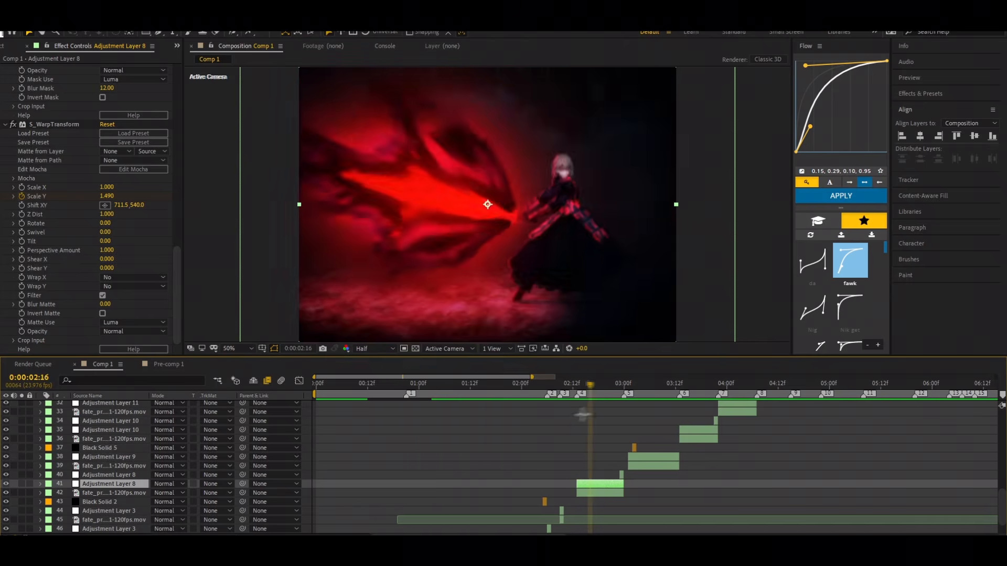
key("j")
key("space")
key("space")
key("space")
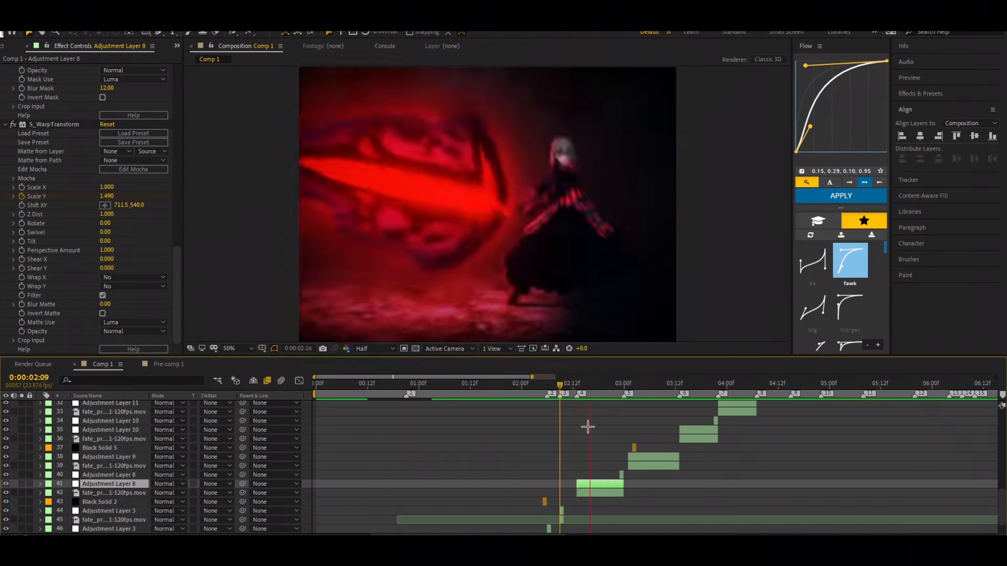
left_click_drag(729, 386, 579, 466)
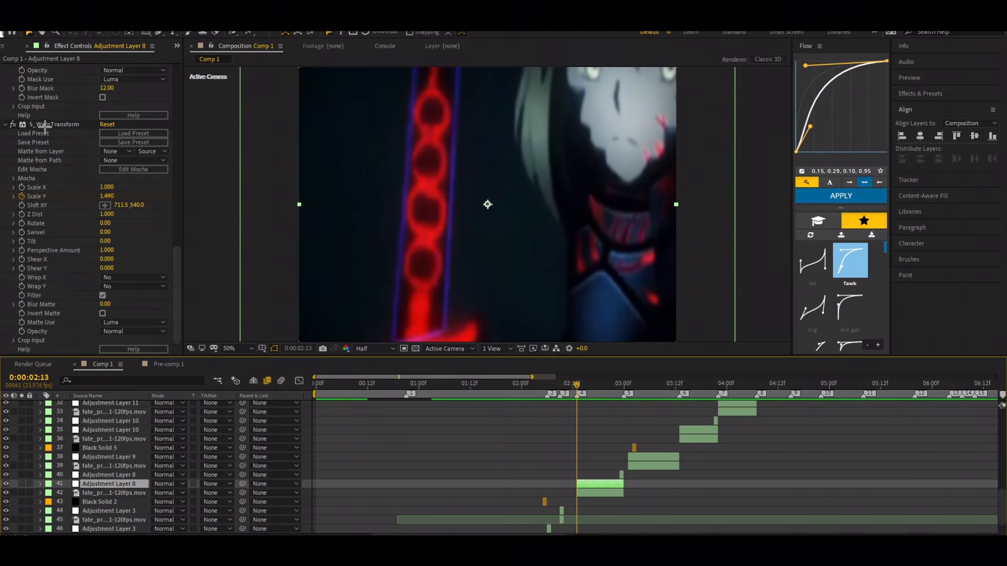
Step: Duplicate Adjustment Layer 8 at 0:00:02:17 and remove the Transform and S_Shake effects from the copy, keeping S_WarpTransform
left_click(44, 126)
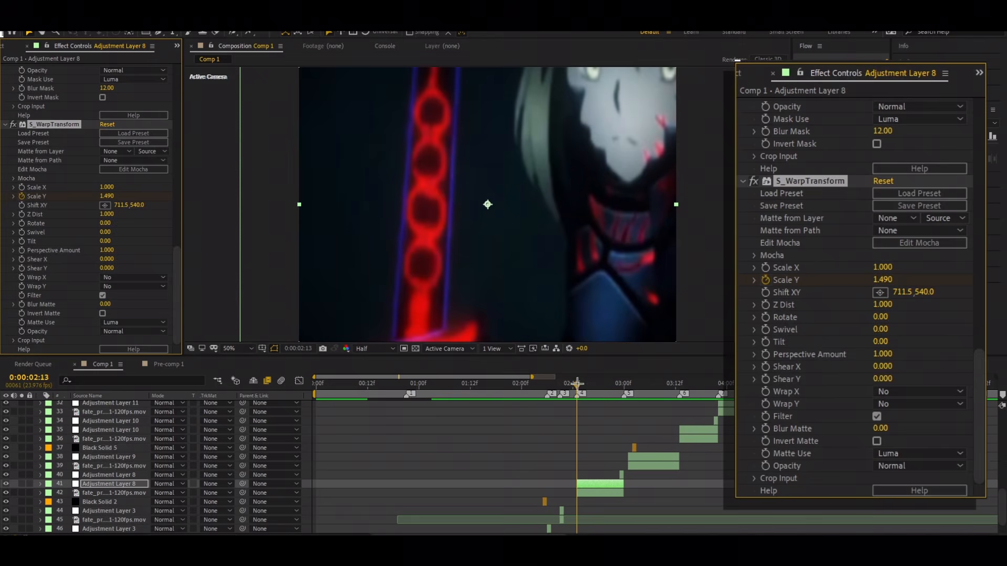
left_click_drag(577, 383, 594, 392)
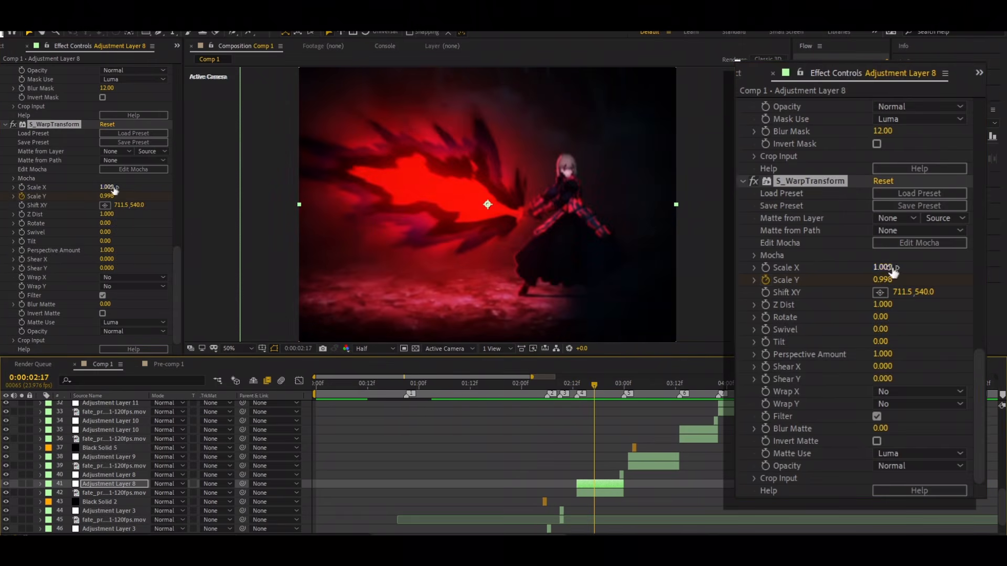
left_click(601, 484)
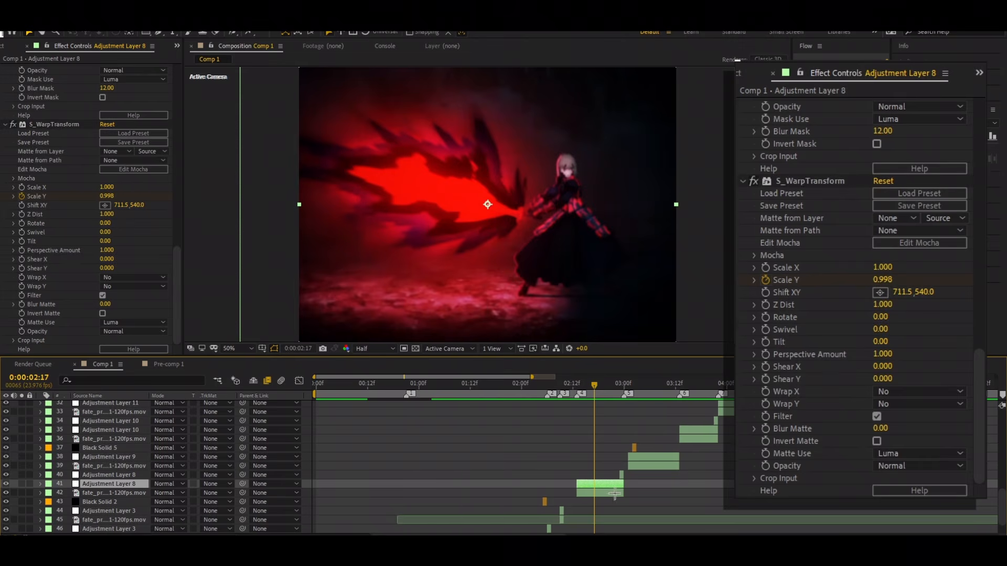
key("ctrl+v")
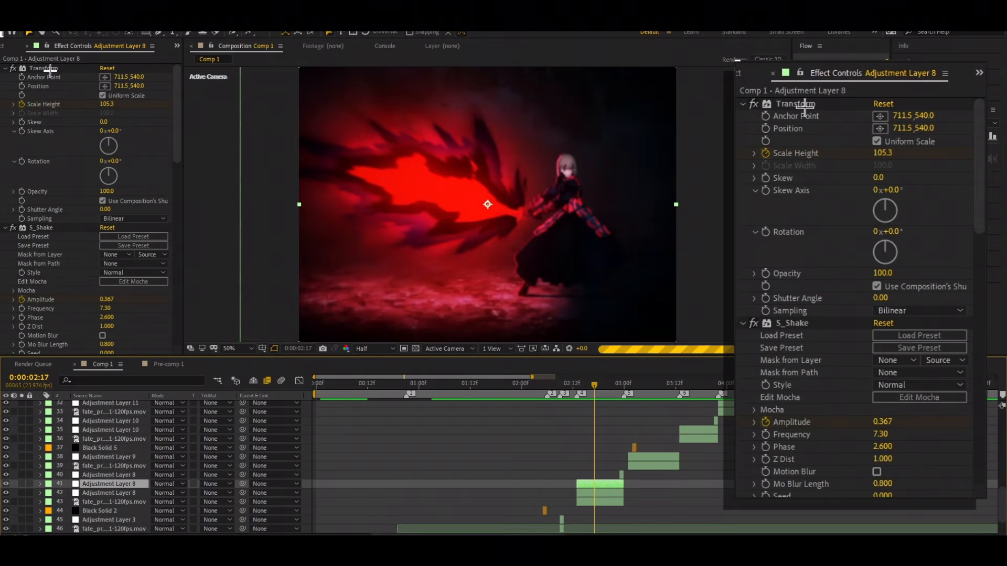
left_click(50, 69)
key("Delete")
key("Delete")
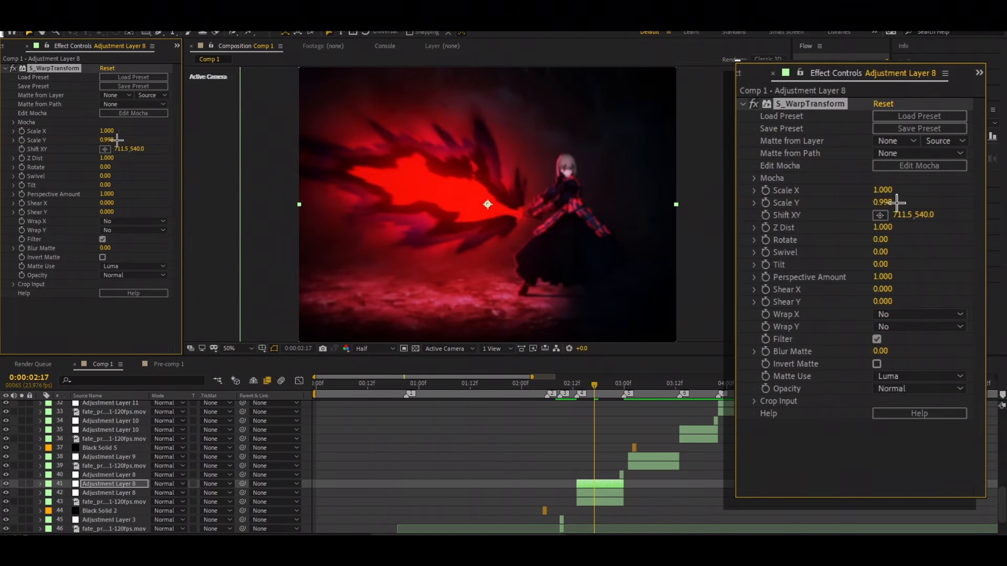
Step: Try stretching the image with S_WarpTransform Scale Y and a Scale X up to 2.480, undo it and delete the duplicate layer
left_click_drag(109, 140, 135, 140)
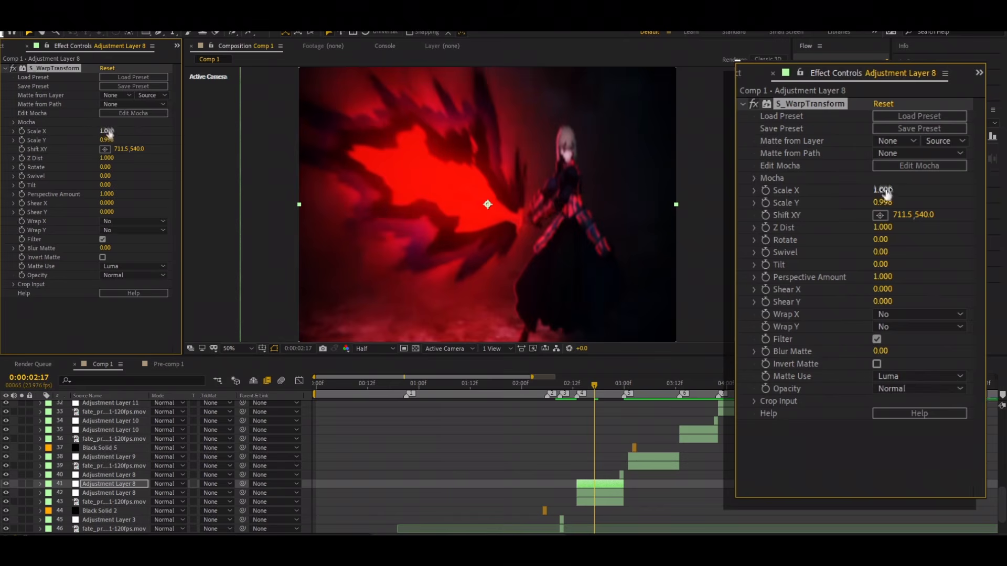
left_click_drag(111, 140, 230, 132)
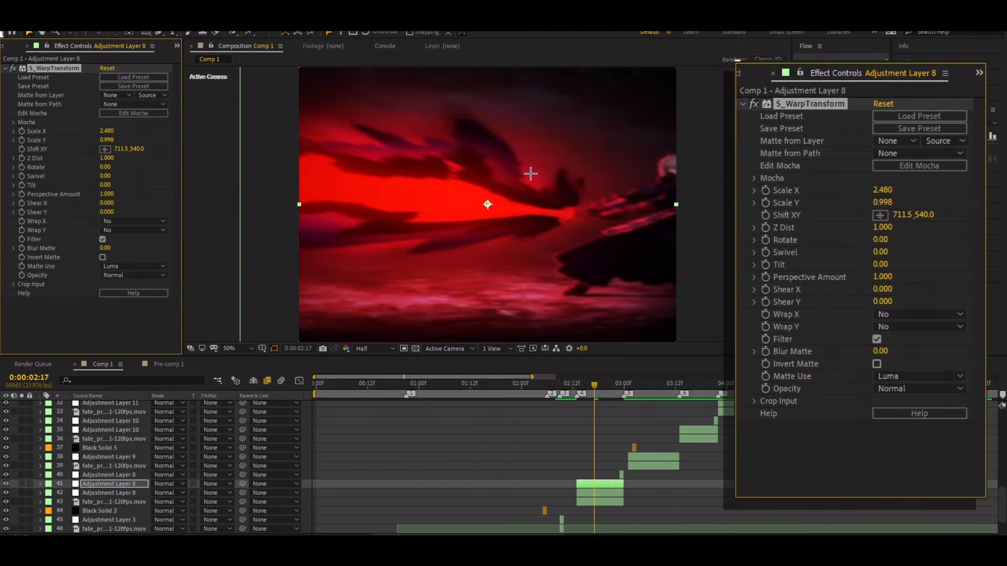
key("ctrl+z")
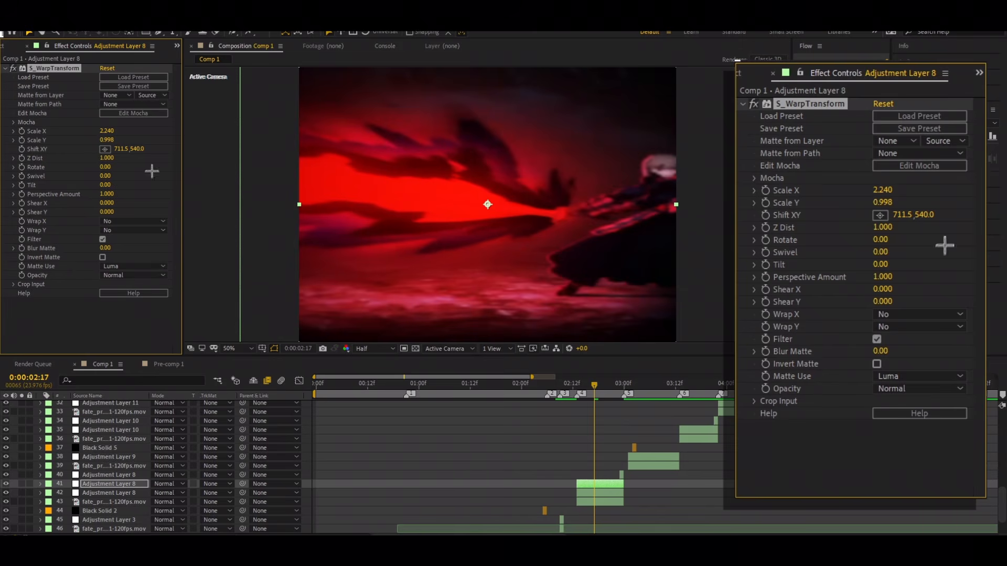
key("ctrl+z")
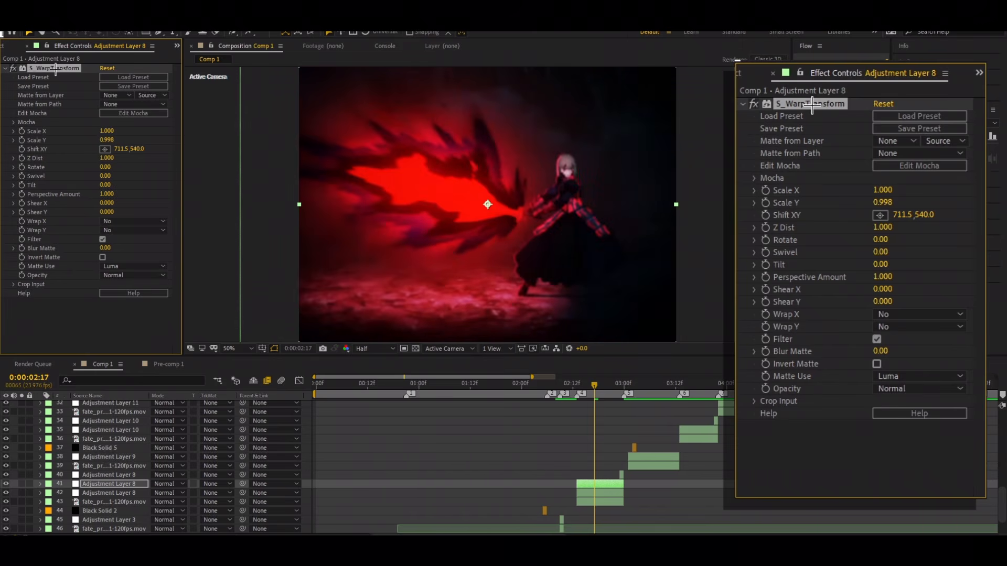
key("Delete")
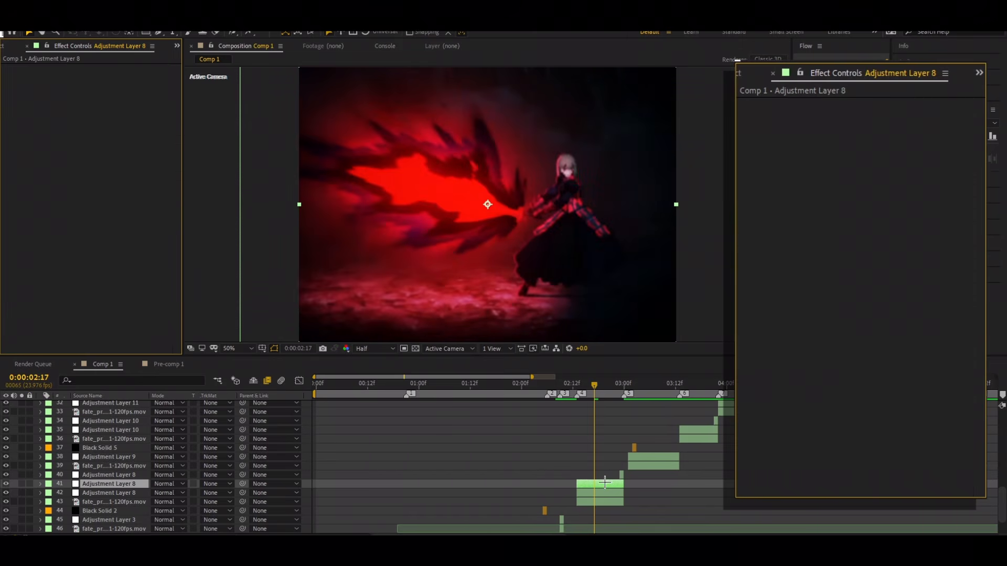
key("Delete")
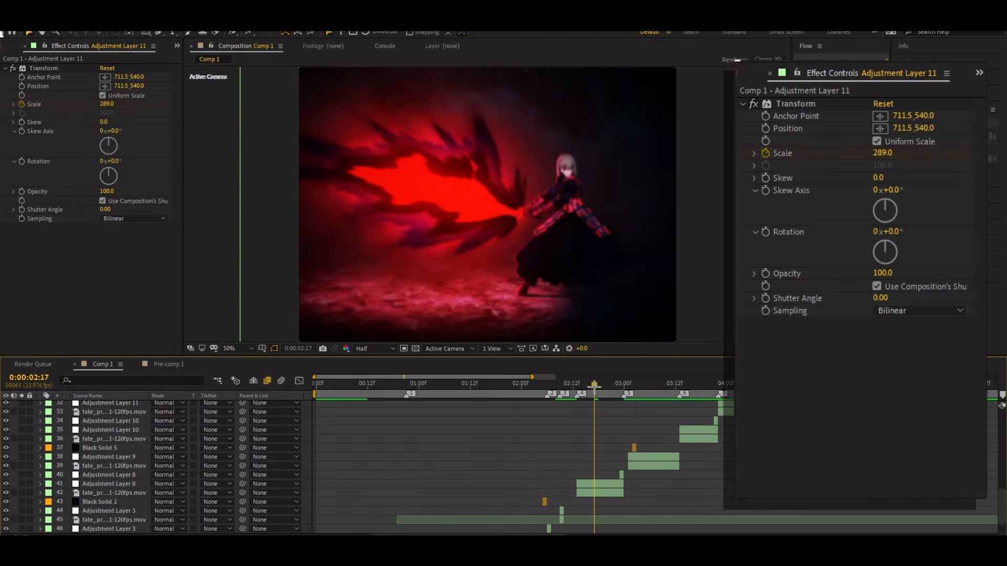
Step: Check the S_WarpTransform Scale Y values of Adjustment Layer 8 at 0:00:02:13, 0:00:02:23 and 0:00:02:20
left_click_drag(594, 386, 577, 387)
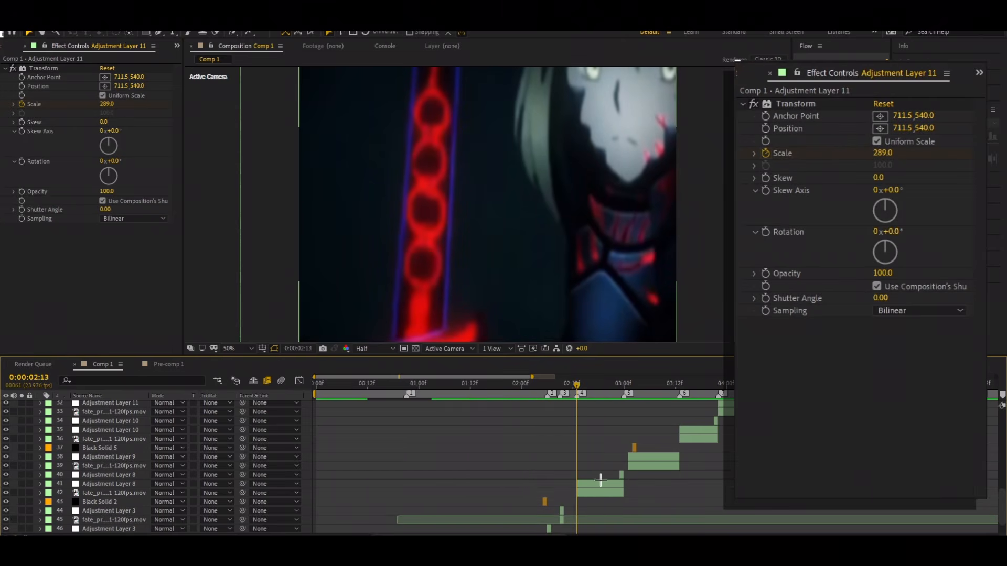
left_click(600, 483)
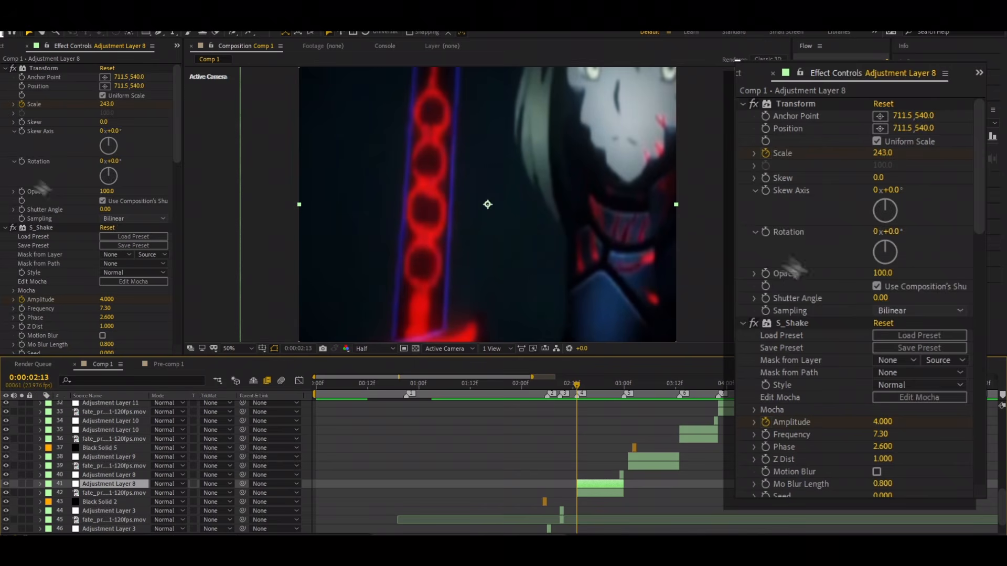
scroll(797, 267, "down", 15)
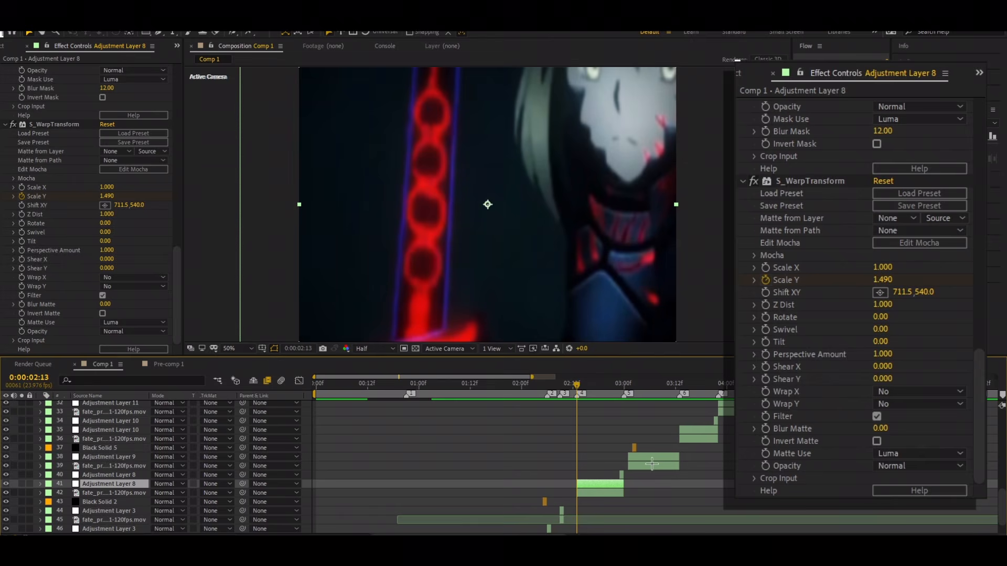
left_click_drag(576, 383, 619, 419)
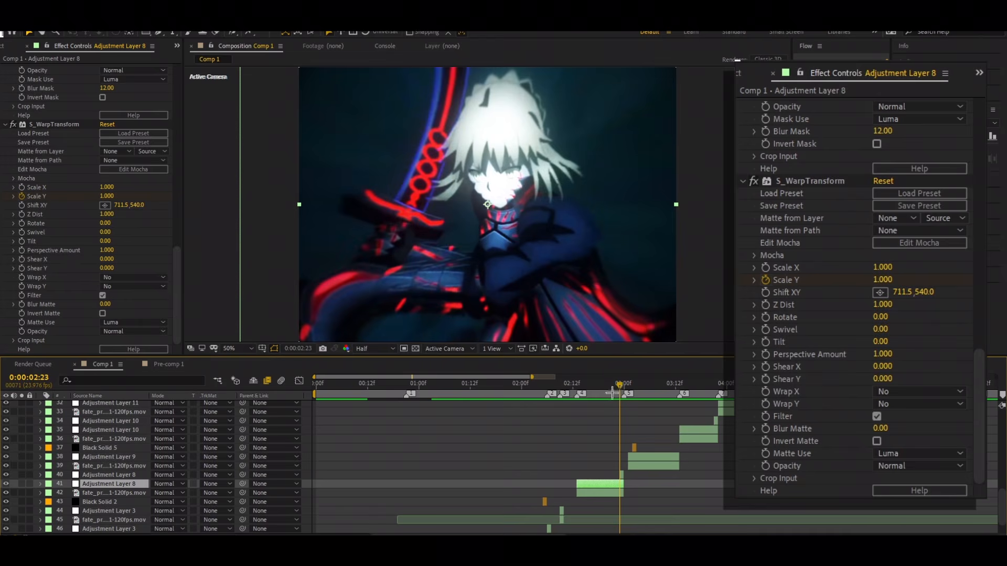
left_click_drag(619, 386, 608, 496)
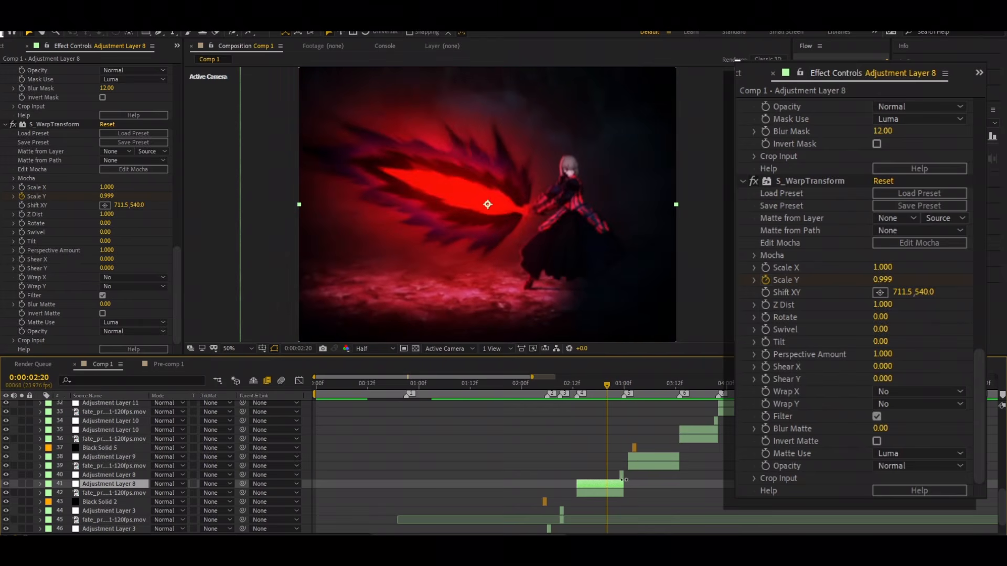
Step: Show Adjustment Layer 8's keyframes and select both S_WarpTransform Scale Y keyframes
key("u")
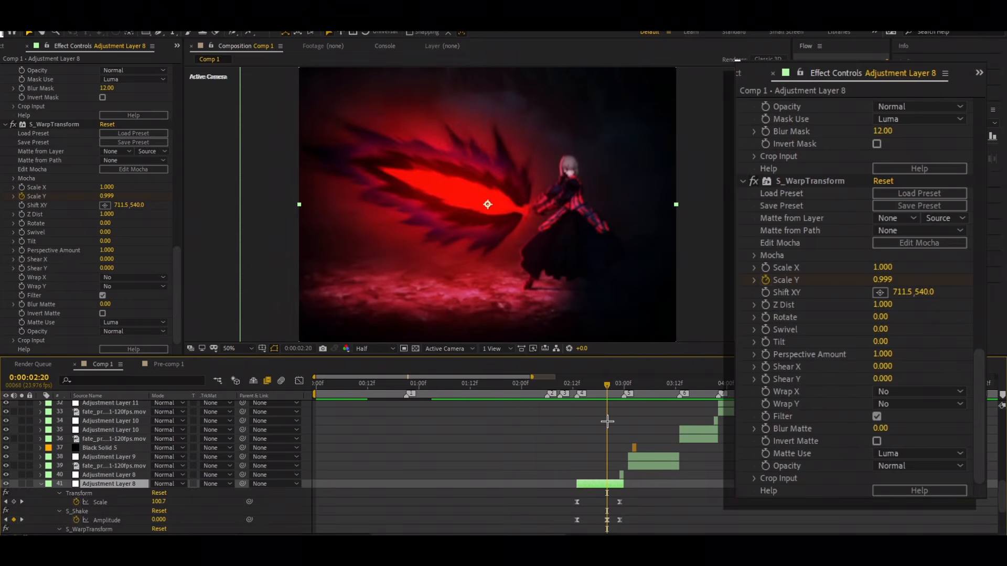
scroll(629, 509, "down", 3)
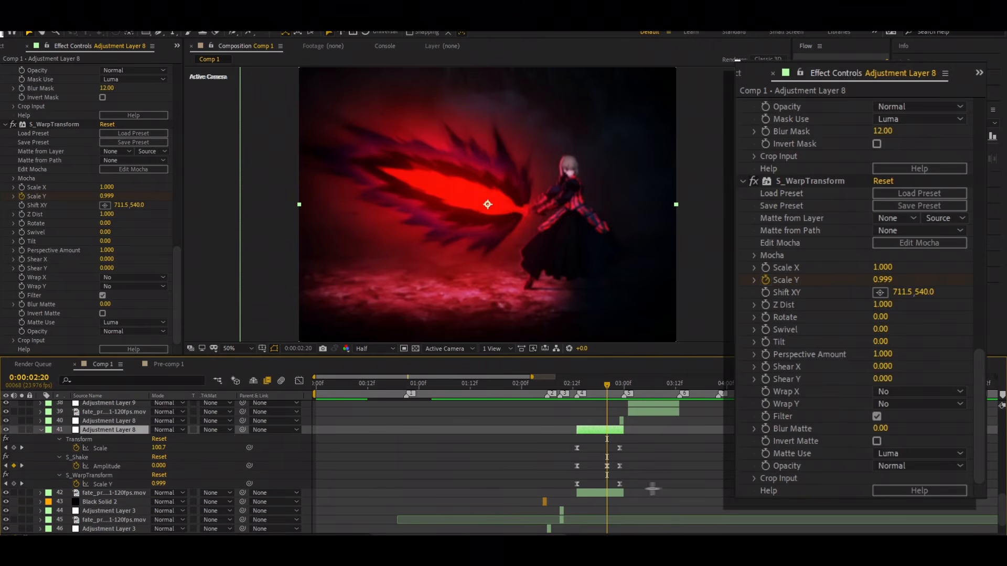
left_click_drag(633, 483, 566, 488)
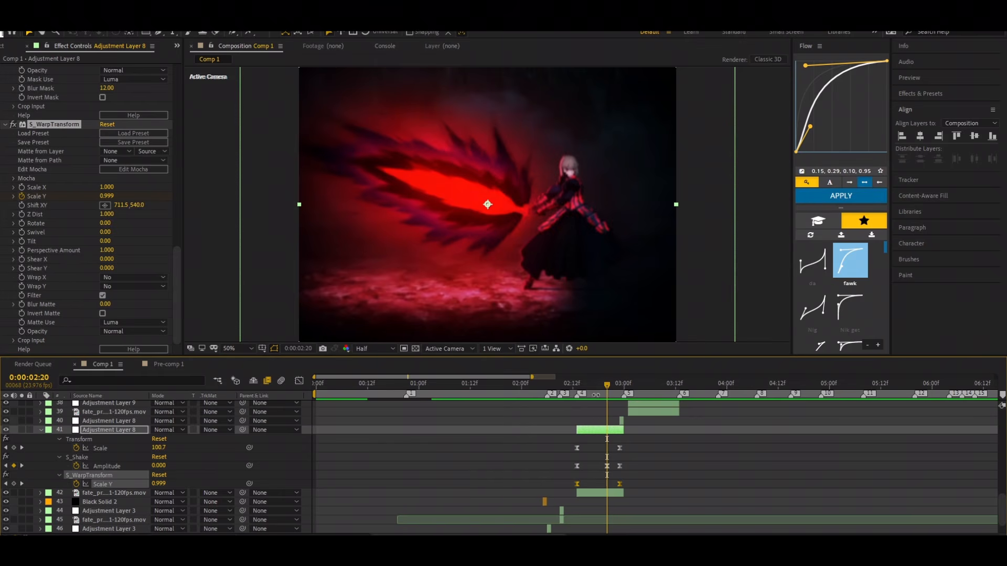
Step: Preview the Scale Y warp repeatedly from just before the scene, around 0:00:02:09
left_click_drag(606, 385, 553, 414)
key("space")
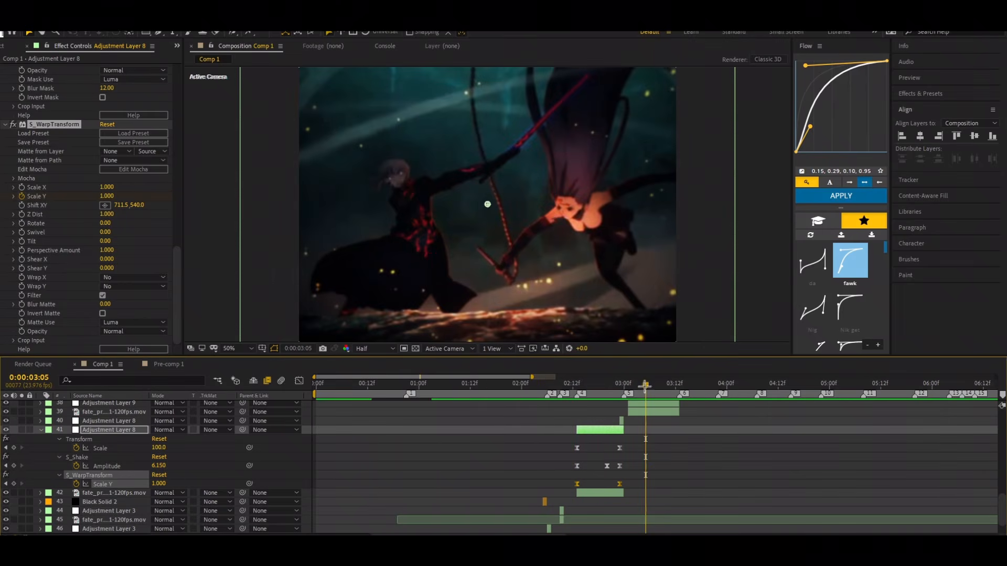
left_click_drag(645, 386, 556, 408)
key("space")
key("space")
left_click_drag(653, 386, 560, 388)
key("space")
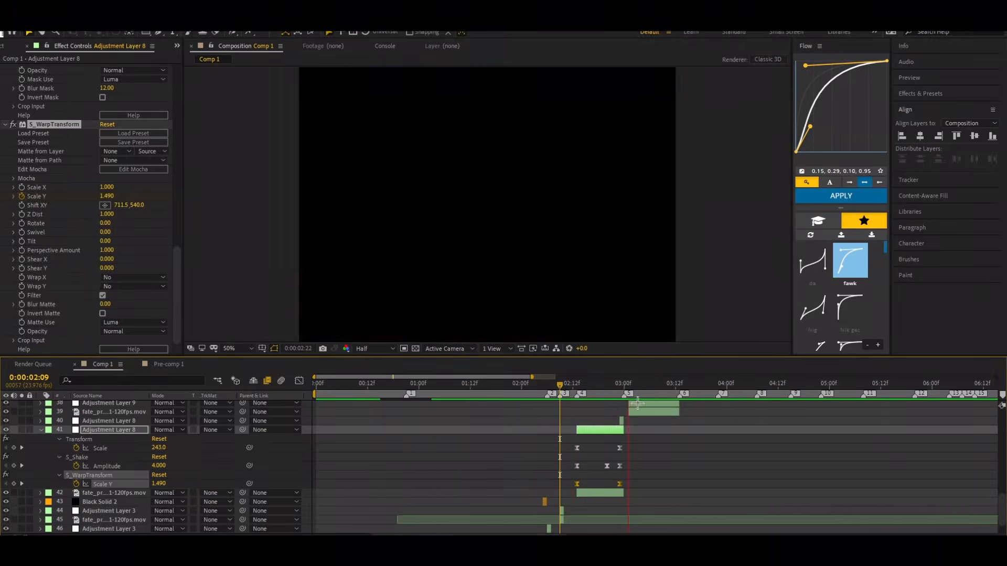
key("space")
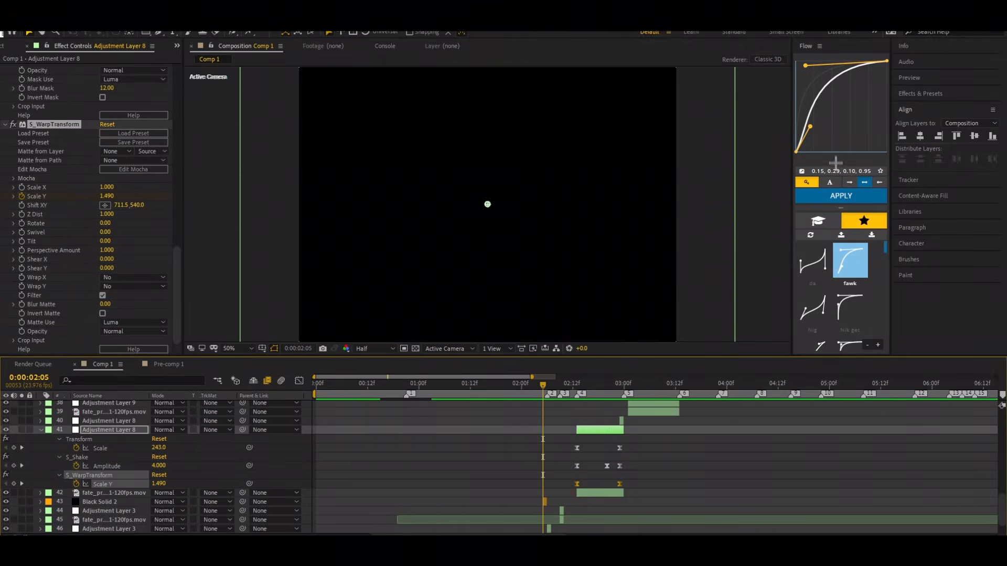
Step: Apply the 0.15, 0.29, 0.10, 0.95 easing curve to the selected Scale Y keyframes and preview from 0:00:02:00
left_click(844, 197)
left_click_drag(546, 386, 523, 386)
key("space")
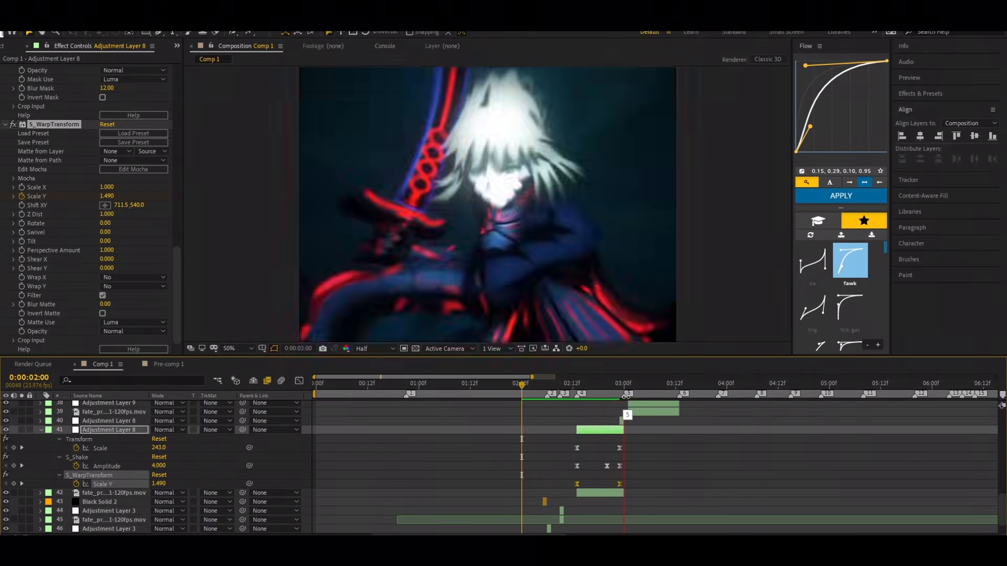
Step: Preview the eased Scale Y warp repeatedly from shortly before the scene, around 0:00:02:05 to 0:00:02:08
key("space")
left_click_drag(662, 387, 559, 408)
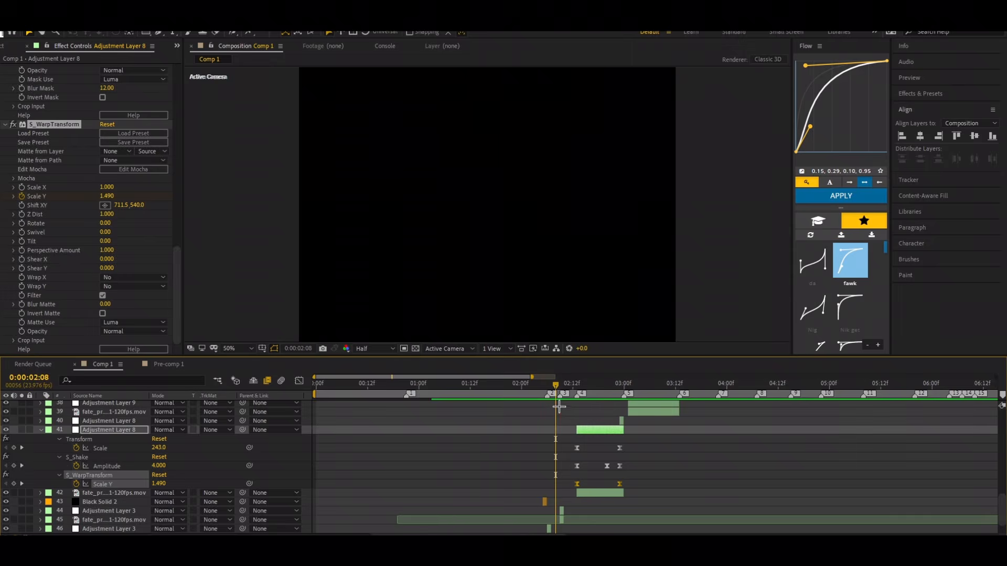
key("space")
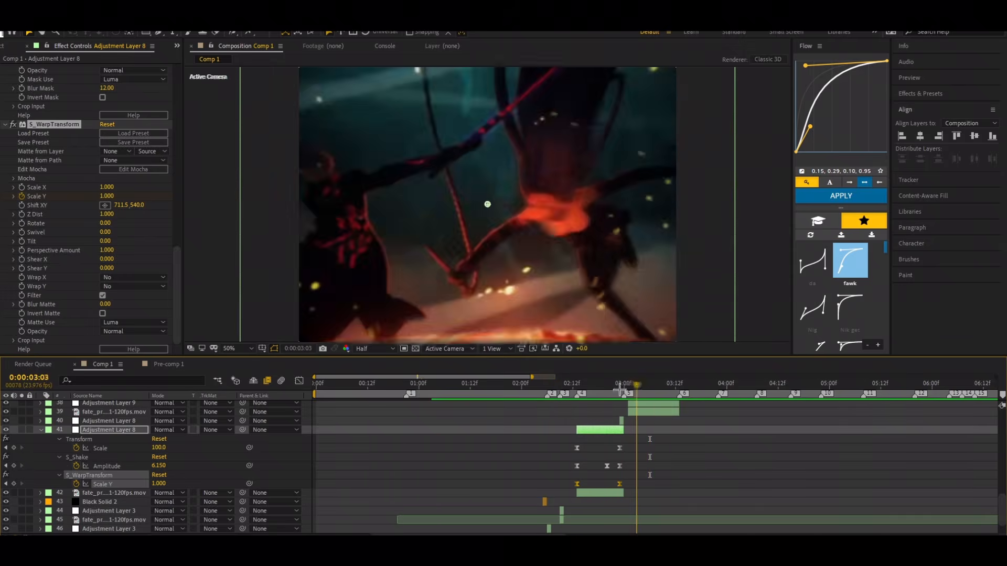
left_click_drag(620, 389, 547, 392)
key("space")
left_click(654, 392)
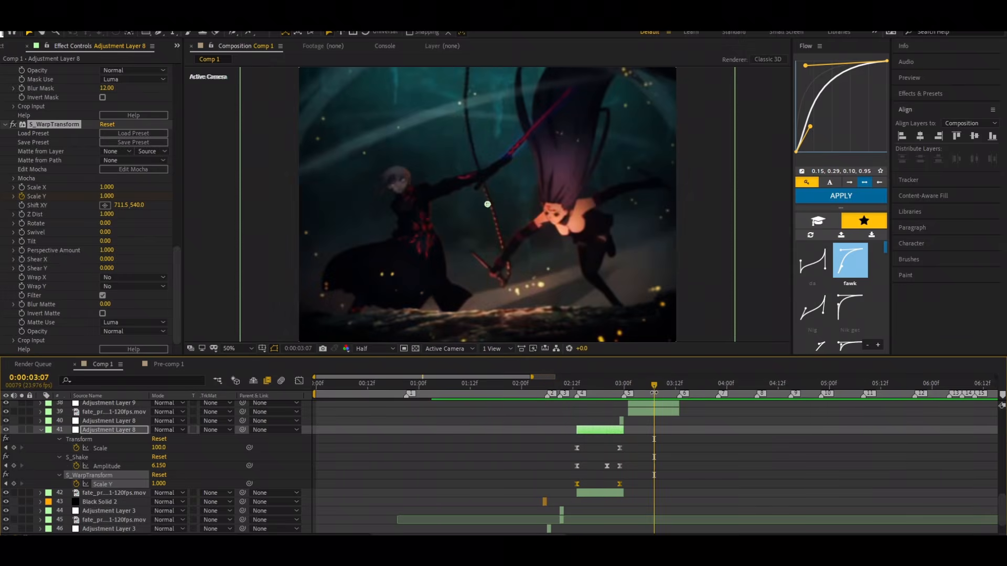
left_click_drag(645, 389, 555, 406)
key("space")
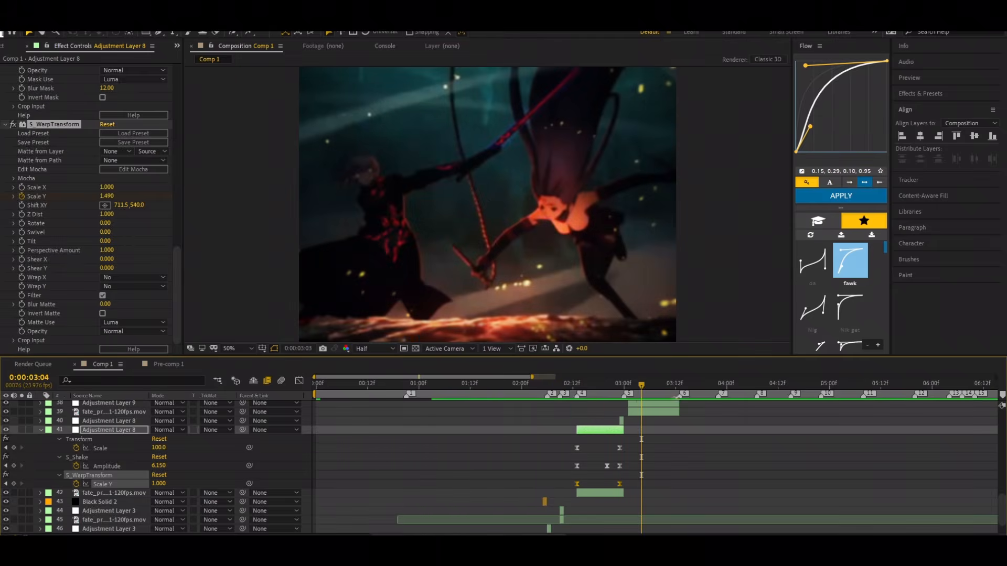
left_click(637, 385)
left_click_drag(637, 386, 543, 391)
key("space")
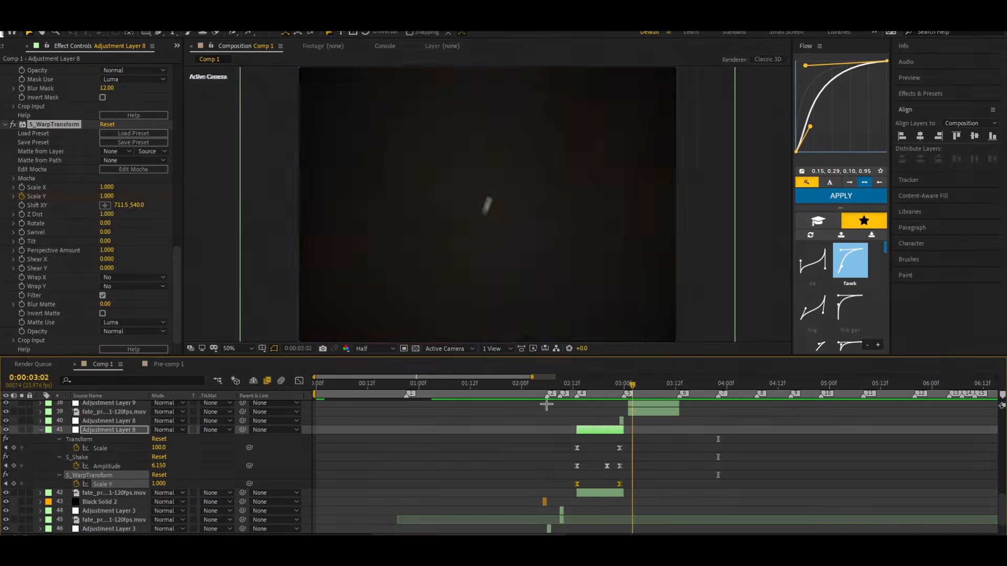
key("space")
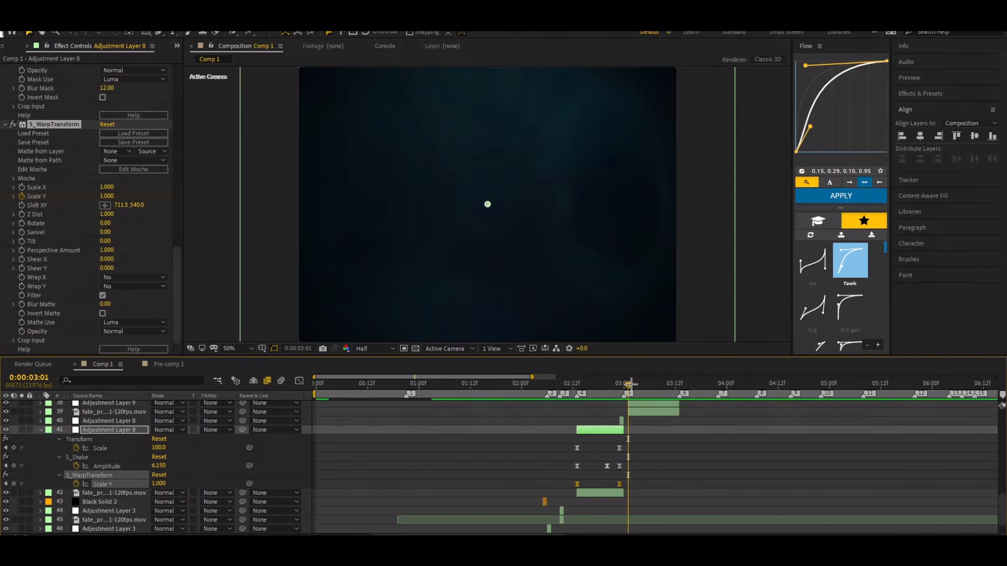
Step: Collapse Adjustment Layer 8's keyframes and preview the transition from 0:00:02:05 and 0:00:02:12 with its Transform and S_Shake settings in view
left_click(40, 430)
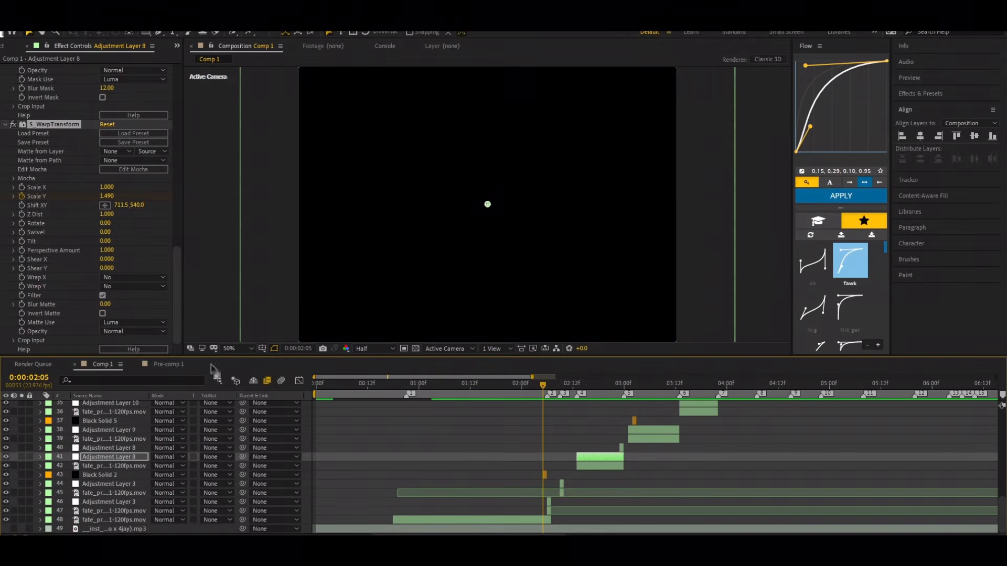
key("space")
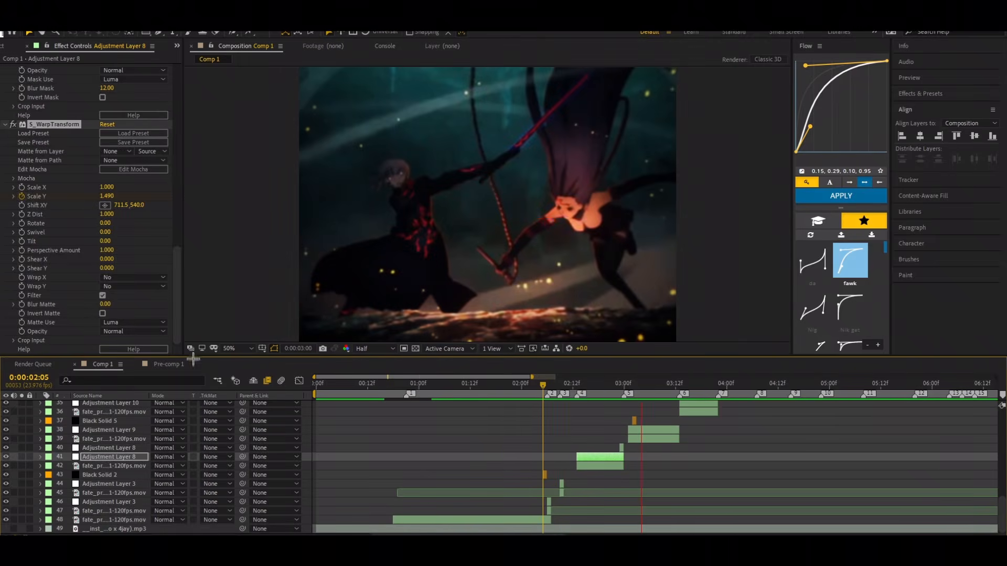
key("space")
scroll(70, 231, "up", 5)
scroll(69, 246, "up", 15)
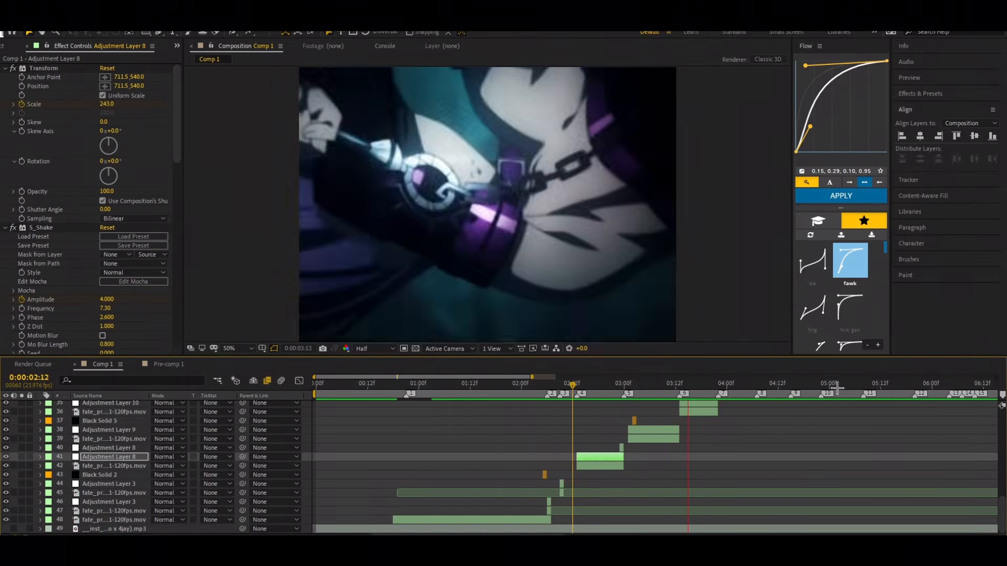
left_click(754, 385)
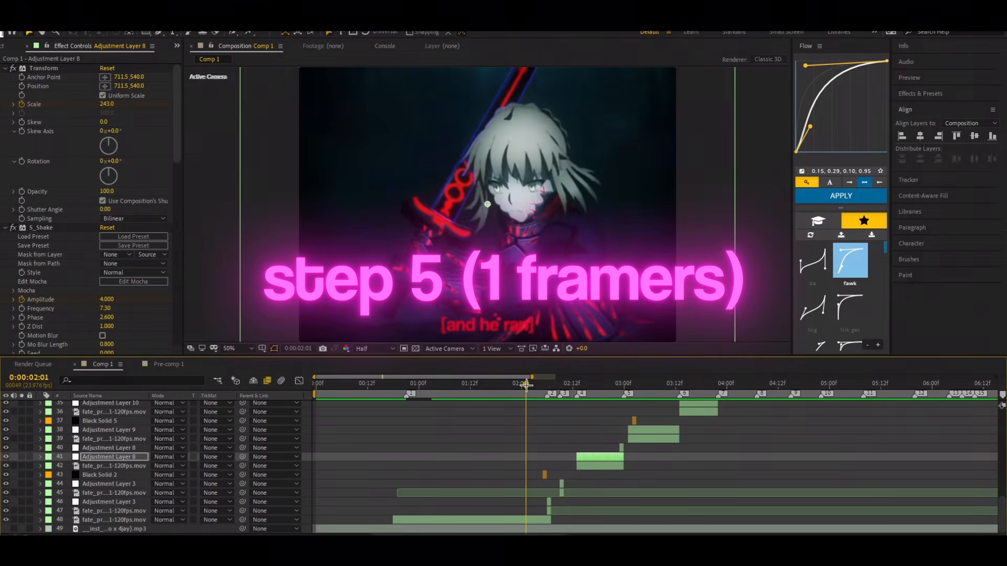
Step: Preview the edit from 0:00:02:02 and scrub through the transition from 0:00:02:05 to 0:00:02:23
left_click(535, 391)
left_click_drag(536, 392, 533, 479)
key("space")
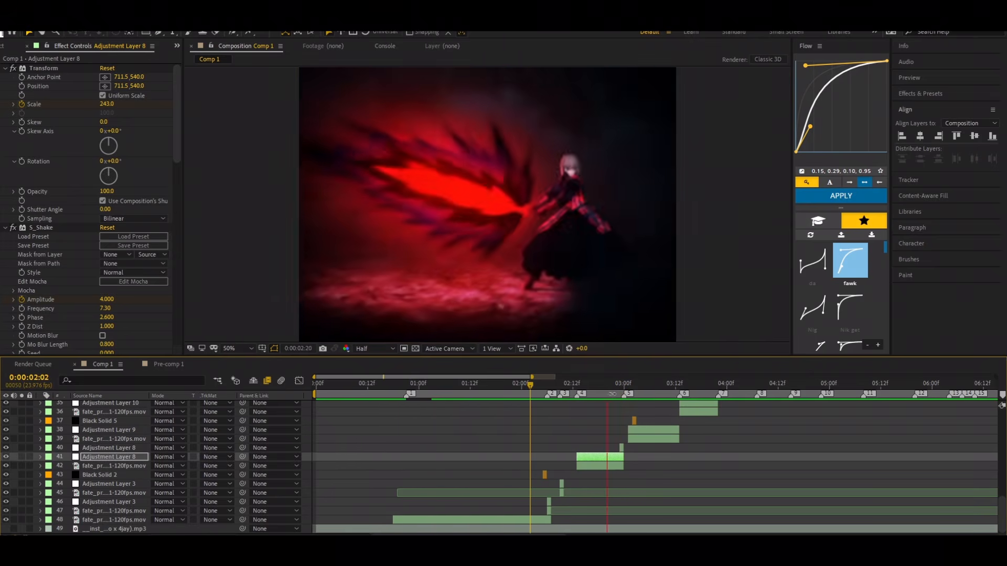
left_click(723, 387)
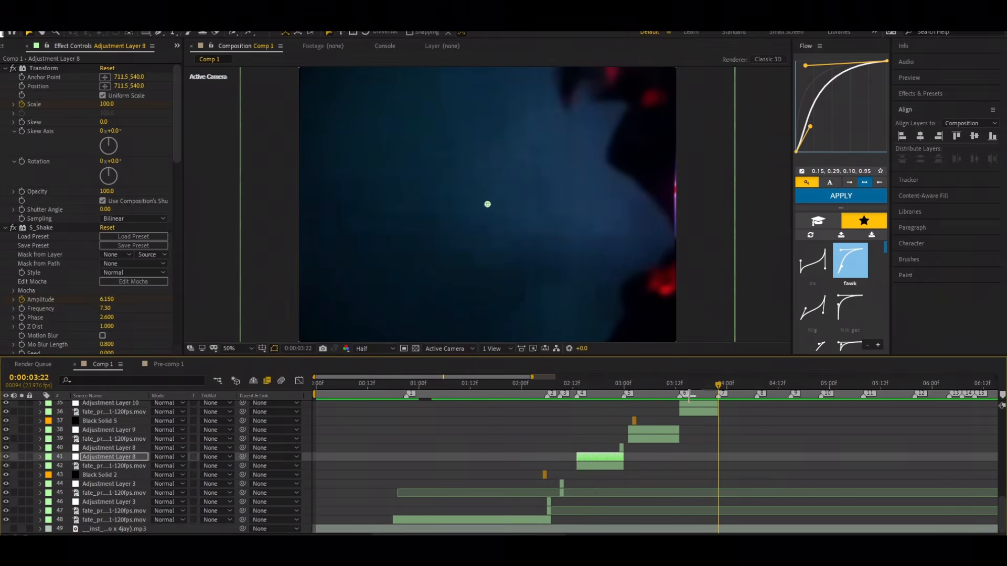
key("space")
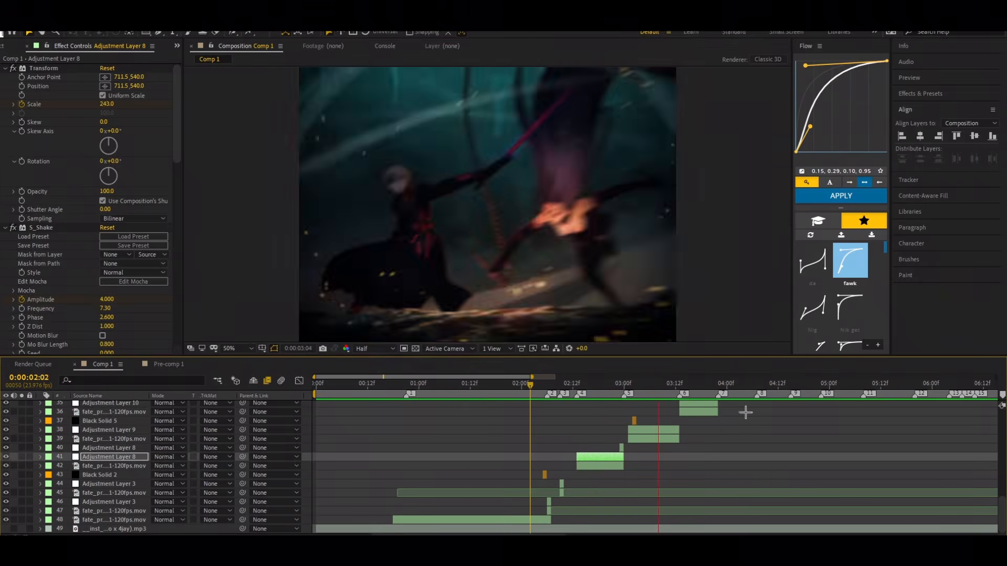
left_click(812, 387)
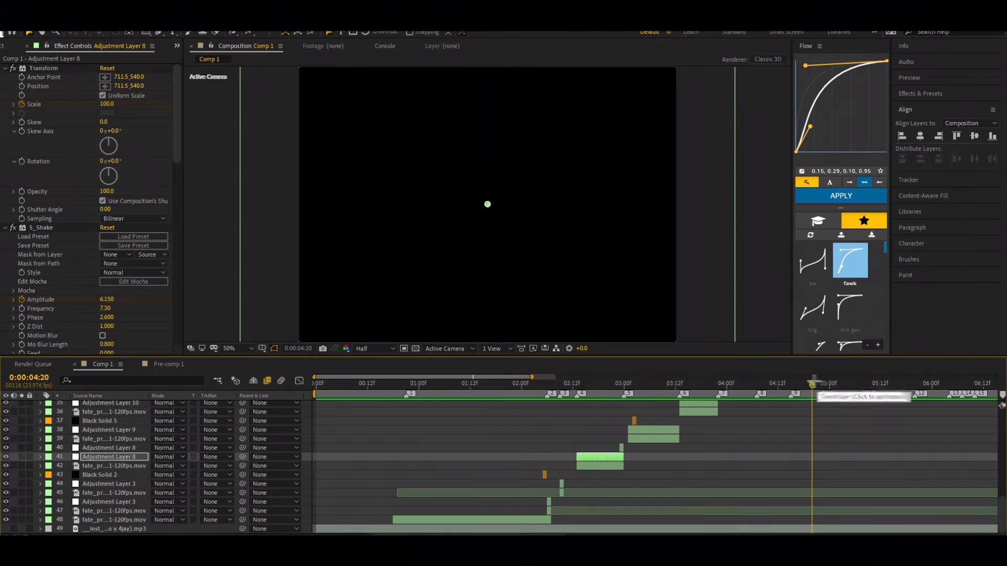
left_click_drag(799, 394, 541, 511)
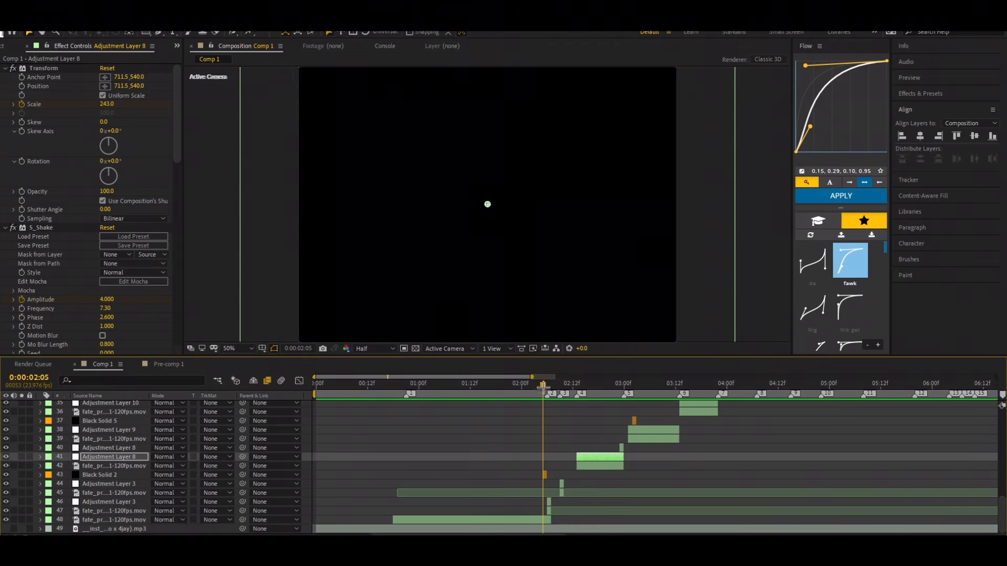
left_click_drag(542, 385, 615, 434)
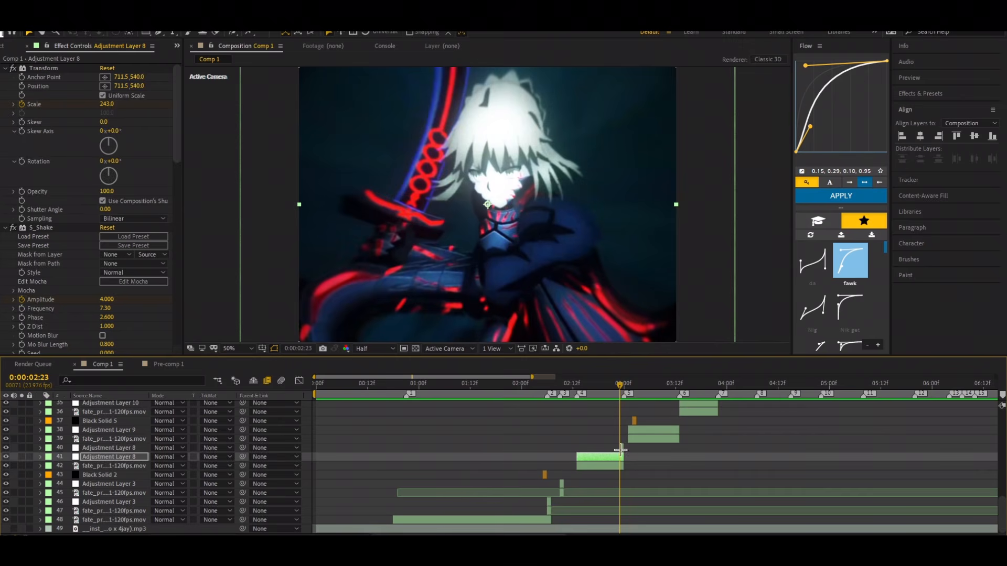
Step: Check the Exposure and S_WarpFishEye settings of the one-frame Adjustment Layer 8 at 0:00:02:23 and preview the edit from 0:00:01:14
left_click(621, 449)
left_click_drag(619, 385, 550, 487)
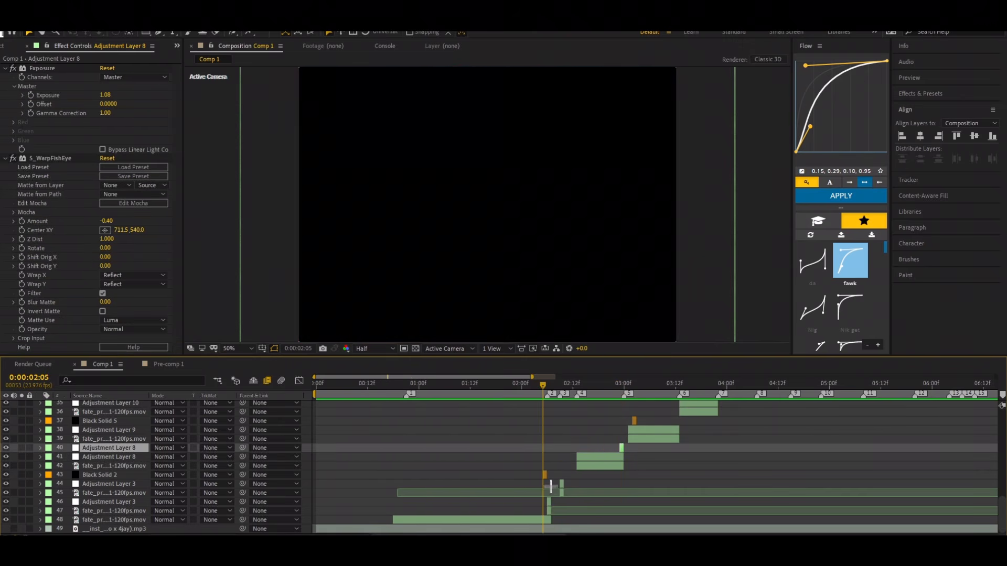
left_click_drag(543, 386, 543, 410)
left_click_drag(542, 385, 479, 432)
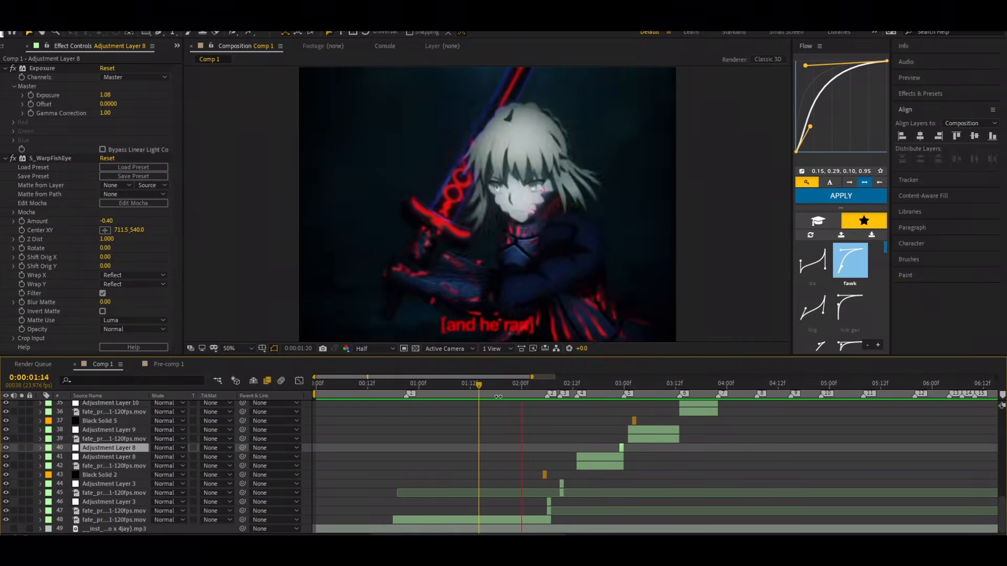
left_click(603, 386)
Step: Create an adjustment layer directly above the longer Adjustment Layer 8, split it at 0:00:02:13 and delete the earlier part
left_click_drag(607, 386, 577, 418)
key("ctrl+Down")
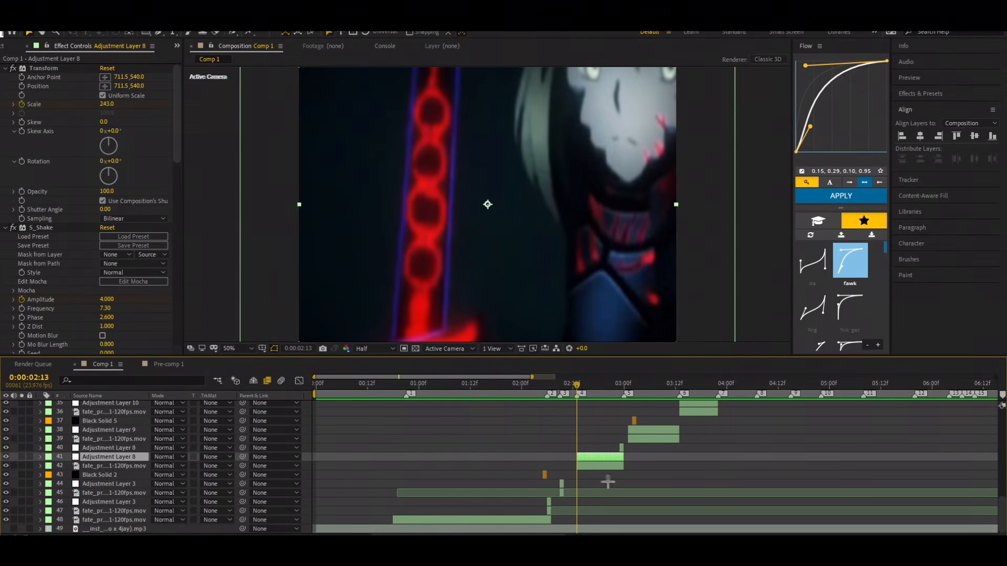
key("ctrl+alt+y")
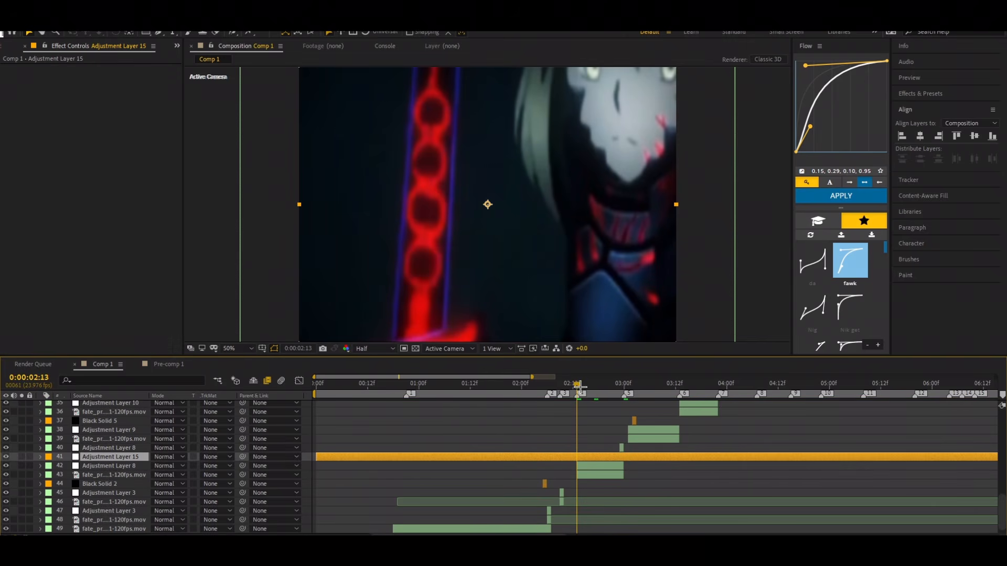
key("ctrl+shift+d")
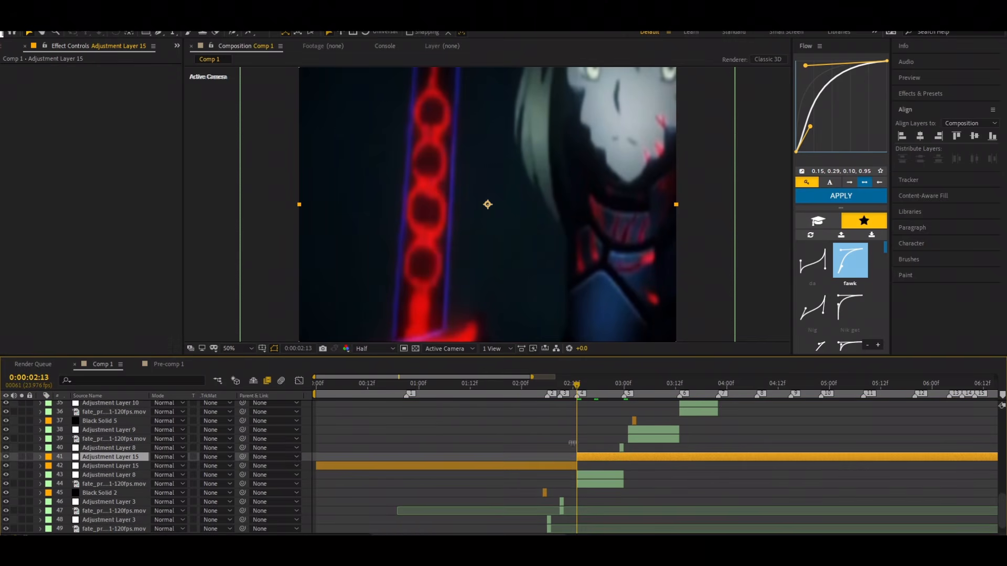
left_click(561, 467)
key("Delete")
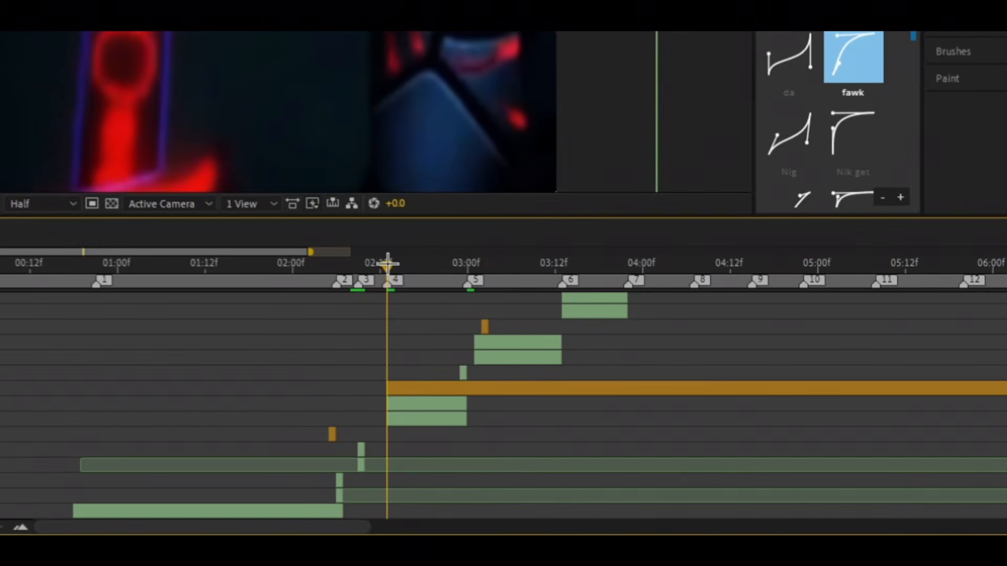
Step: Trim the new adjustment layer to a single frame starting at 0:00:02:13
left_click_drag(386, 261, 391, 266)
left_click(409, 386)
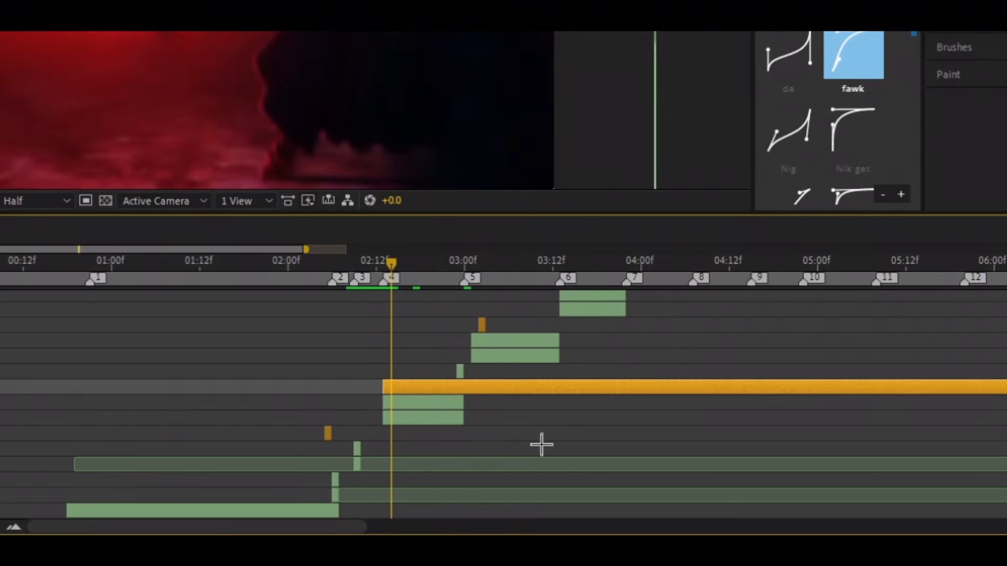
key("alt+]")
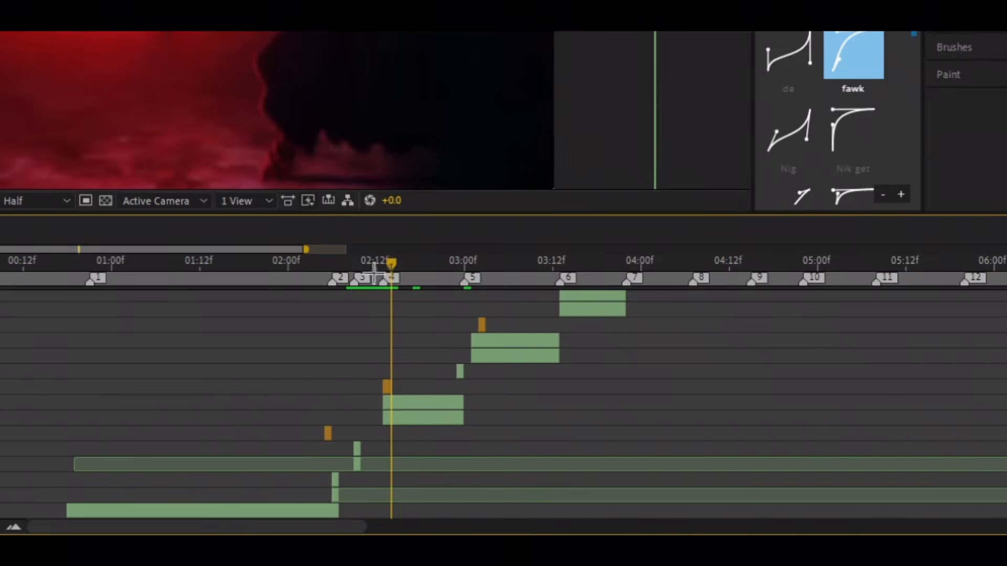
left_click(383, 263)
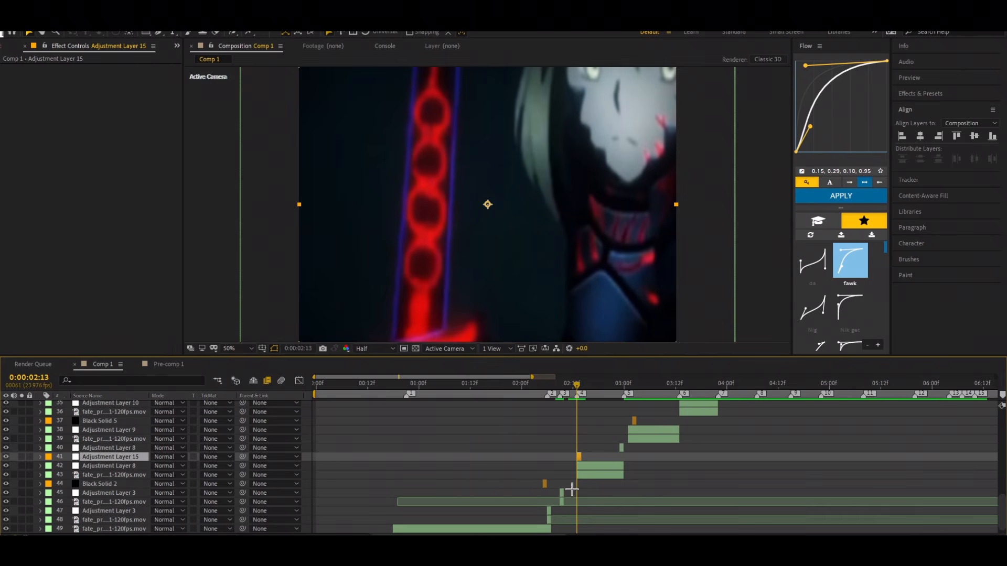
Step: Examine the Displacement Map and BCC Gaussian Blur settings of the one-frame Adjustment Layer 3 at 0:00:02:06
left_click_drag(343, 533, 349, 532)
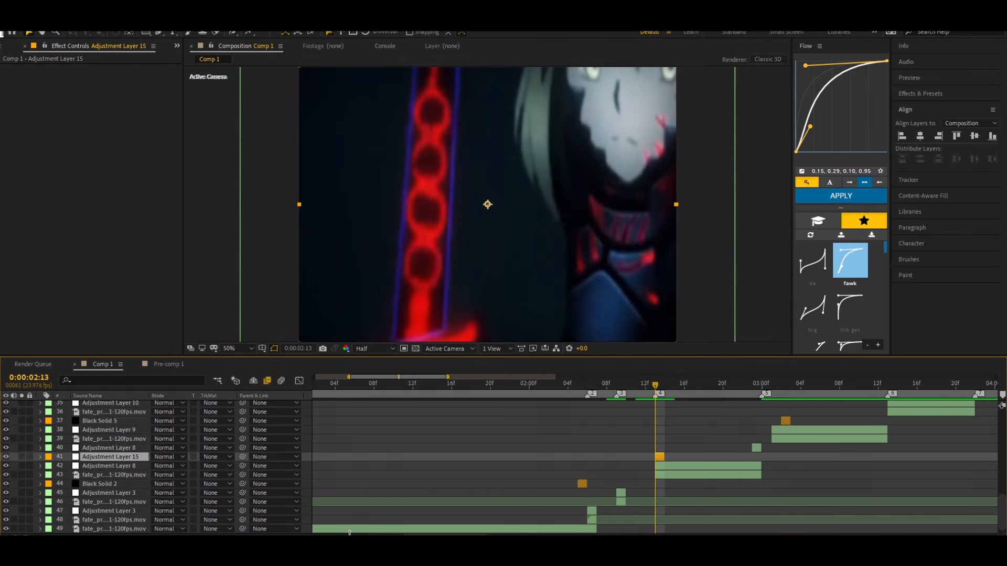
scroll(695, 421, "down", 1)
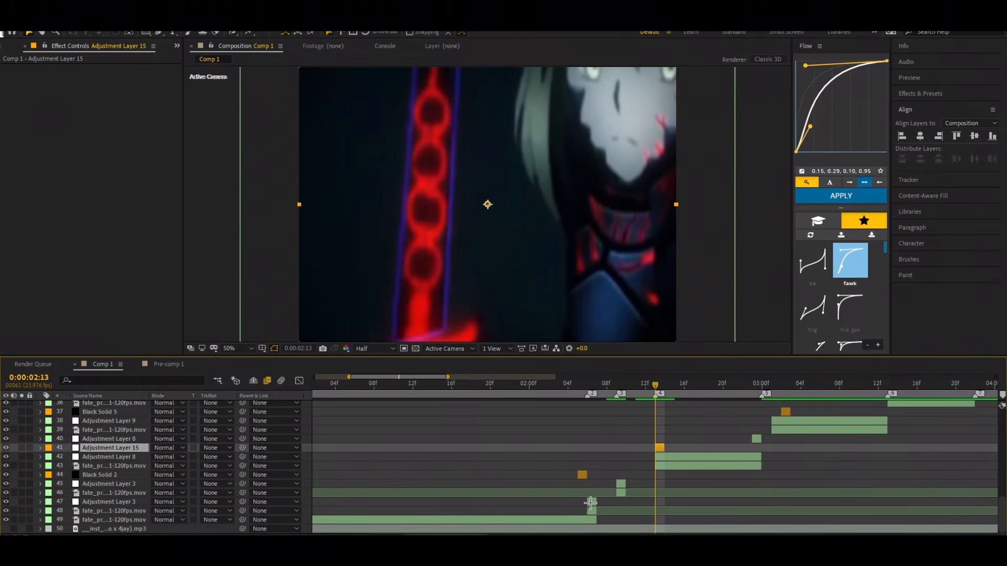
left_click(591, 502)
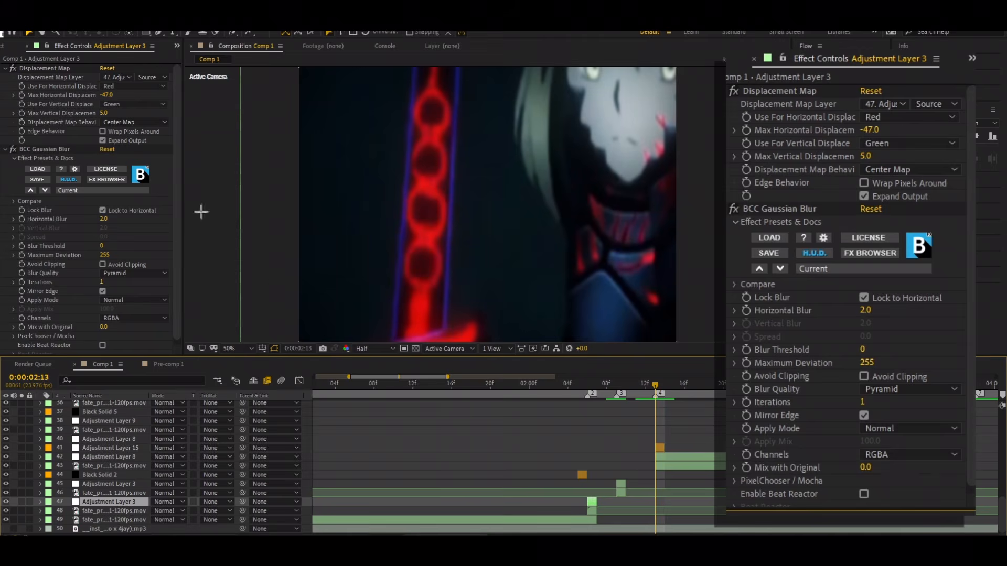
left_click_drag(655, 387, 587, 388)
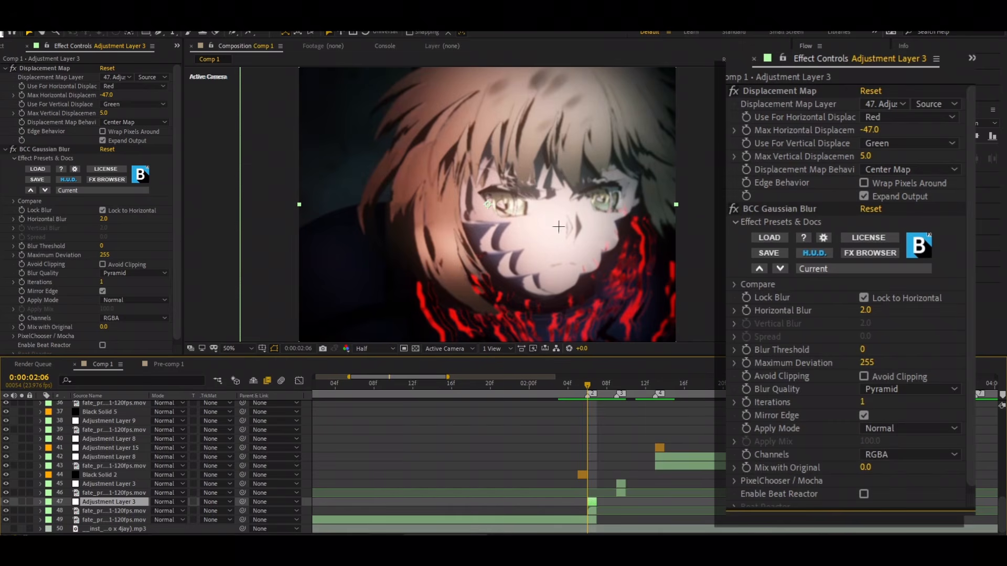
left_click_drag(588, 387, 587, 409)
left_click(41, 67)
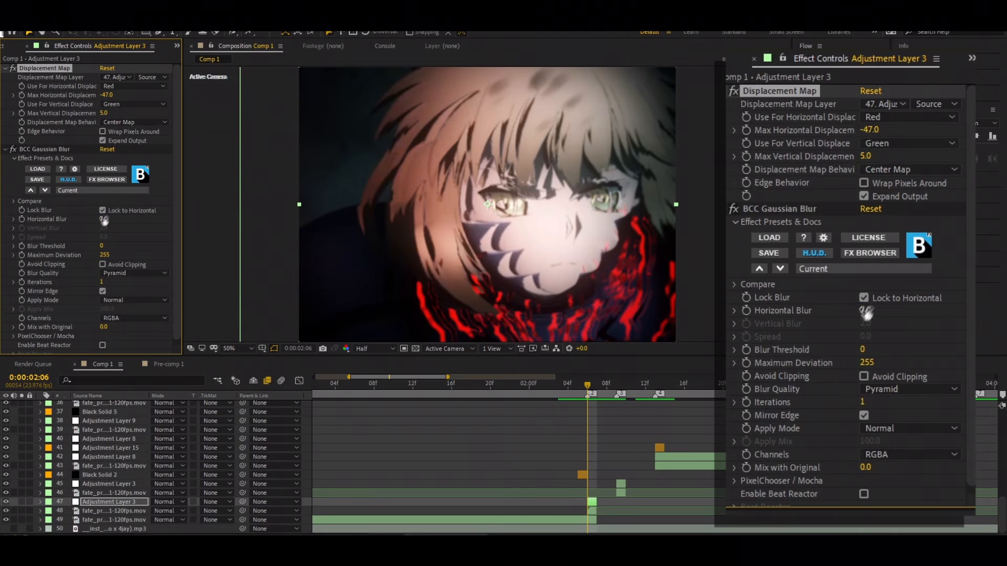
scroll(89, 227, "down", 1)
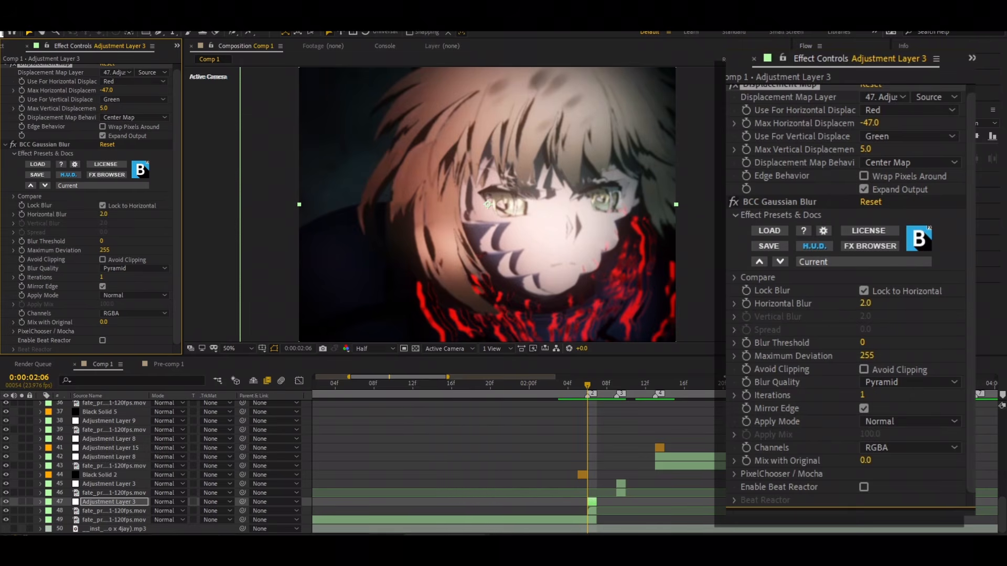
Step: Preview the one-frame displacement effect repeatedly from just before it, between about 0:00:02:03 and 0:00:02:13
left_click_drag(586, 383, 568, 439)
left_click(665, 386)
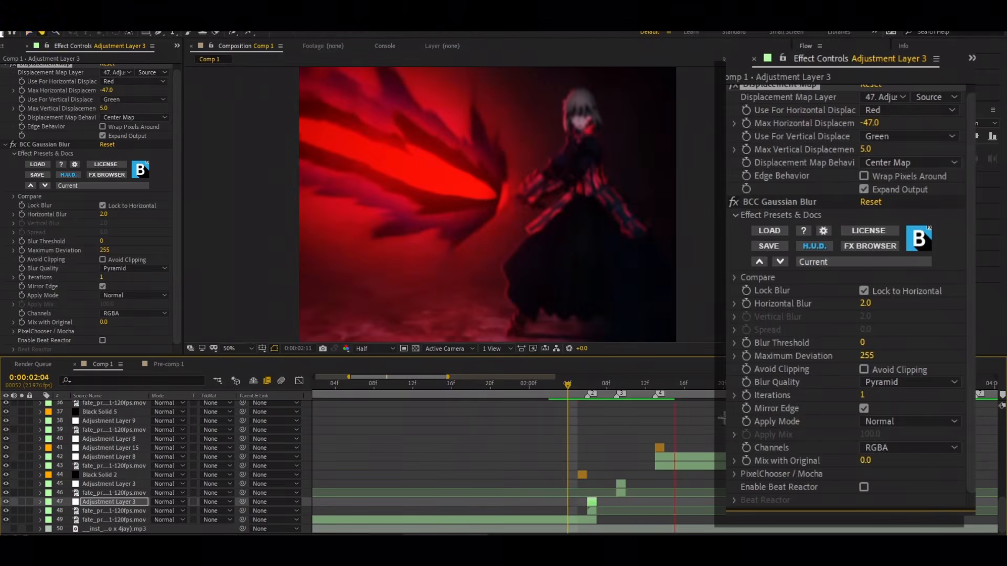
left_click_drag(663, 391, 562, 428)
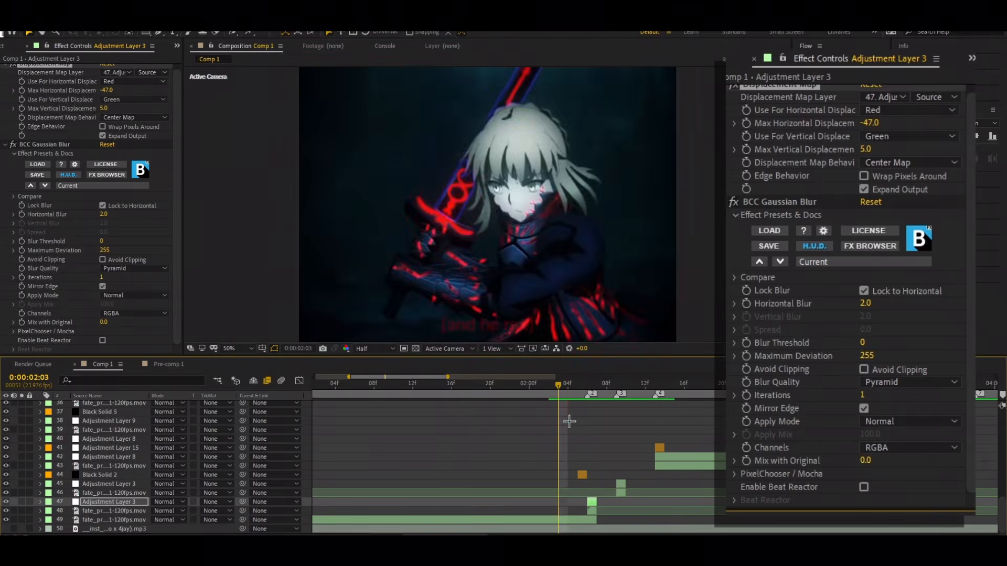
key("space")
left_click_drag(673, 385, 571, 407)
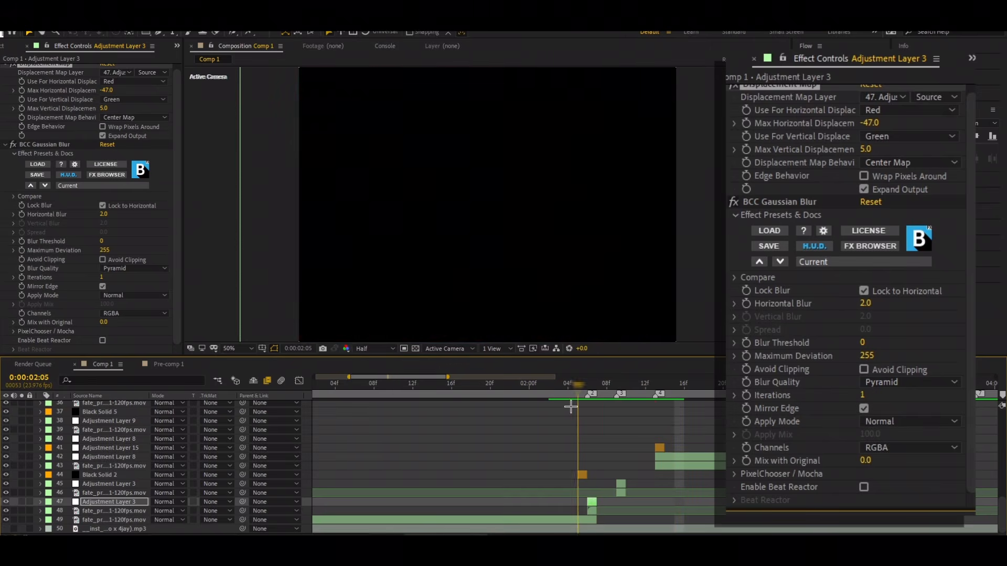
key("space")
left_click(663, 389)
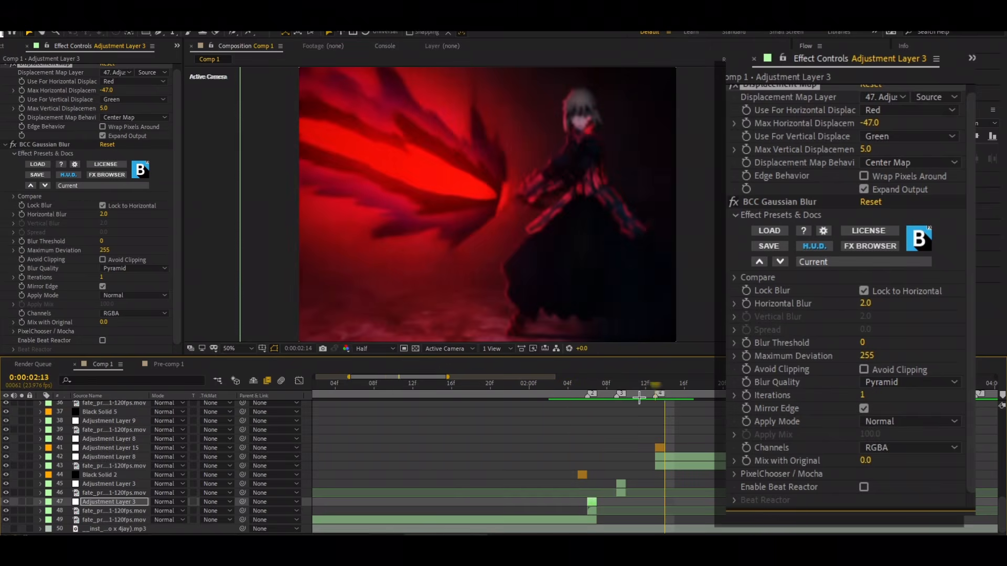
Step: Examine the one-frame footage clip directly beneath Adjustment Layer 3 at 0:00:02:06
left_click_drag(639, 397, 591, 420)
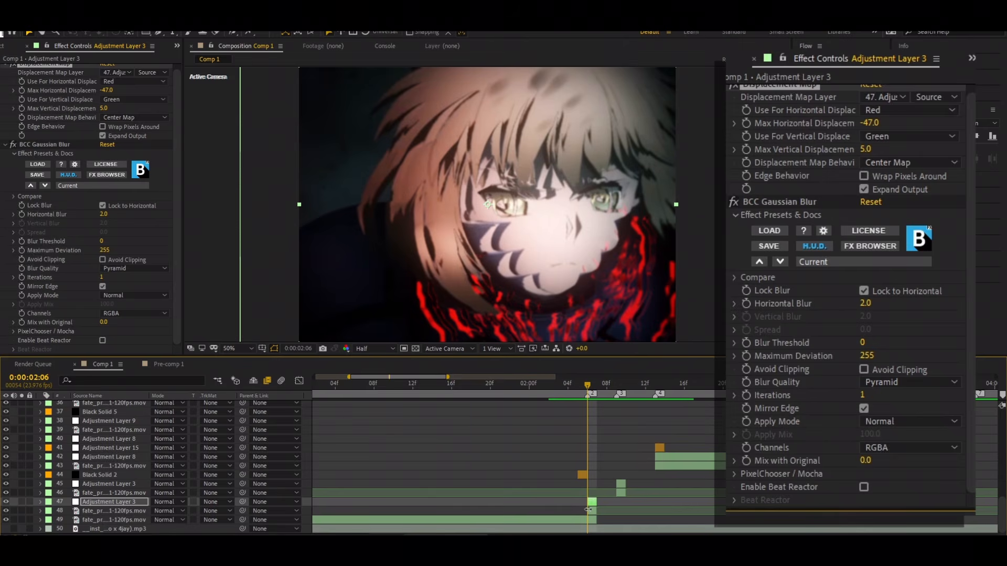
left_click(588, 510)
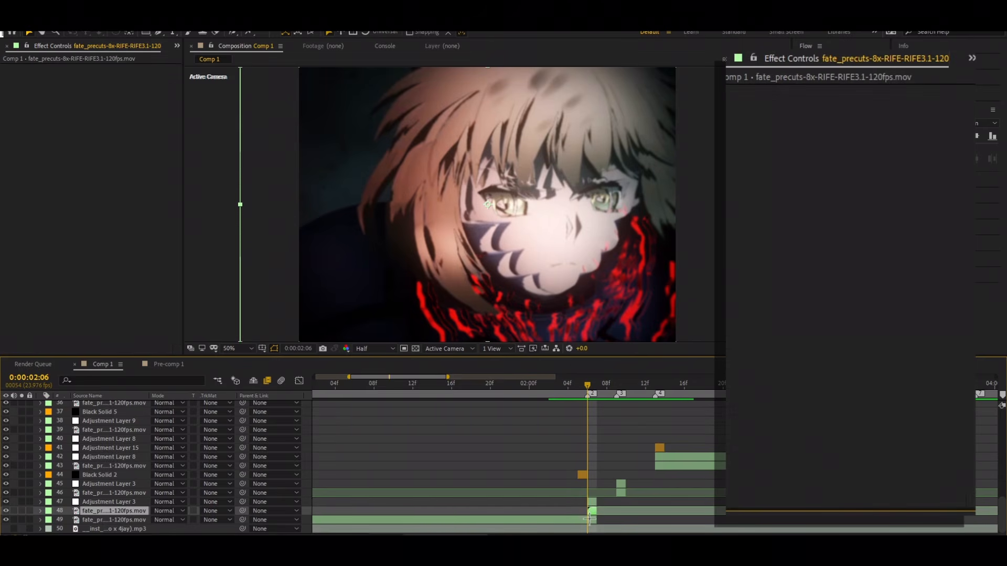
left_click_drag(586, 386, 653, 487)
left_click(584, 412)
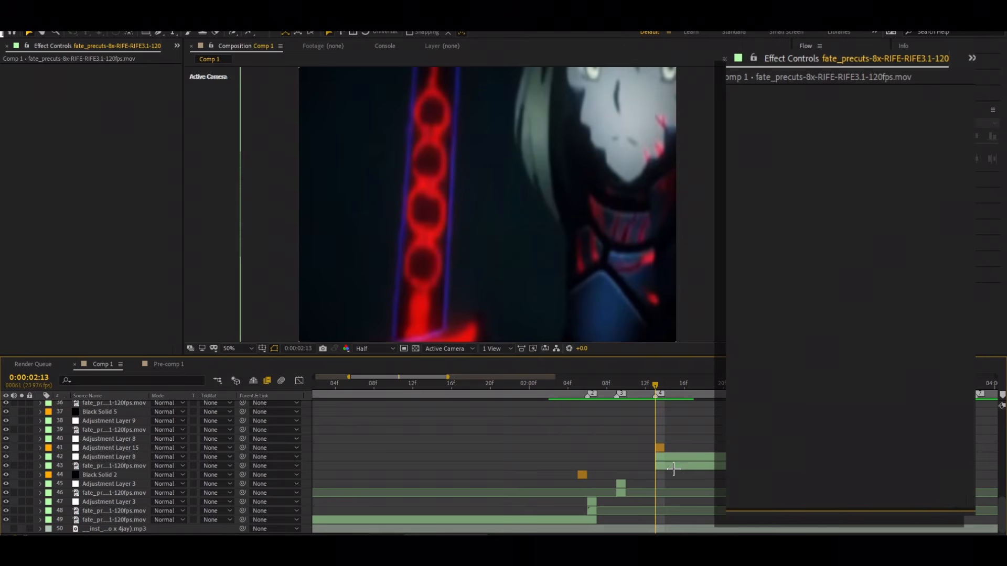
Step: Duplicate the footage clip that starts at 0:00:02:13, place the copy above Adjustment Layer 8 and shift it to start at 0:00:02:18
left_click(673, 468)
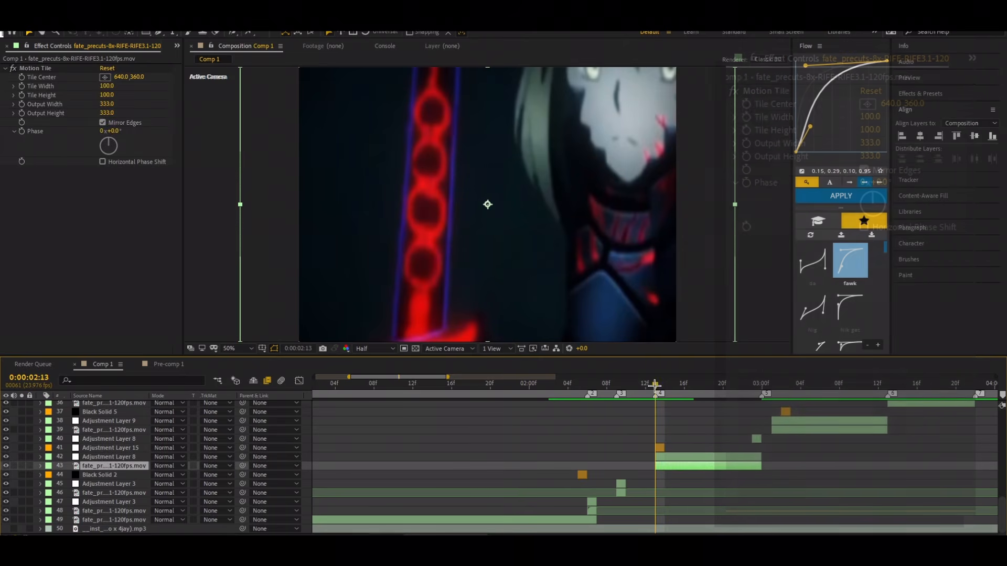
left_click_drag(656, 387, 706, 404)
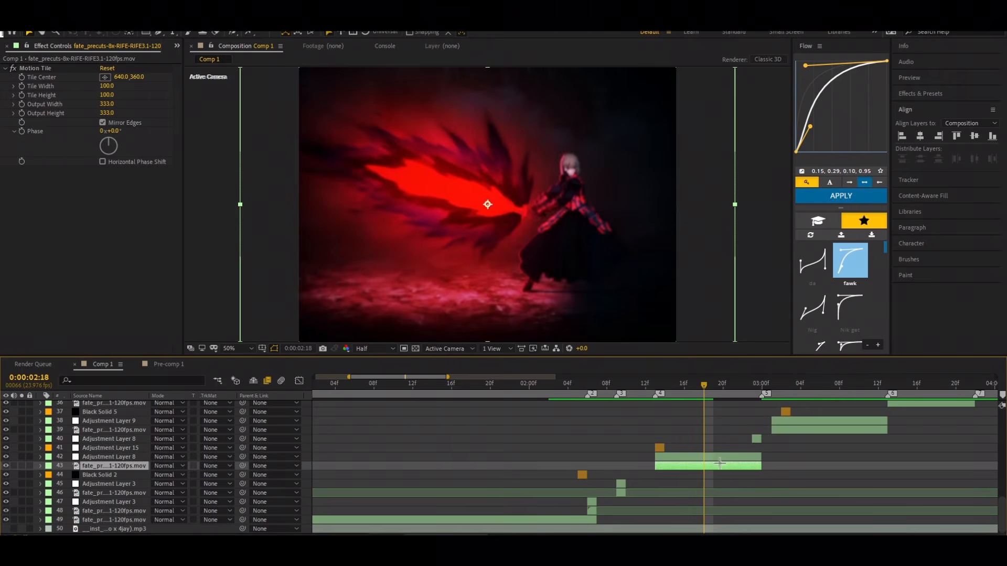
key("ctrl+d")
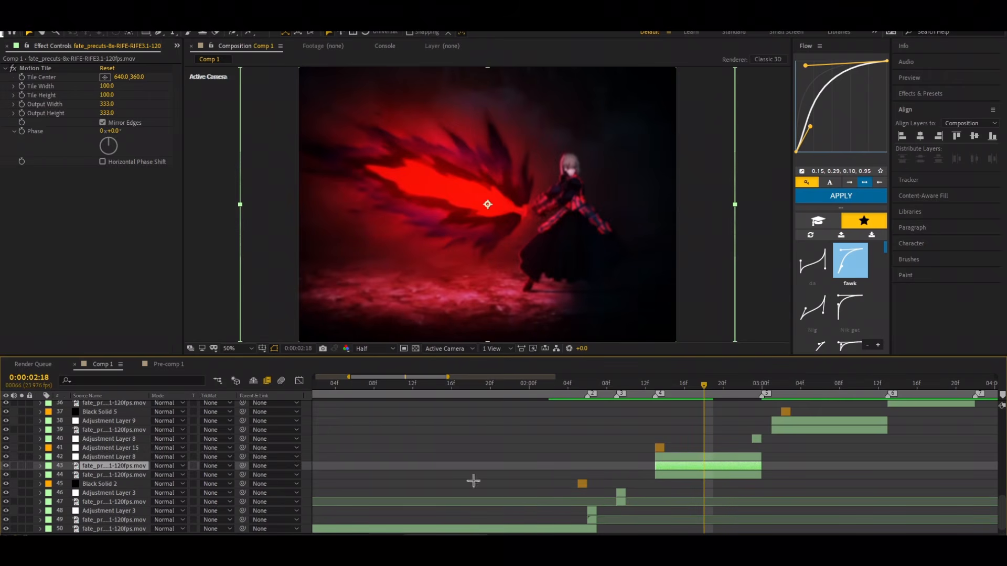
left_click_drag(145, 466, 144, 448)
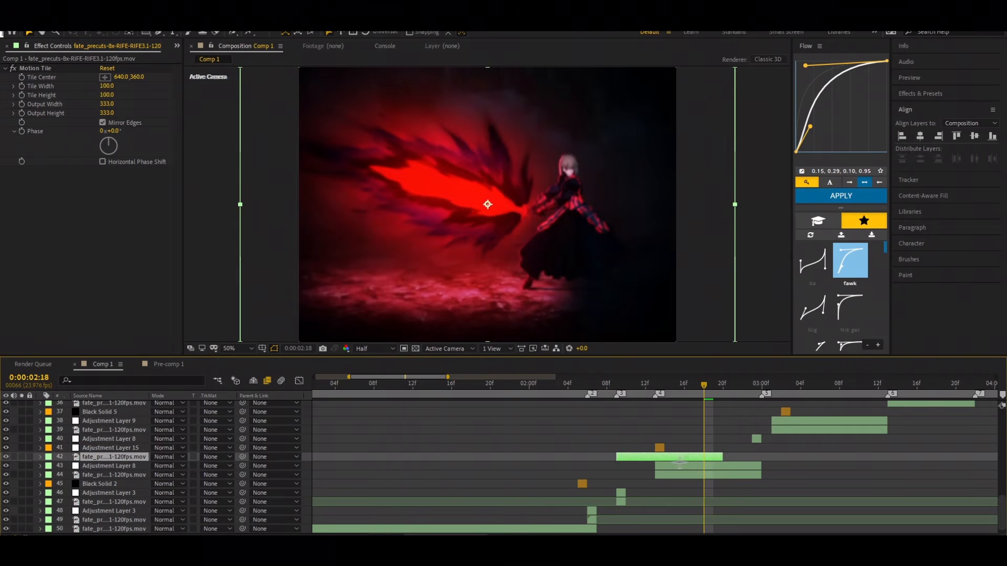
left_click_drag(680, 461, 767, 474)
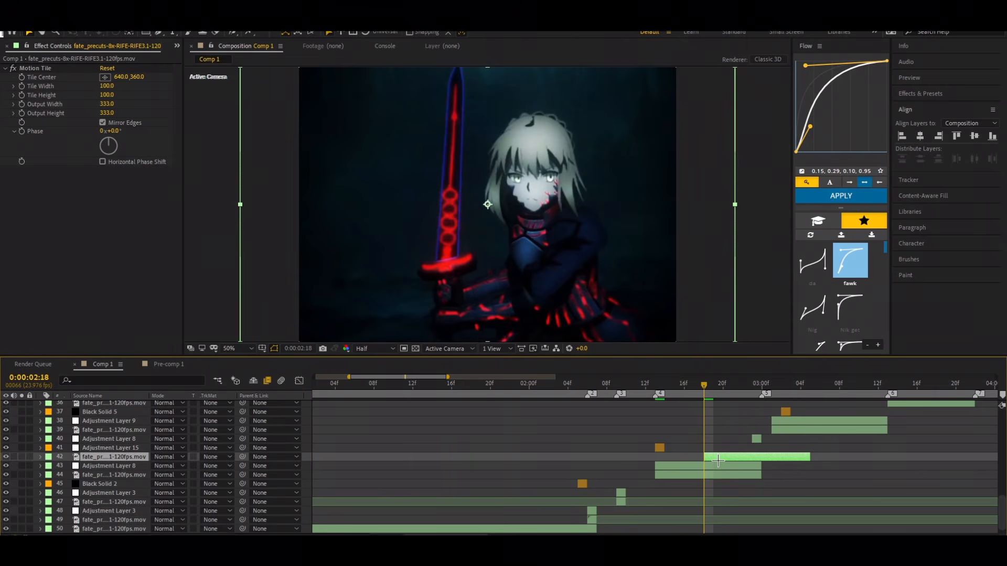
Step: Split the duplicated clip at 0:00:02:19 and delete the later part, leaving a single frame at 0:00:02:18
left_click_drag(722, 460, 733, 459)
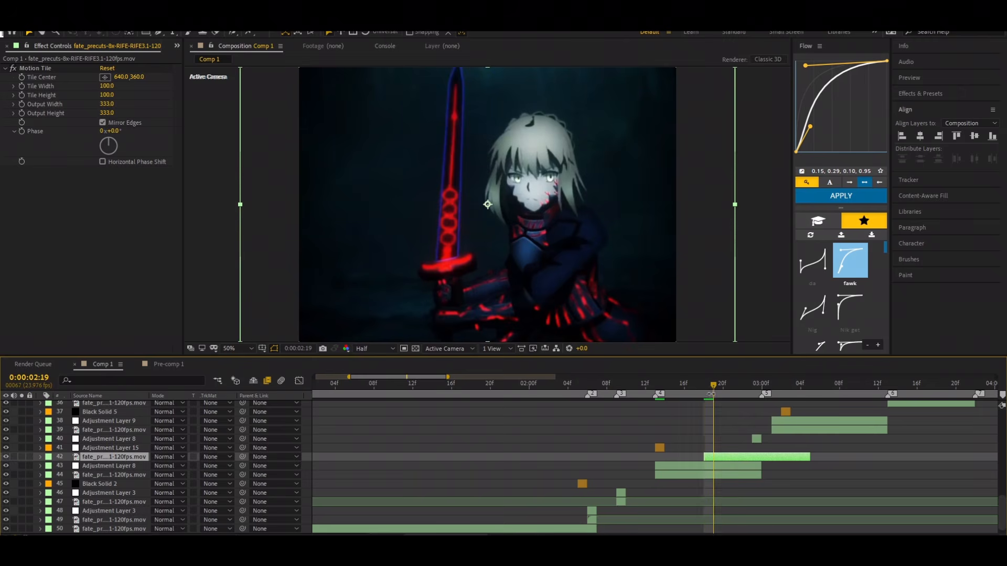
key("ctrl+shift+d")
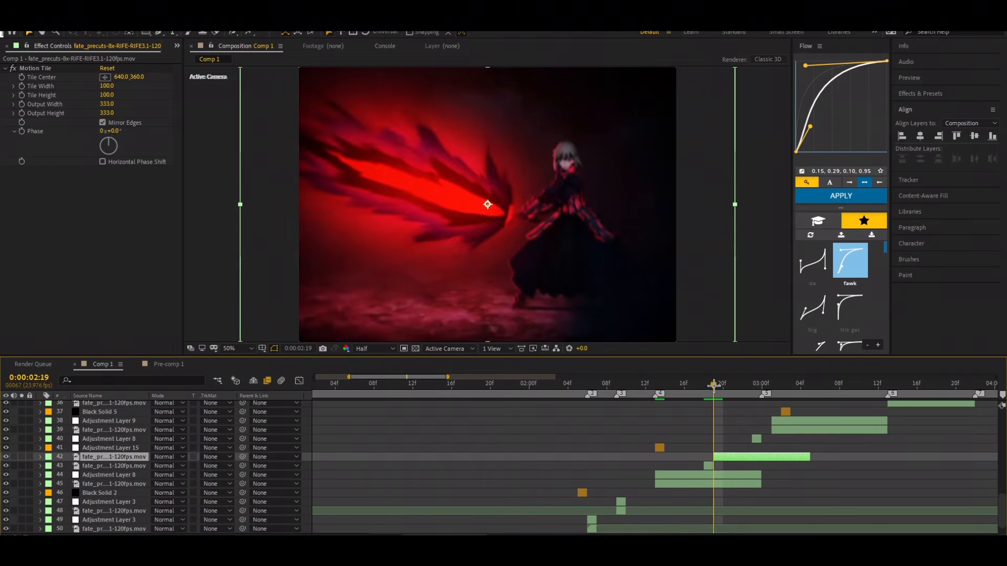
key("Delete")
left_click_drag(713, 387, 705, 439)
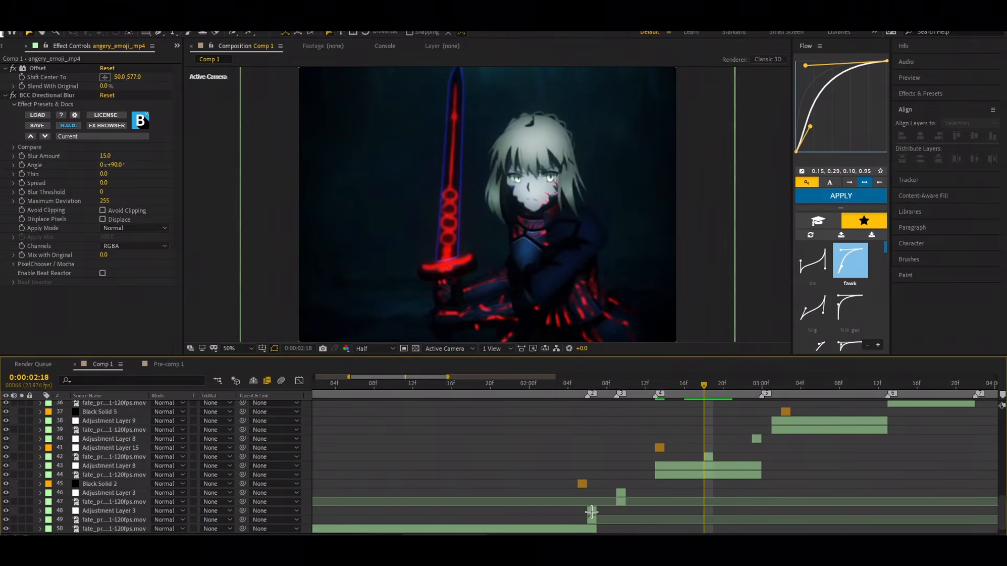
Step: Copy the Displacement Map and BCC Gaussian Blur effects from Adjustment Layer 3 at 0:00:02:06 onto the one-frame clip at 0:00:02:18
left_click(591, 512)
left_click(46, 68)
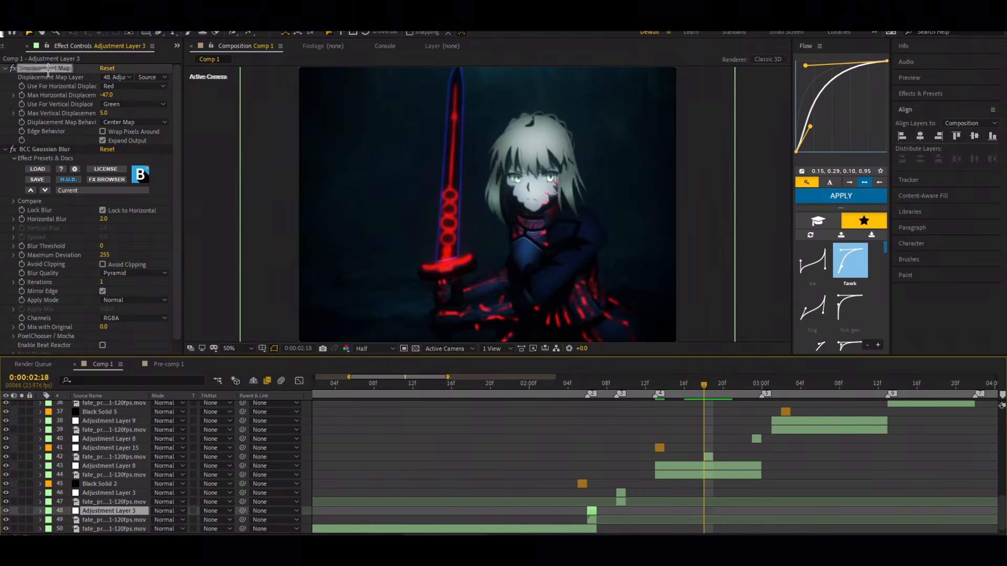
left_click(52, 150, "ctrl")
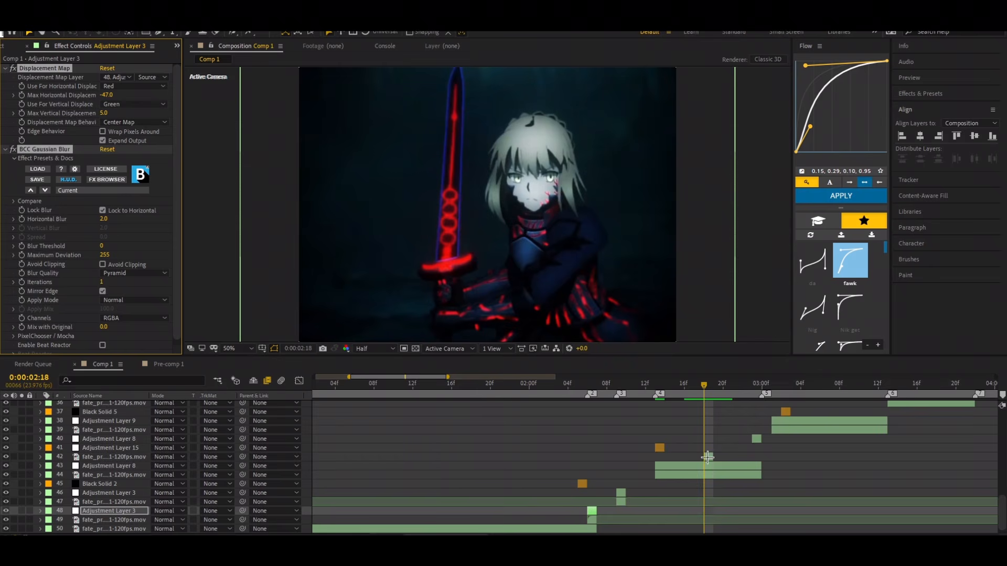
left_click(707, 457)
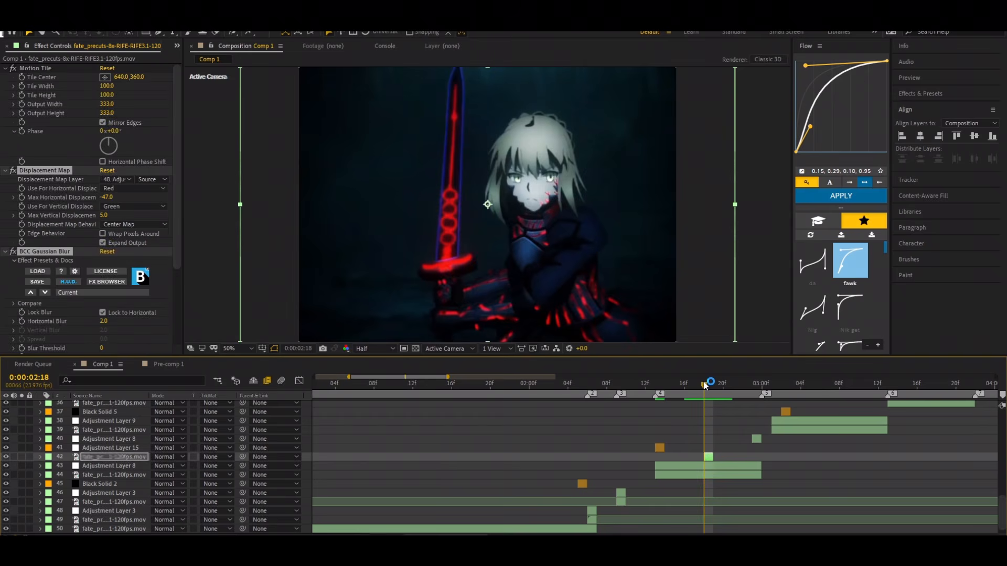
Step: Preview the inserted one-frame clip repeatedly, starting from about 0:00:02:14
left_click_drag(704, 385, 665, 409)
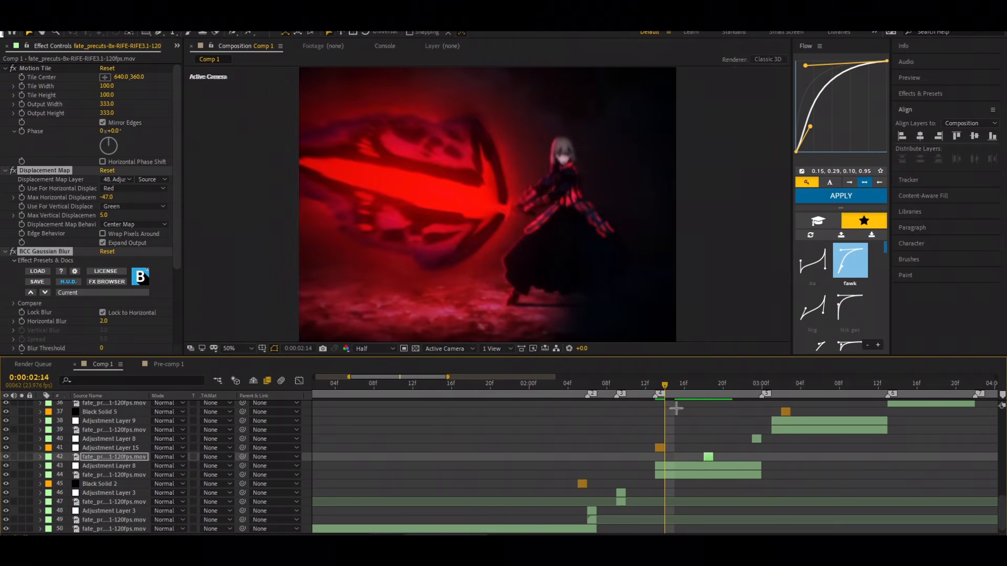
key("space")
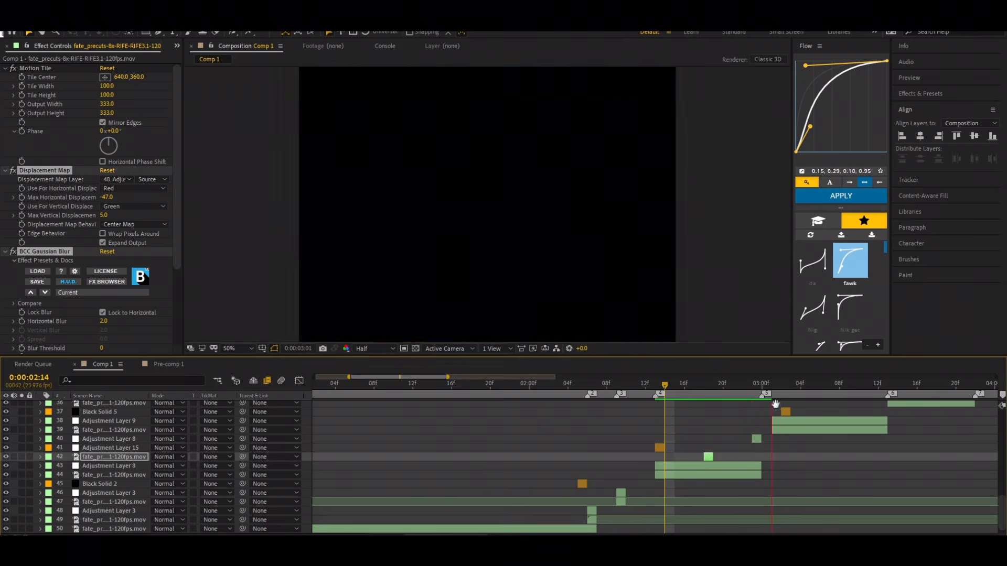
left_click(772, 388)
key("space")
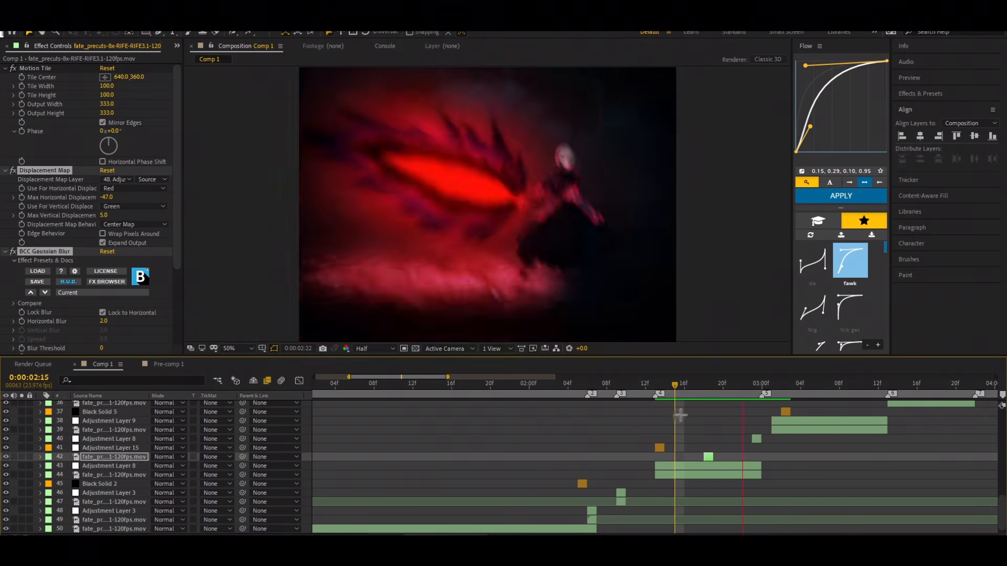
key("space")
left_click(666, 387)
key("space")
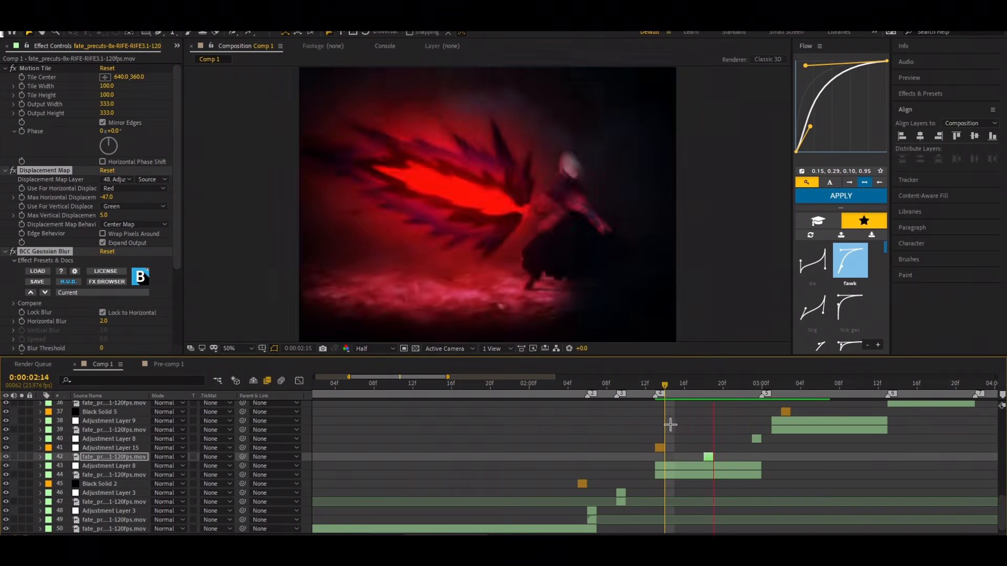
key("space")
key("space")
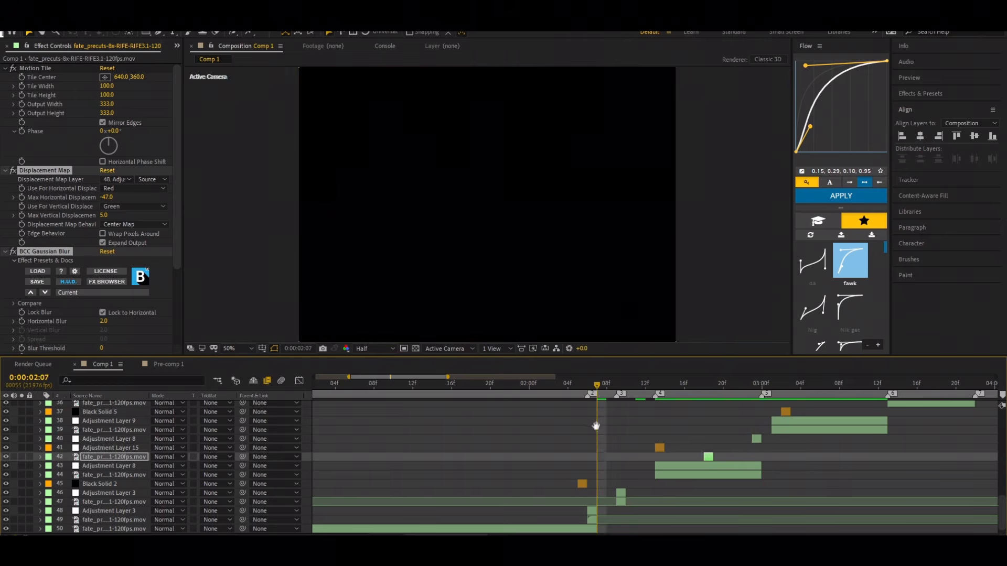
Step: Preview the longer sequence from about 0:00:02:10 through the transition into the next scene at 0:00:03:01
left_click(820, 395)
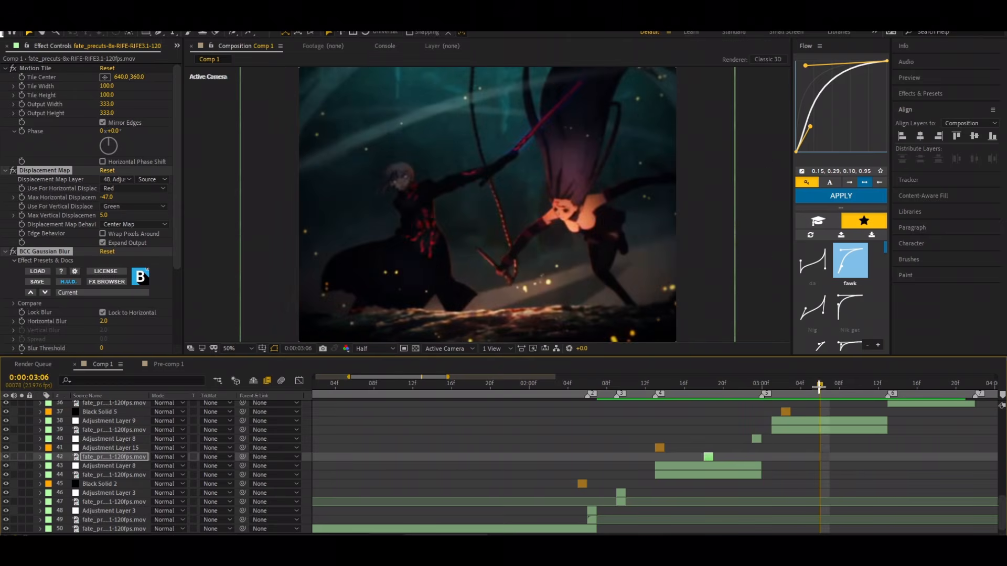
key("space")
key("space")
key("space")
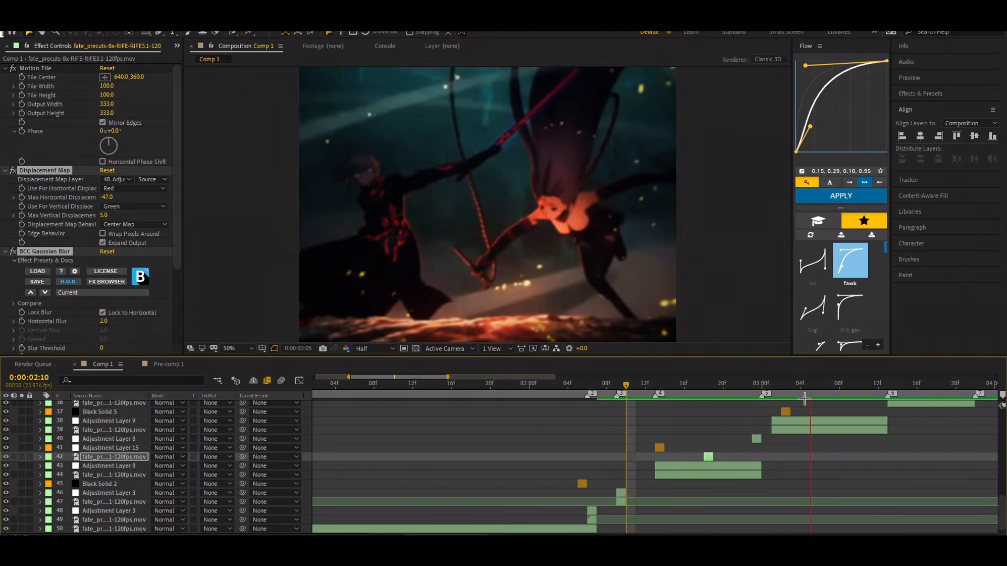
left_click(801, 385)
key("space")
left_click(769, 385)
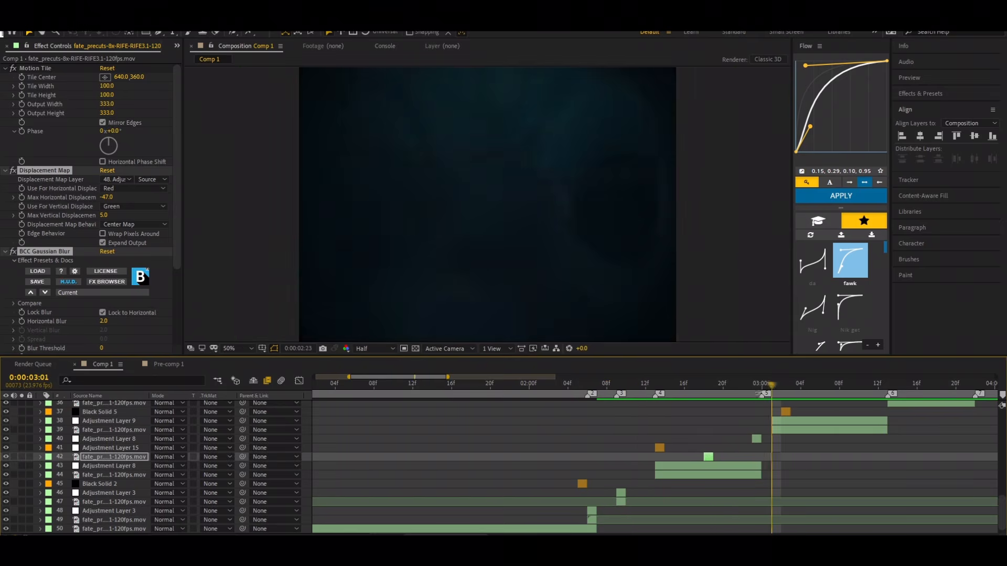
key("space")
Step: Examine Exposure and S_WarpFishEye on the one-frame Adjustment Layer 8 at 0:00:02:23, trying a fisheye Amount of -6.30 and undoing it
left_click(753, 388)
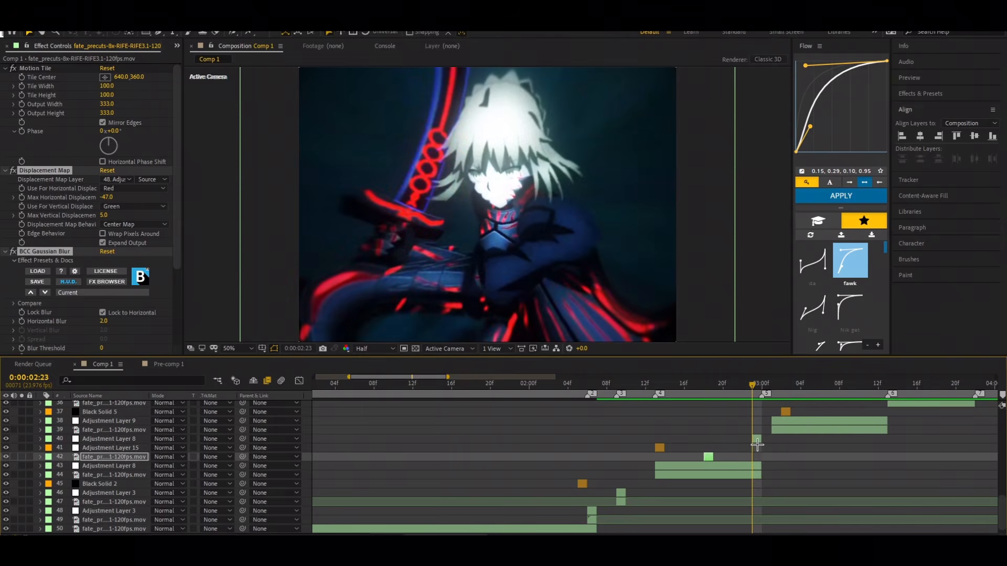
left_click(756, 441)
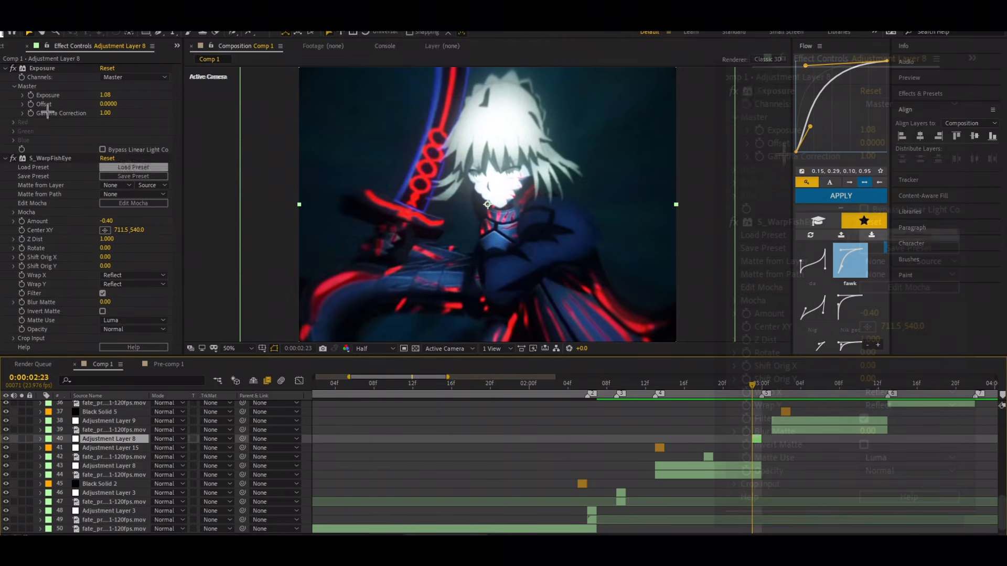
left_click(42, 68)
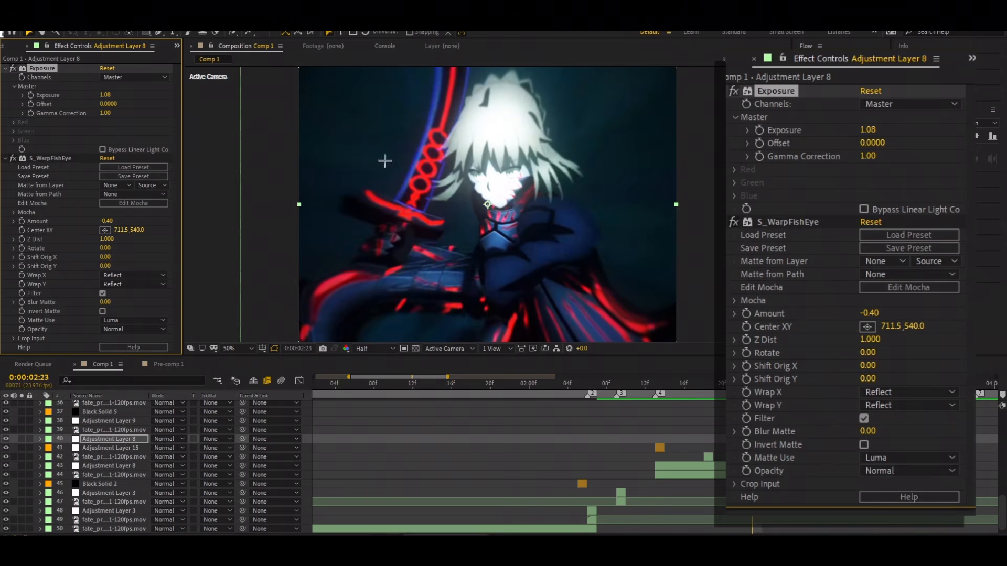
left_click_drag(107, 222, 85, 230)
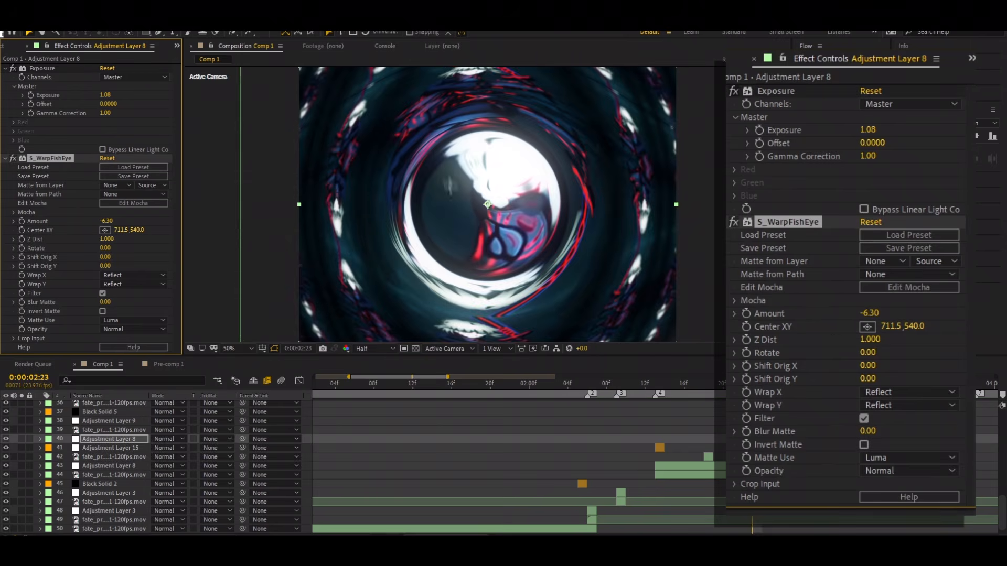
key("ctrl+z")
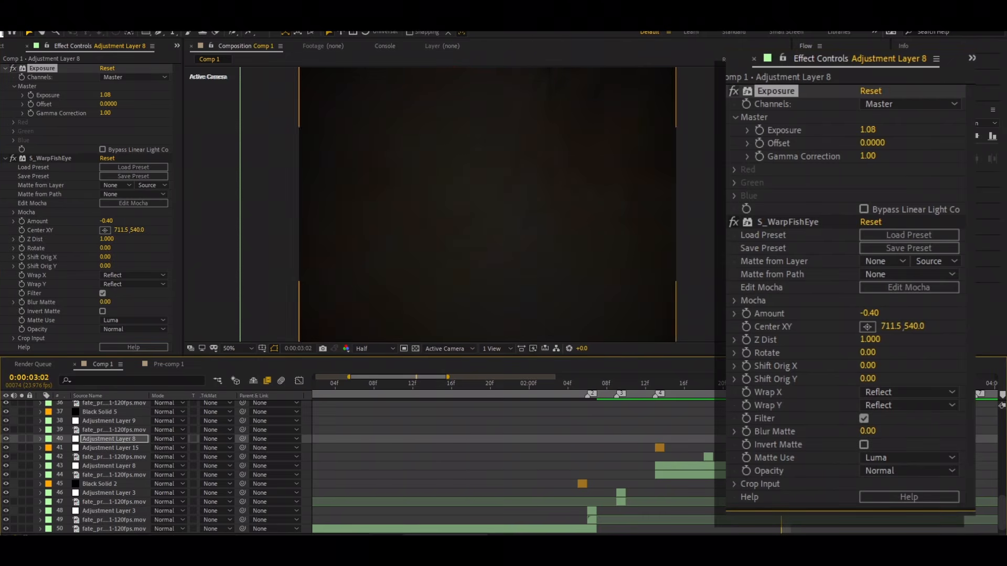
Step: Inspect the short Black Solid 5 at 0:00:03:02 and preview the following scenes from about 0:00:03:03
left_click(786, 412)
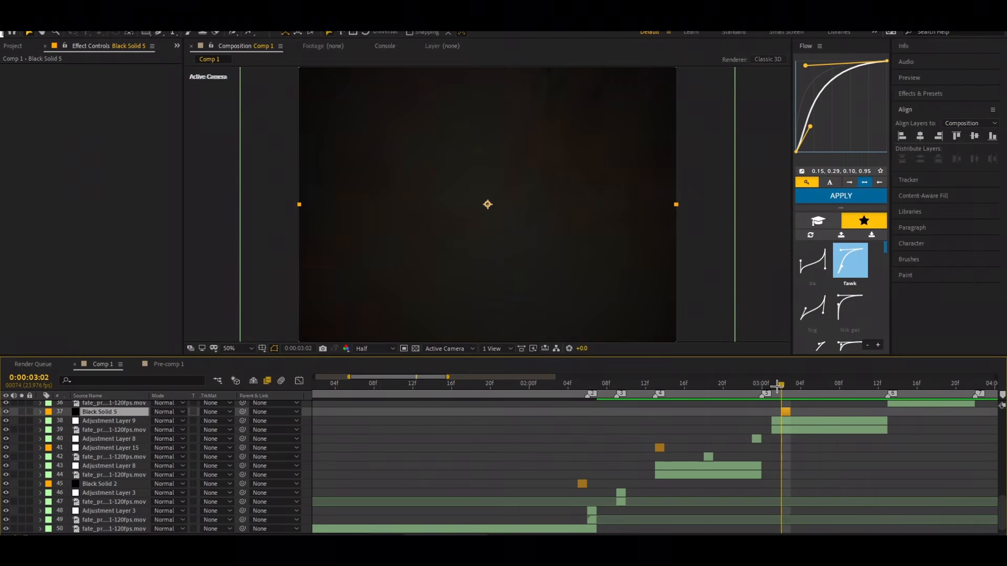
key("Page_Down")
left_click_drag(775, 394, 658, 459)
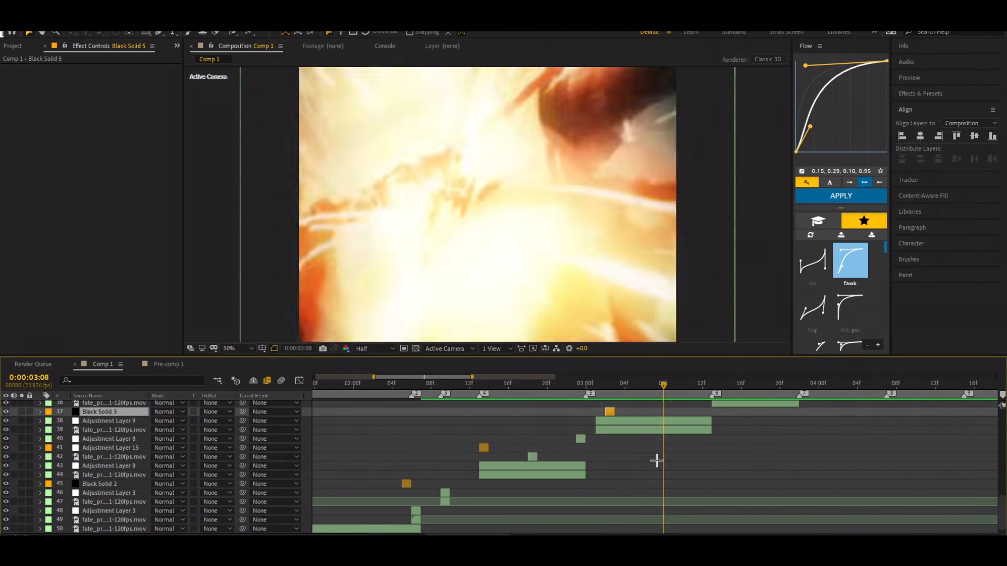
scroll(729, 432, "up", 4)
key("space")
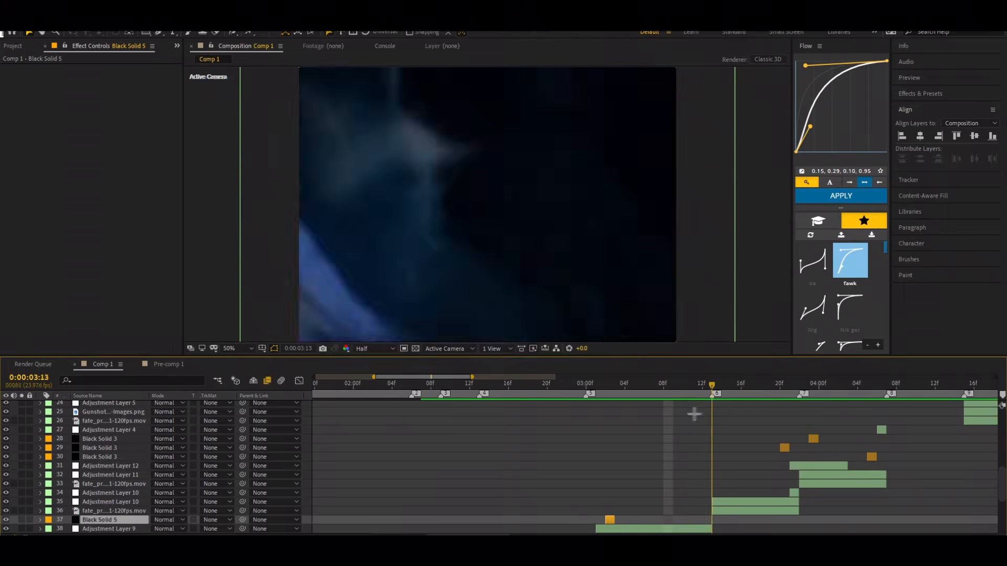
left_click_drag(778, 435, 610, 455)
key("space")
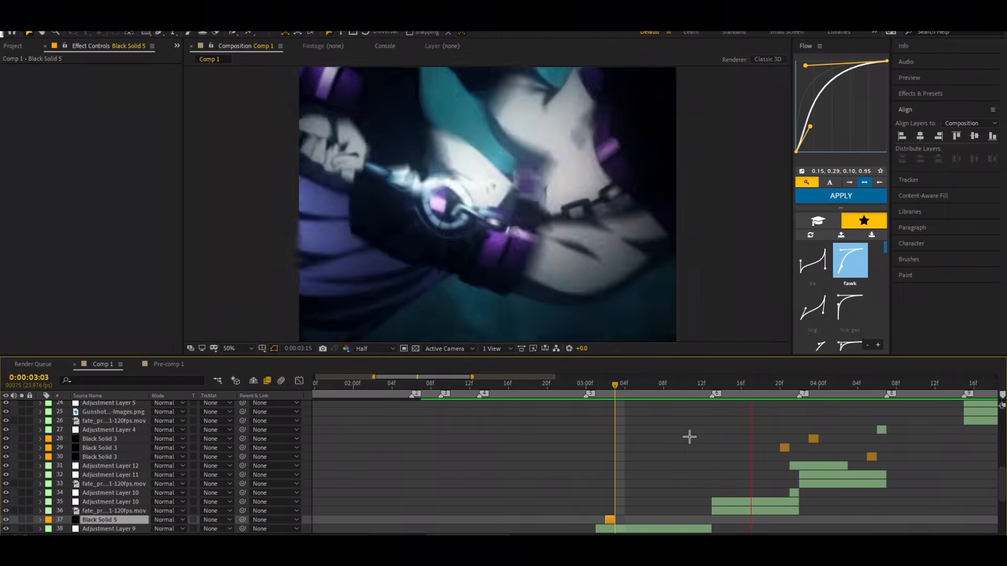
key("space")
Step: Examine the S_WarpBubble settings of Adjustment Layer 12 at 0:00:03:21 and review the frames up to 0:00:04:06
left_click_drag(929, 389, 789, 460)
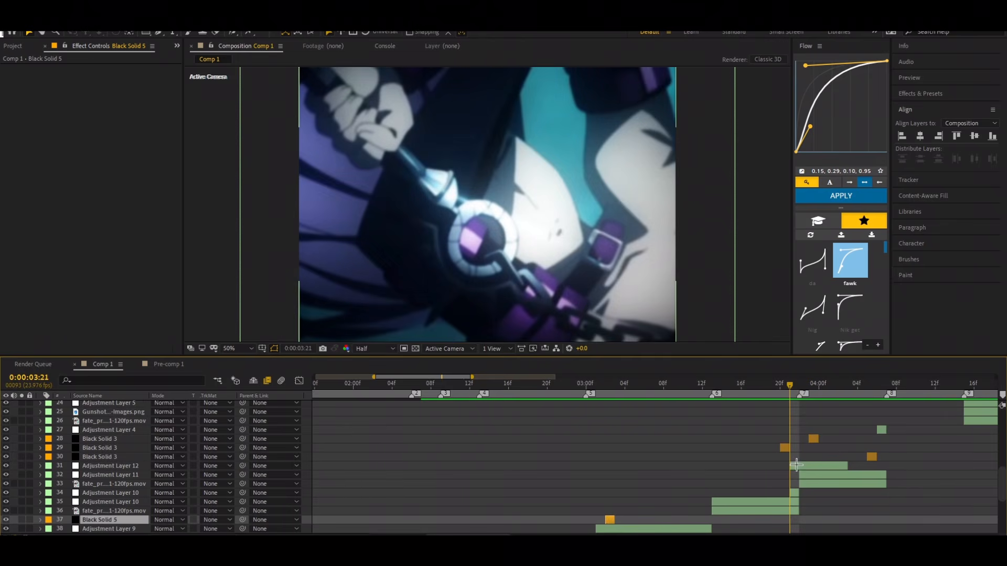
left_click(795, 465)
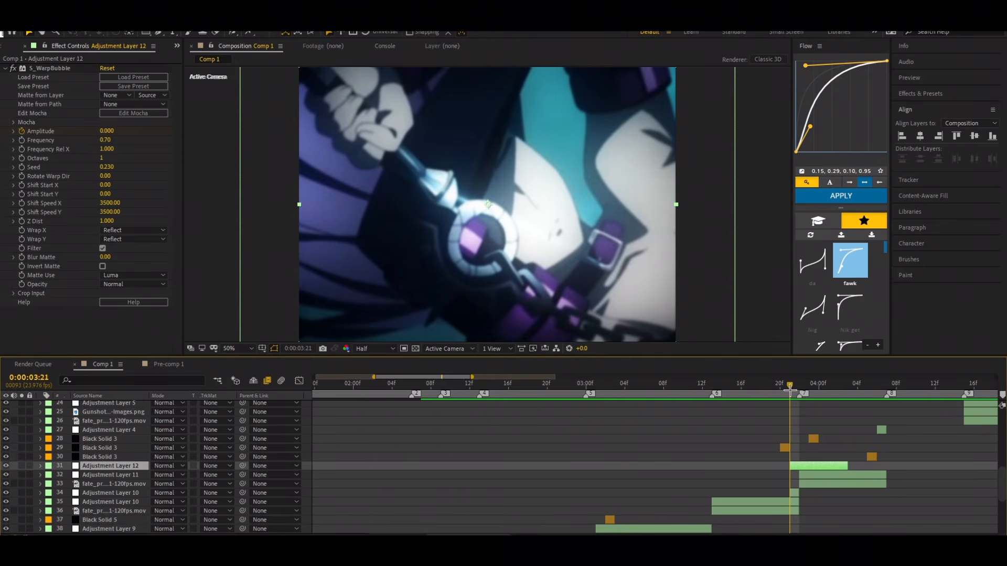
left_click_drag(790, 390, 881, 414)
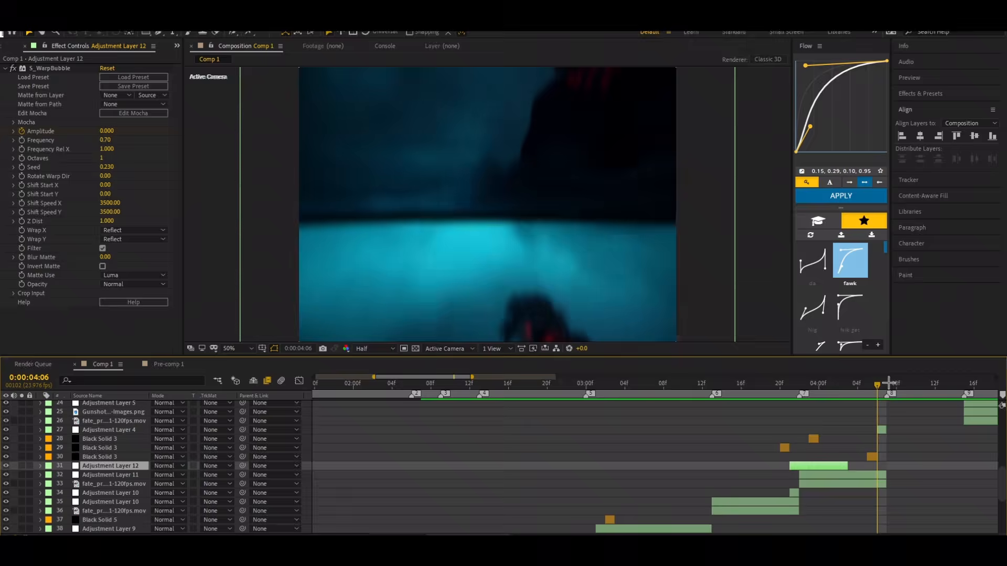
left_click_drag(880, 387, 476, 523)
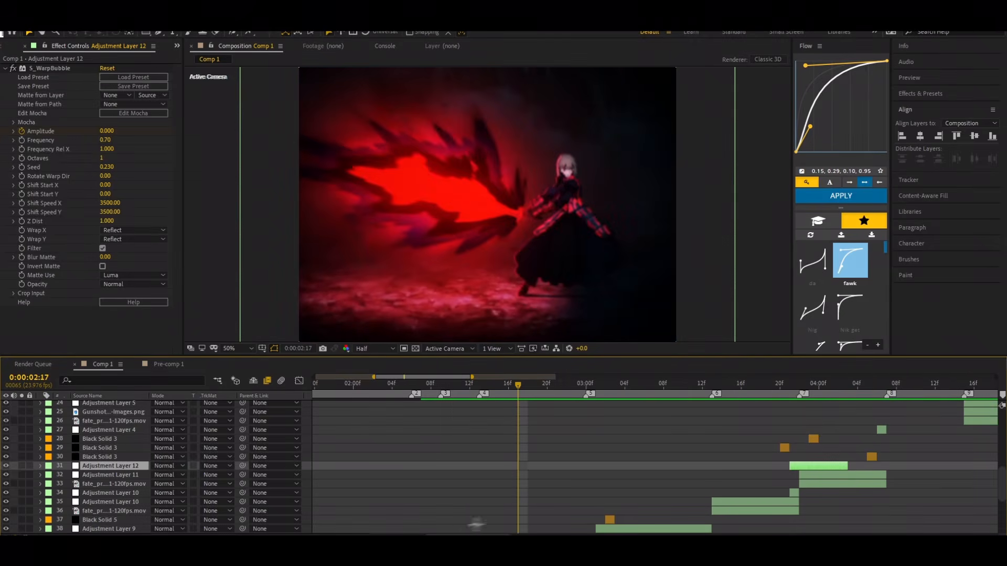
Step: Preview the edit across the whole timeline from 0:00:02:17, 0:00:02:06 and 0:00:03:03 into the angry emoji section
left_click_drag(349, 535, 339, 536)
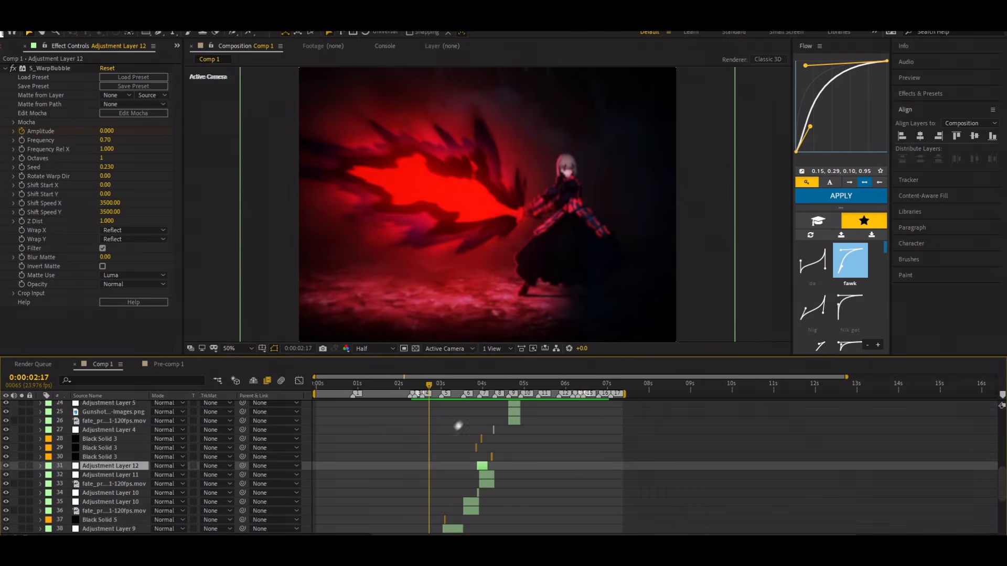
key("space")
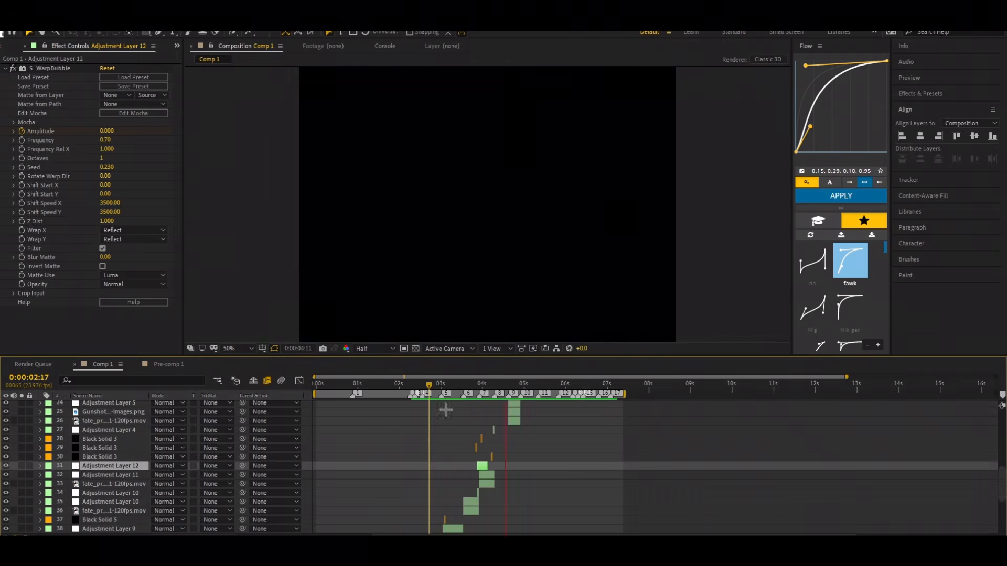
key("space")
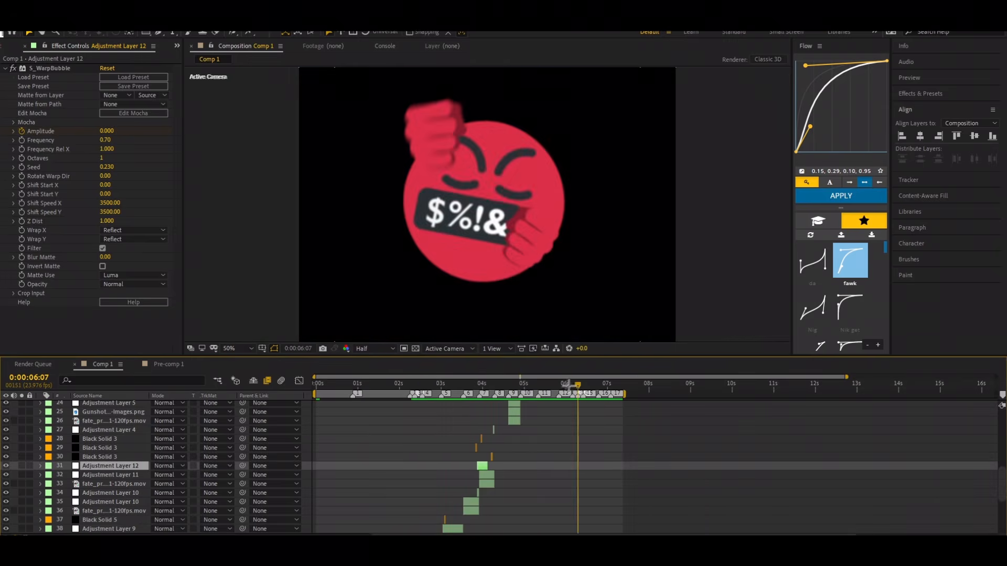
left_click_drag(578, 386, 408, 432)
key("space")
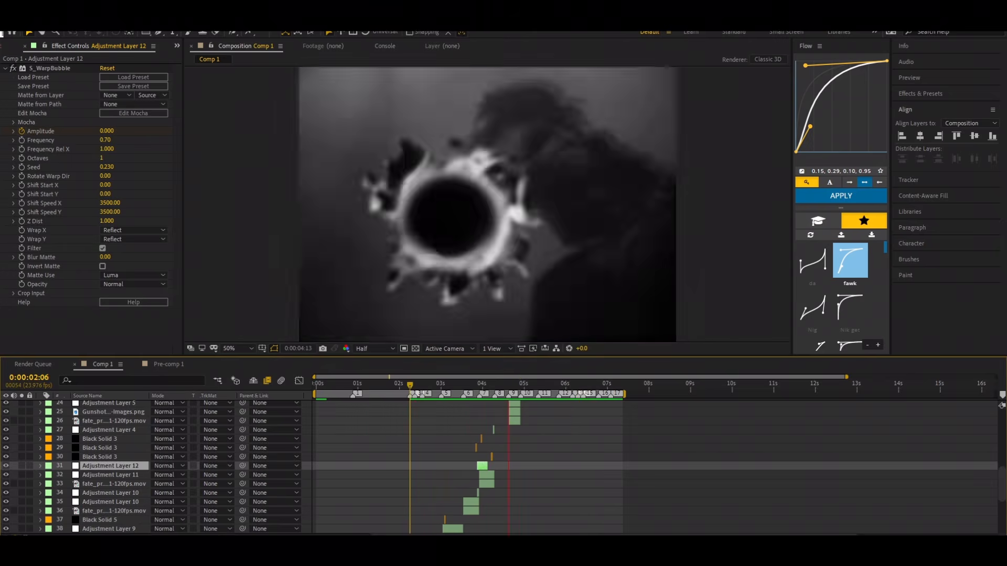
left_click_drag(546, 387, 446, 411)
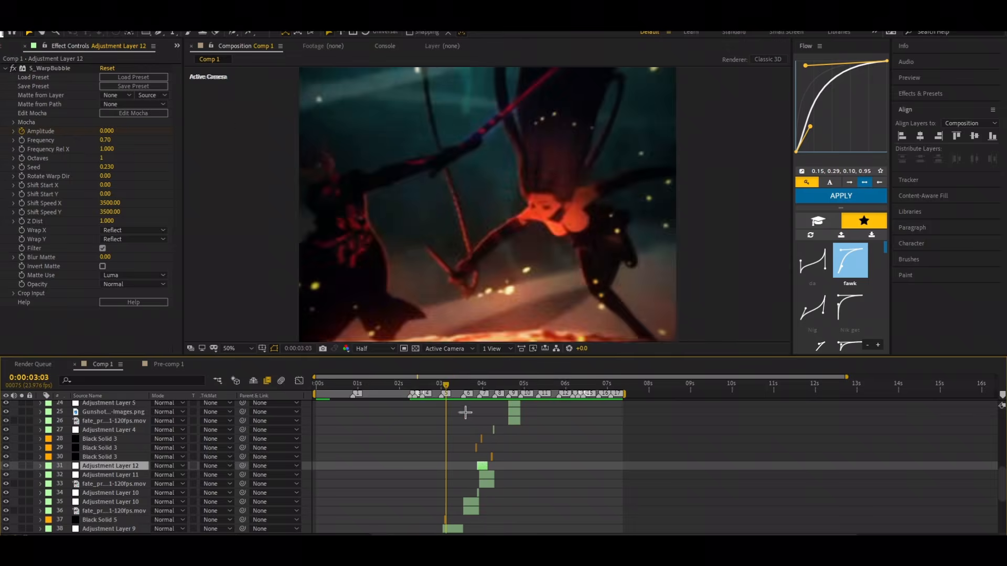
key("space")
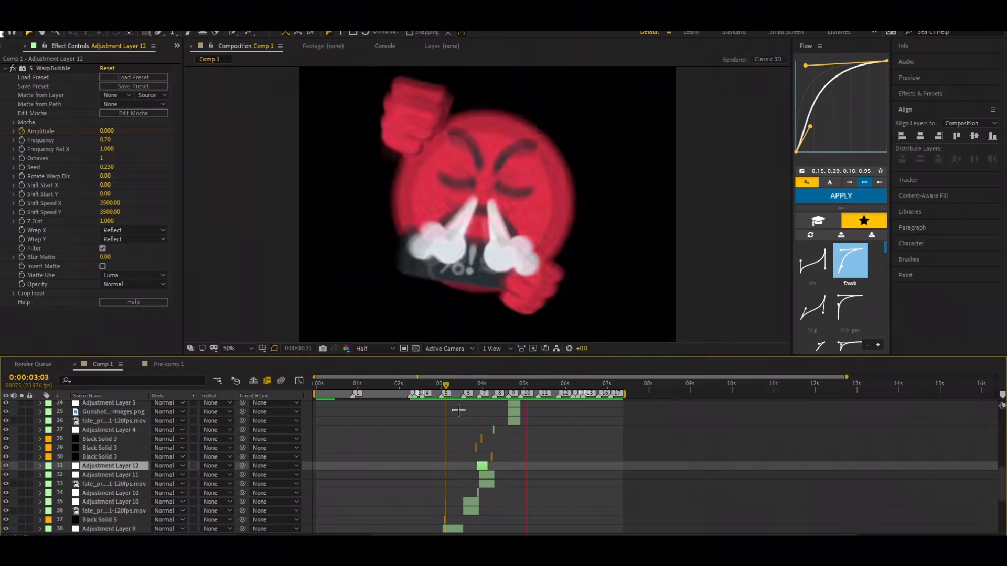
Step: Examine how the angery_emoji_.mp4 clips are placed against the beat markers around 0:00:05:09
key("equal")
key("equal")
key("equal")
key("equal")
key("equal")
key("equal")
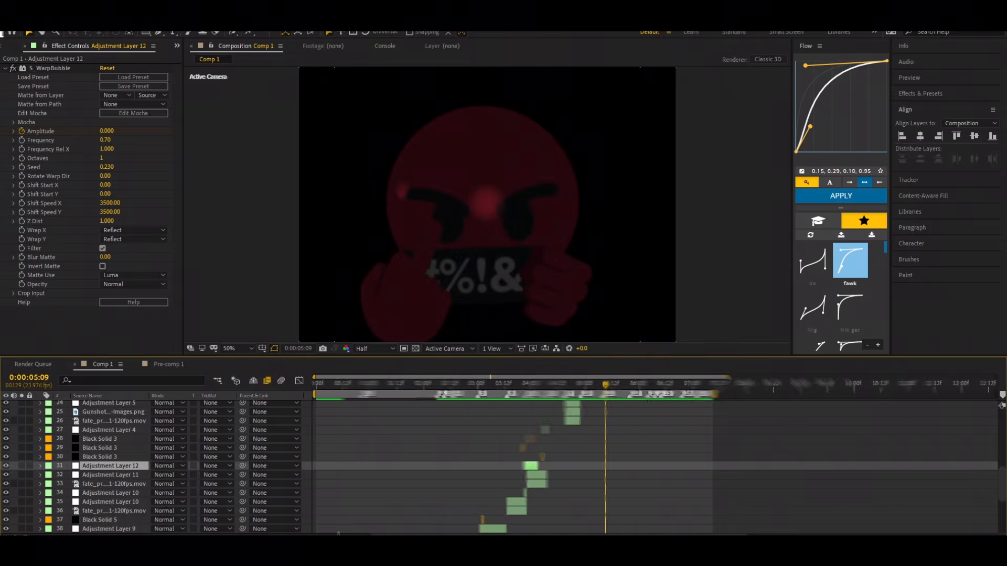
scroll(628, 427, "up", 6)
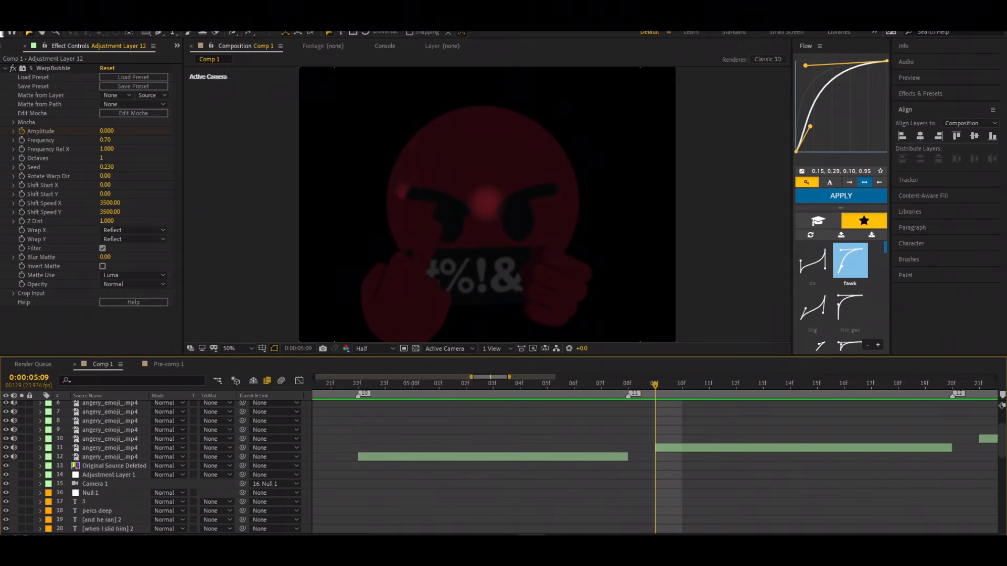
key("minus")
key("minus")
key("minus")
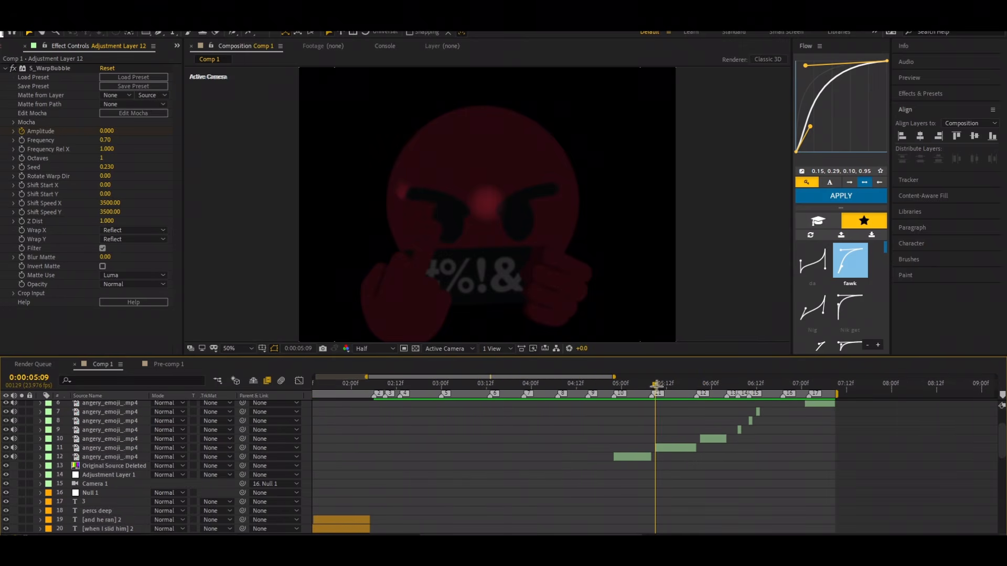
Step: Preview the edit from 0:00:04:00 through the emoji clips to the end of the work area
left_click_drag(656, 386, 547, 444)
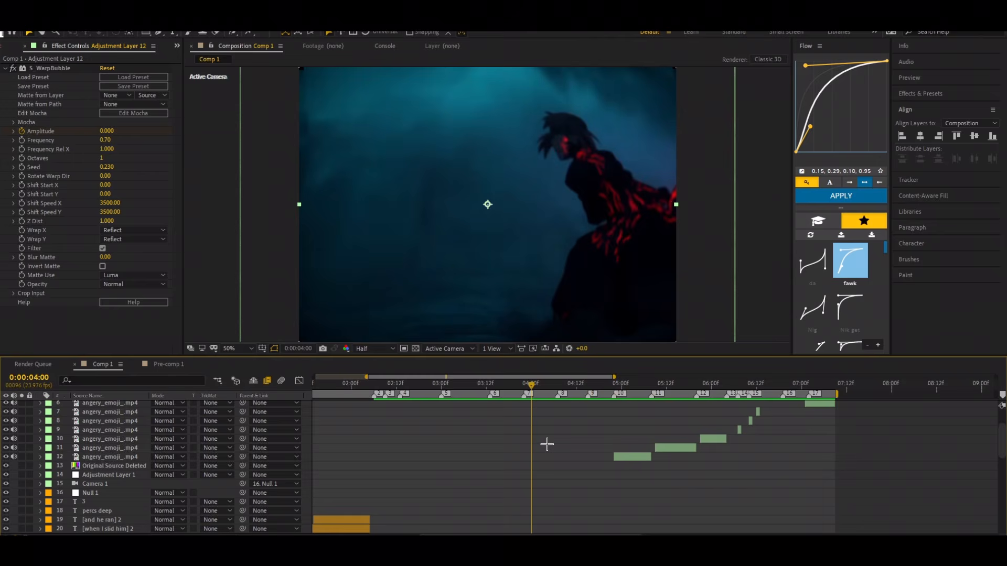
key("space")
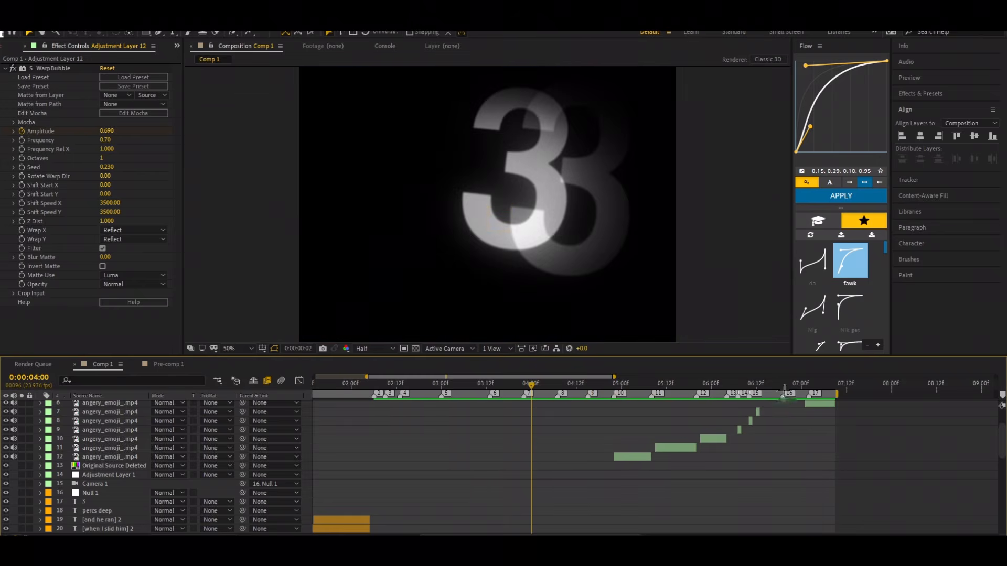
key("space")
key("space")
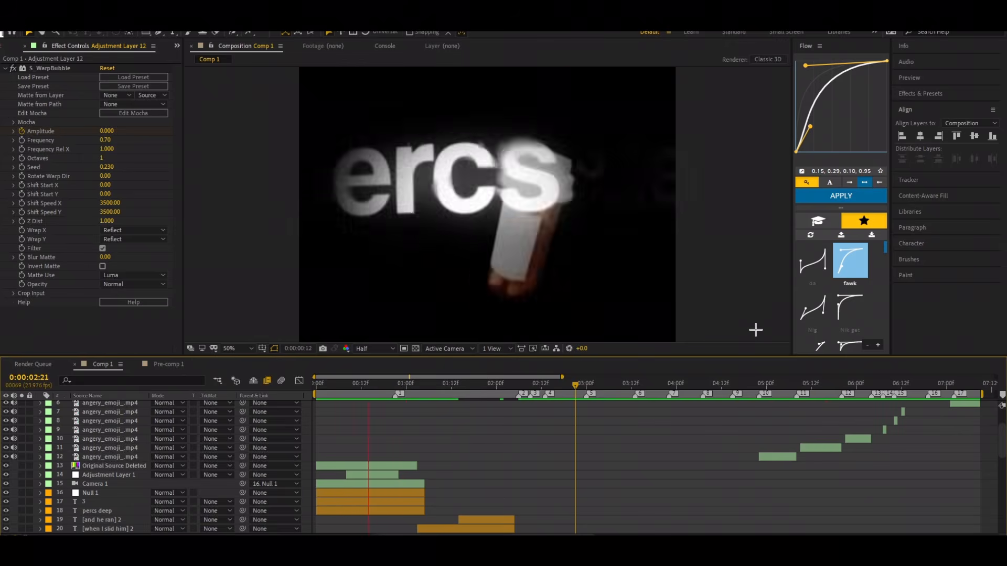
Step: Review the opening text scenes and replay the whole edit from 0:00:00:00
key("space")
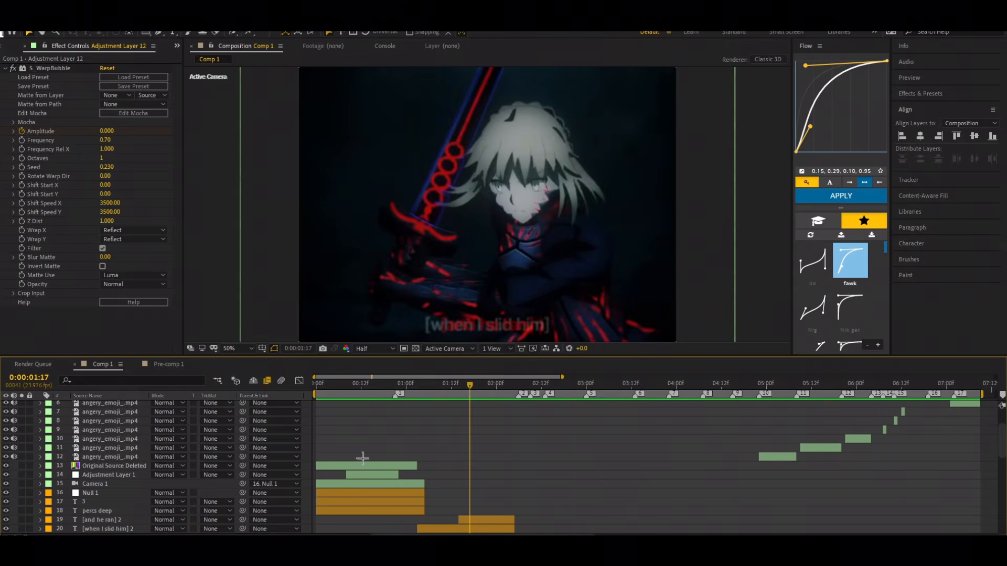
key("Home")
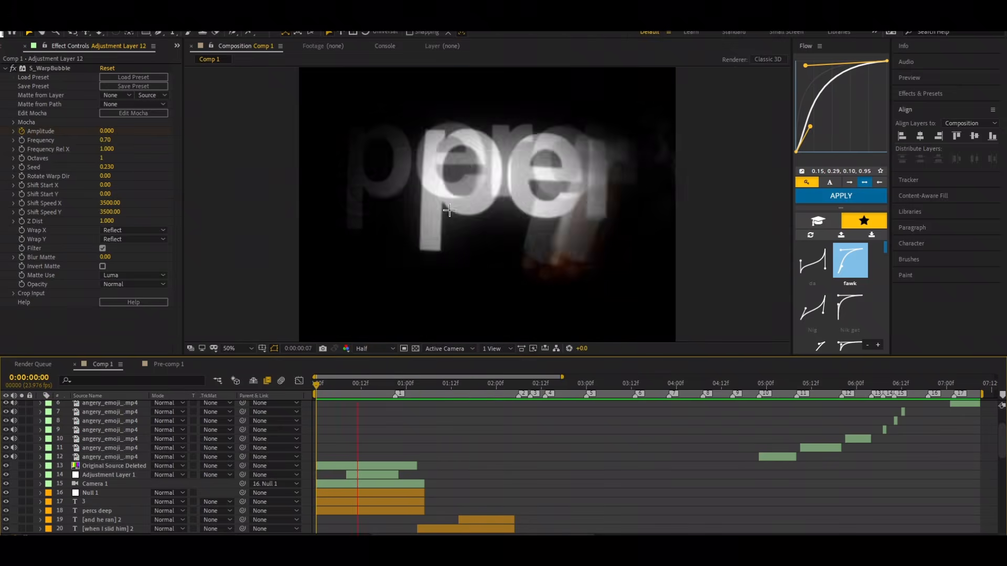